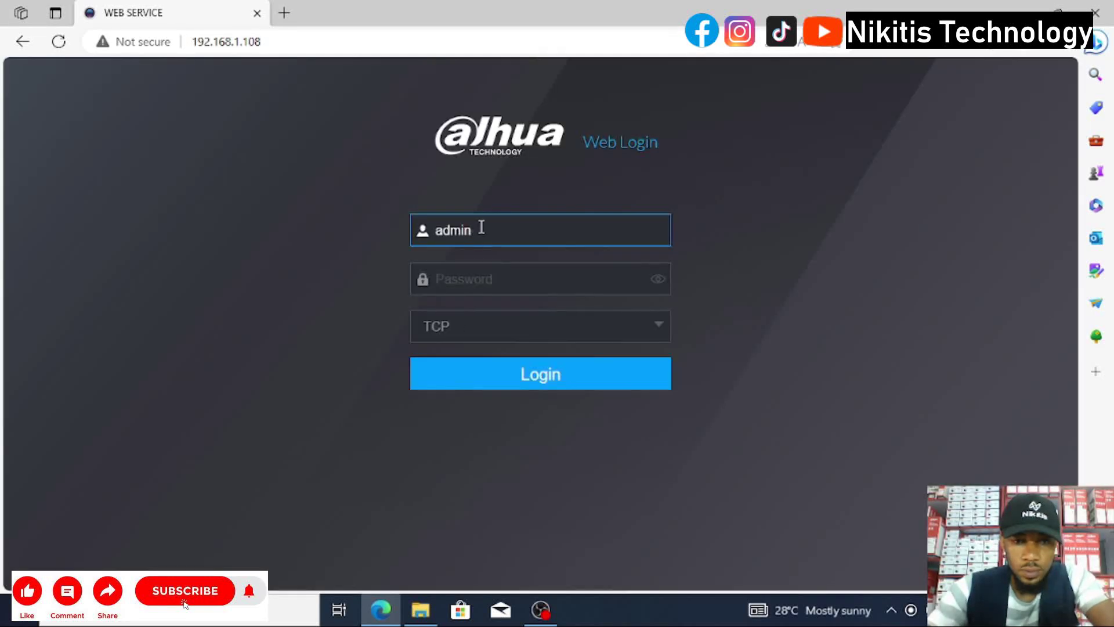
Log in with the admin password and dismiss the No Disk notice.
{"action": "left_click", "coordinate": [473, 281]}
{"action": "type", "text": "•••••••"}
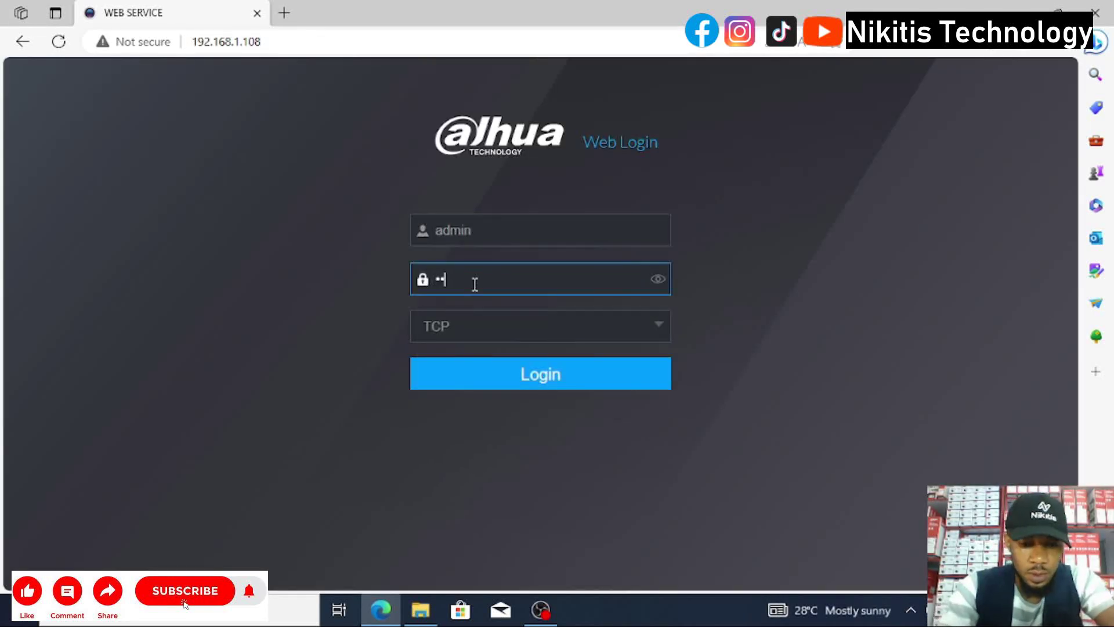
{"action": "type", "text": "•"}
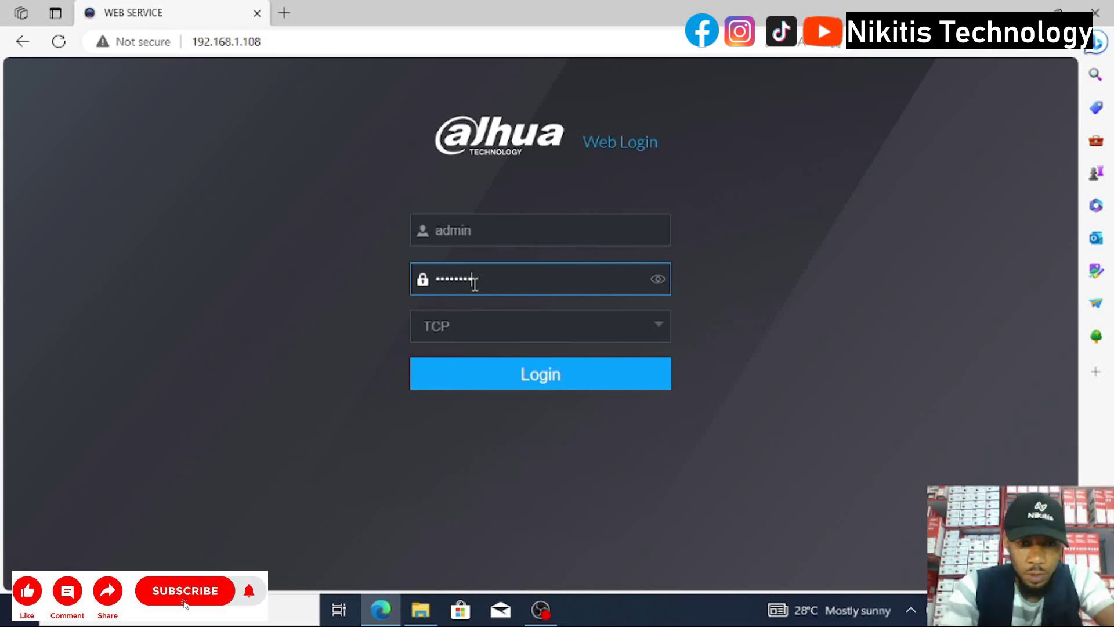
{"action": "key", "text": "Return"}
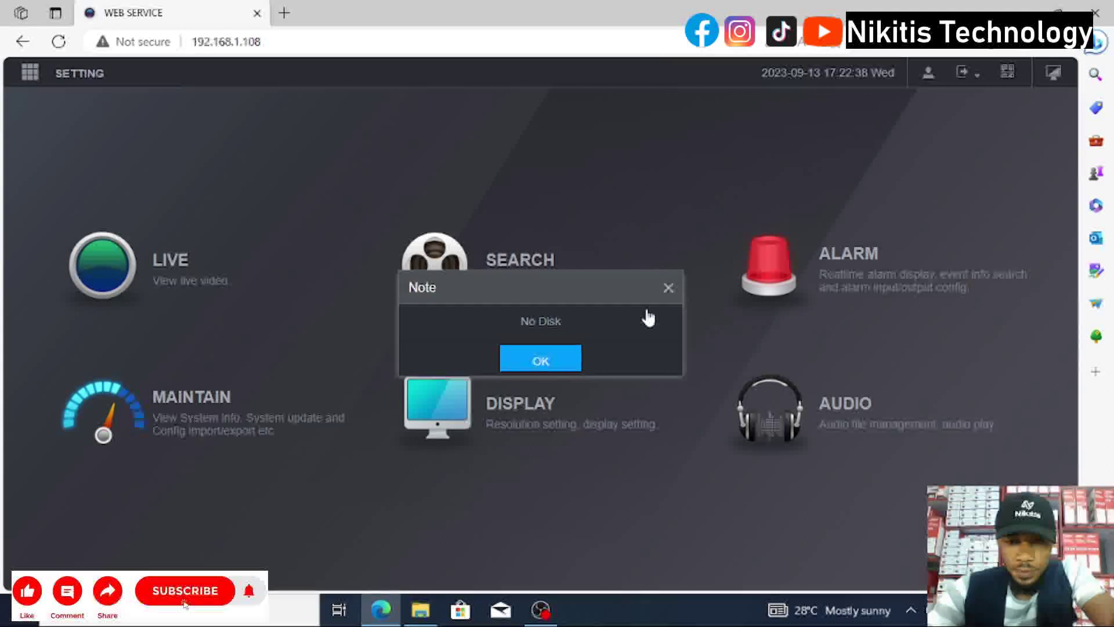
{"action": "left_click", "coordinate": [669, 288]}
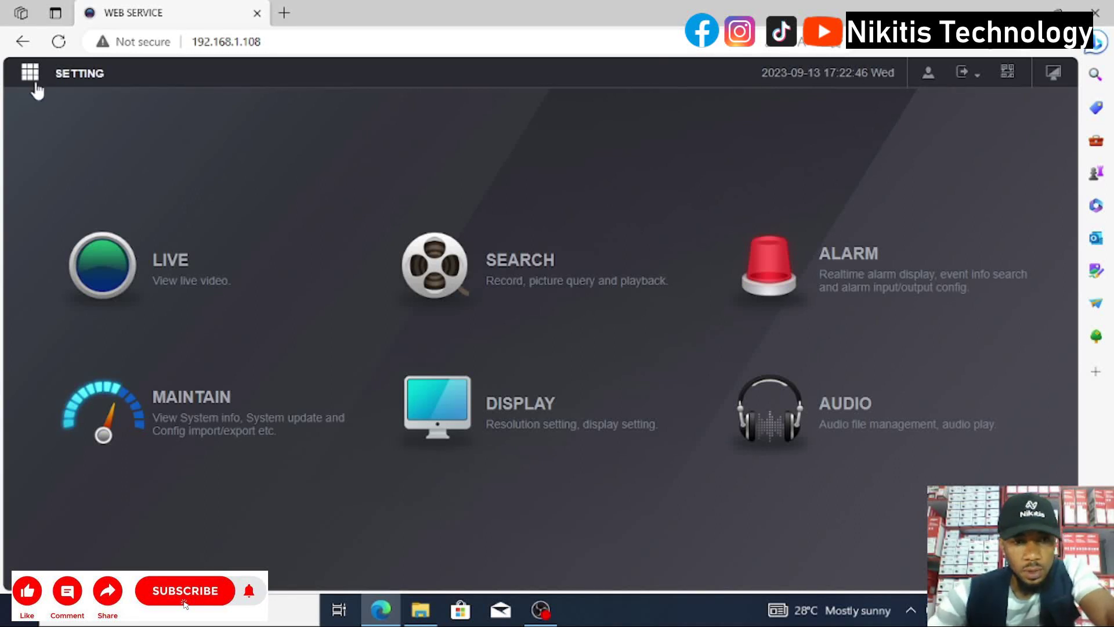
Open the Account settings and look over the Group list, then the User list.
{"action": "left_click", "coordinate": [76, 82]}
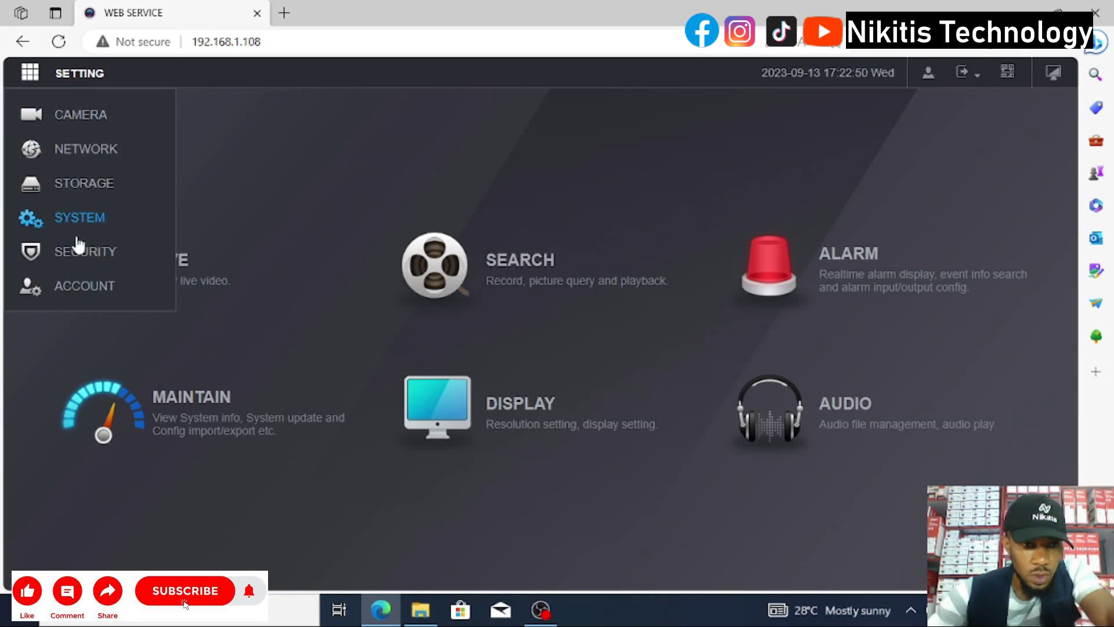
{"action": "left_click", "coordinate": [77, 286]}
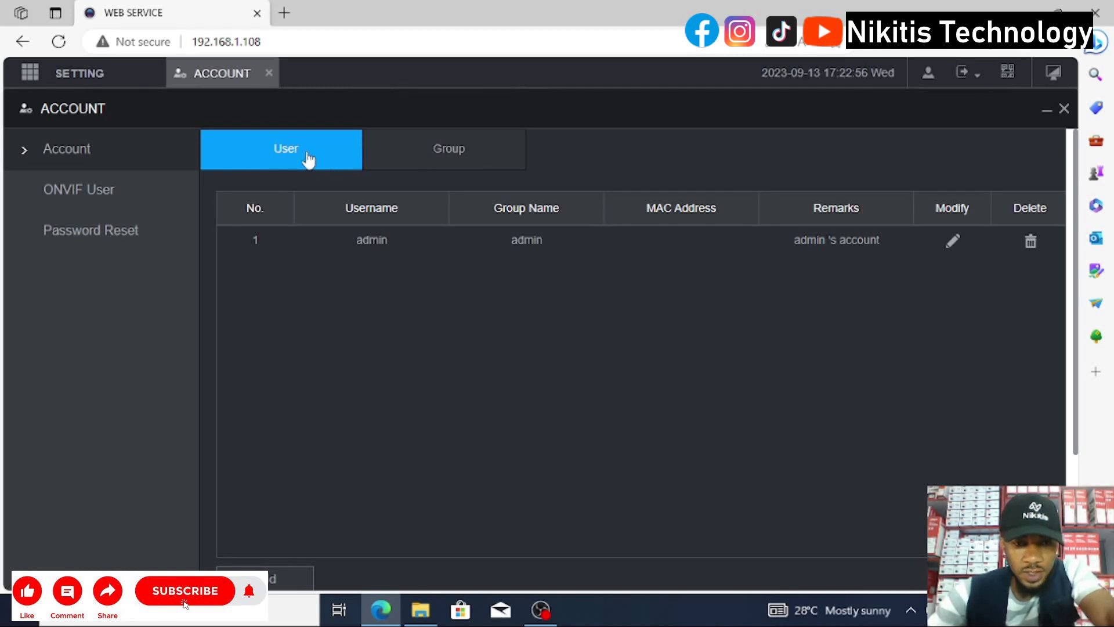
{"action": "left_click", "coordinate": [467, 155]}
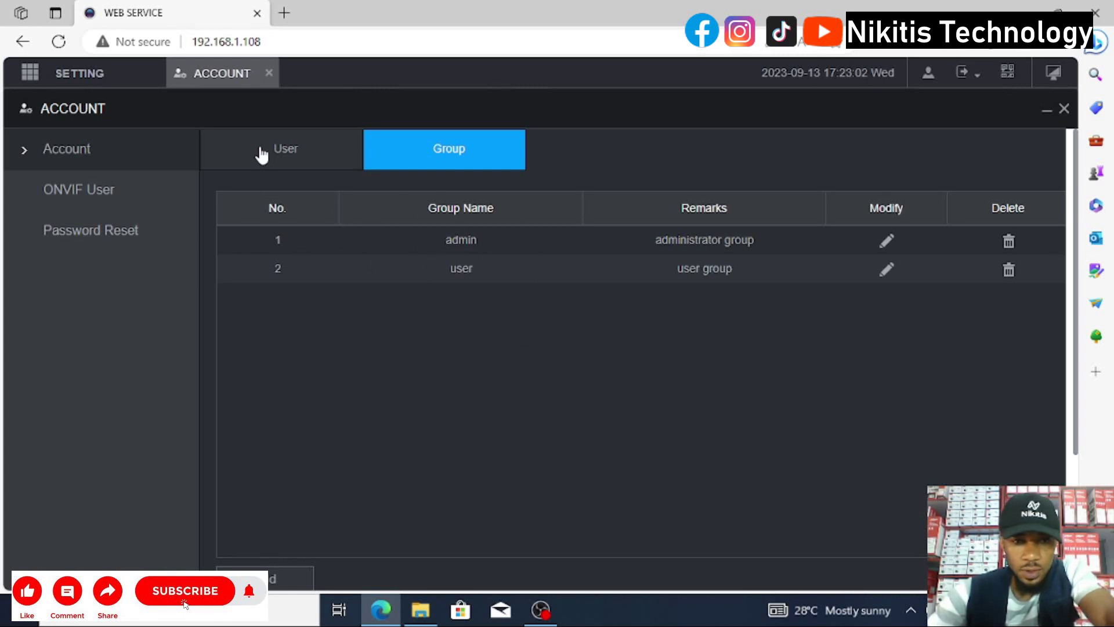
{"action": "left_click", "coordinate": [287, 152]}
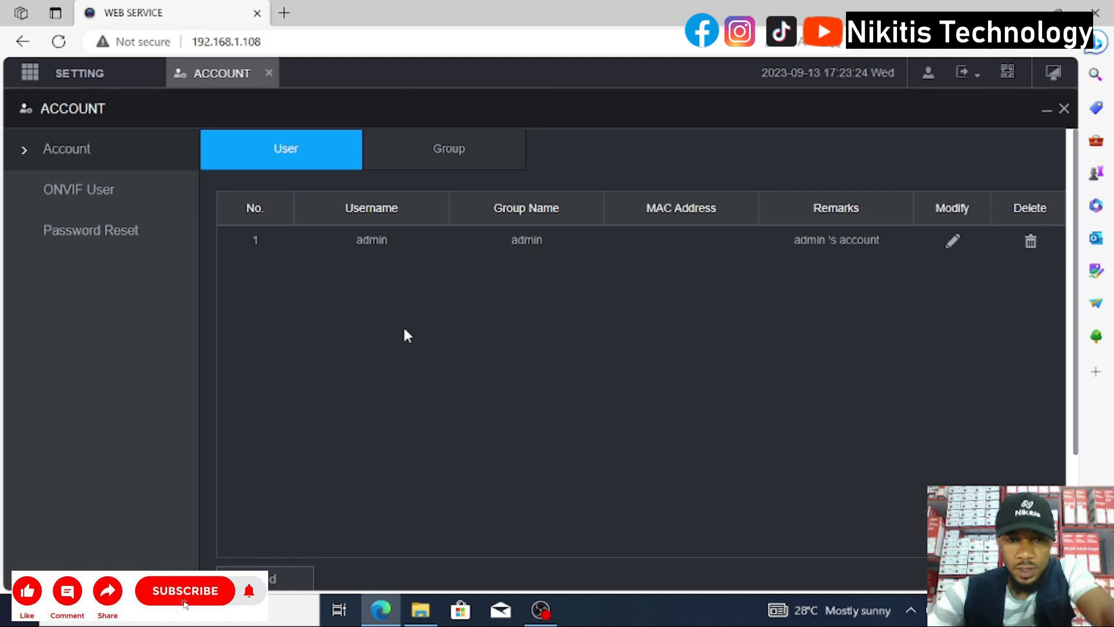
Check that the user list holds only admin and start adding a new user.
{"action": "scroll", "coordinate": [492, 341], "scroll_direction": "down", "scroll_amount": 3}
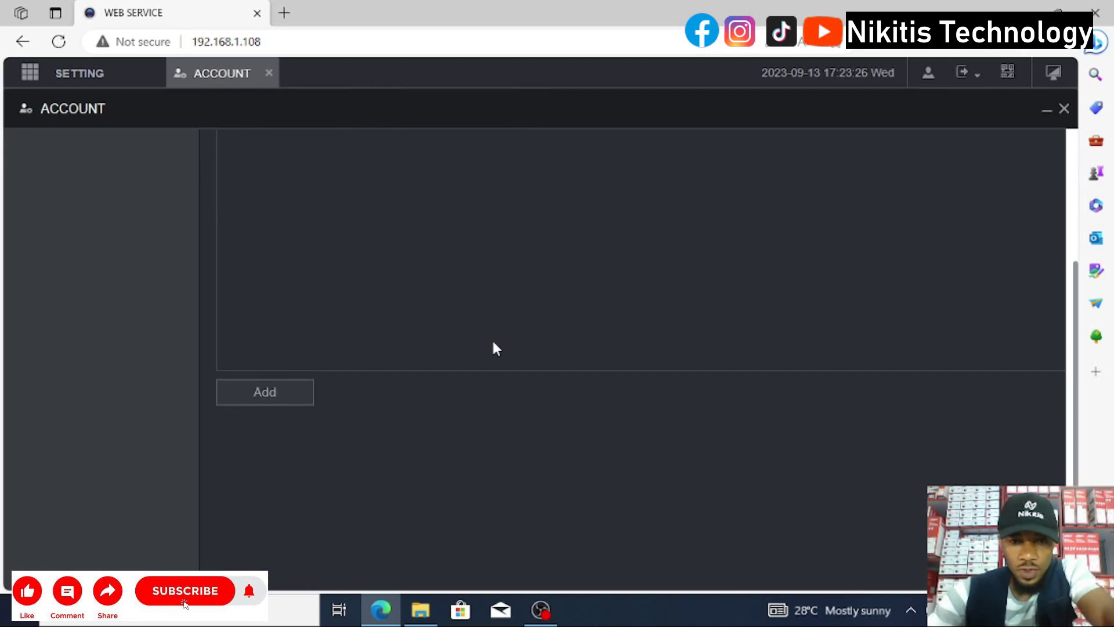
{"action": "scroll", "coordinate": [400, 357], "scroll_direction": "up", "scroll_amount": 3}
{"action": "scroll", "coordinate": [374, 371], "scroll_direction": "down", "scroll_amount": 3}
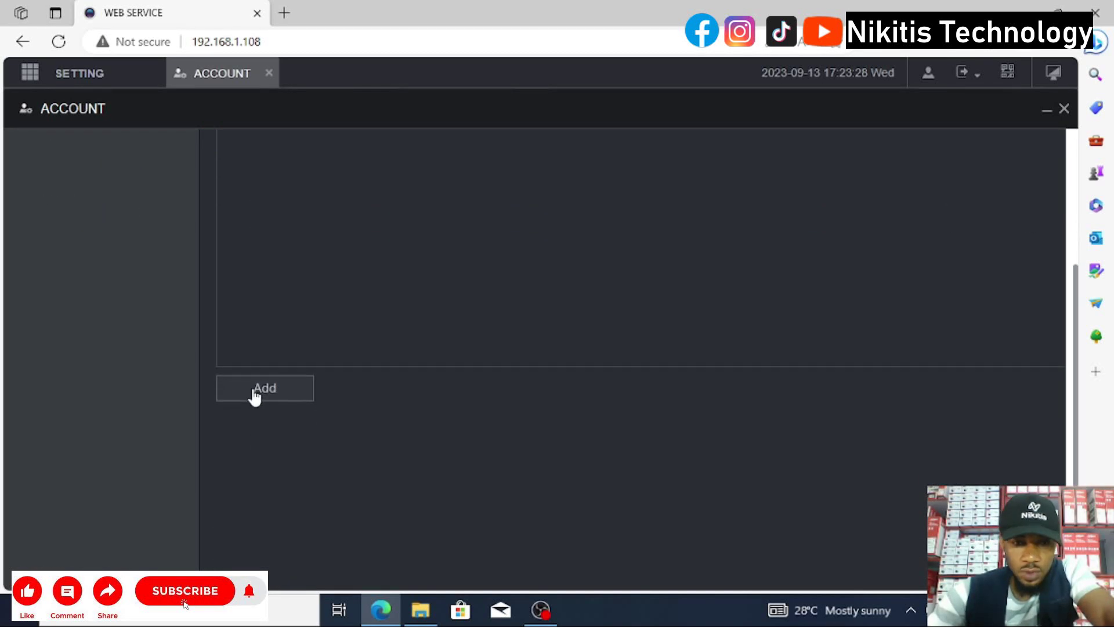
{"action": "left_click", "coordinate": [258, 390]}
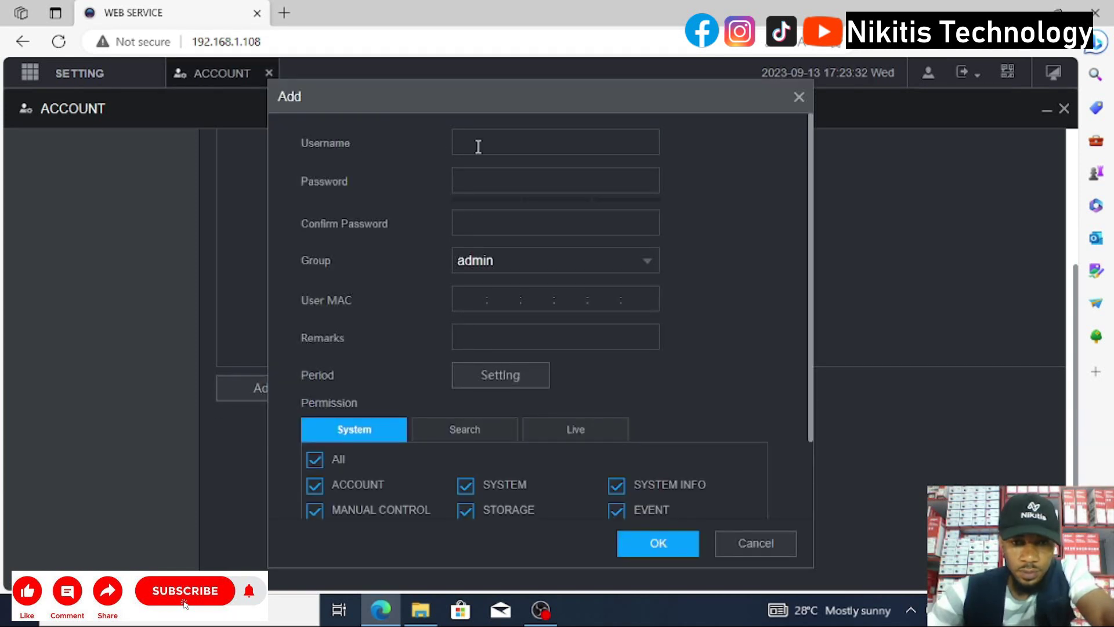
Enter username Manager, then type a password and the matching confirmation.
{"action": "left_click", "coordinate": [493, 132]}
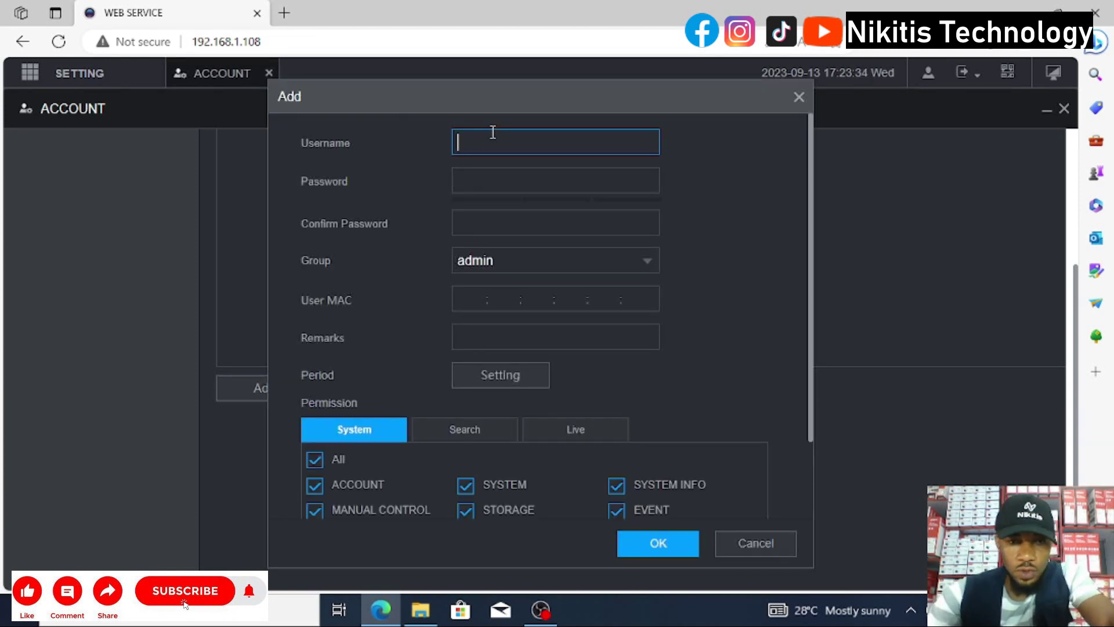
{"action": "type", "text": "M"}
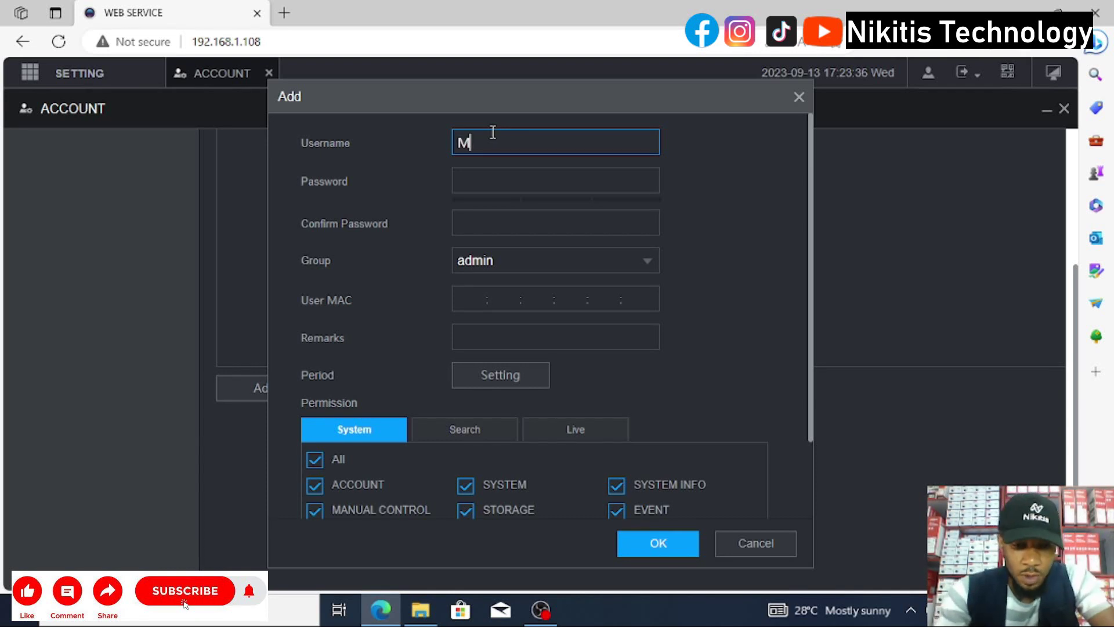
{"action": "type", "text": "ana"}
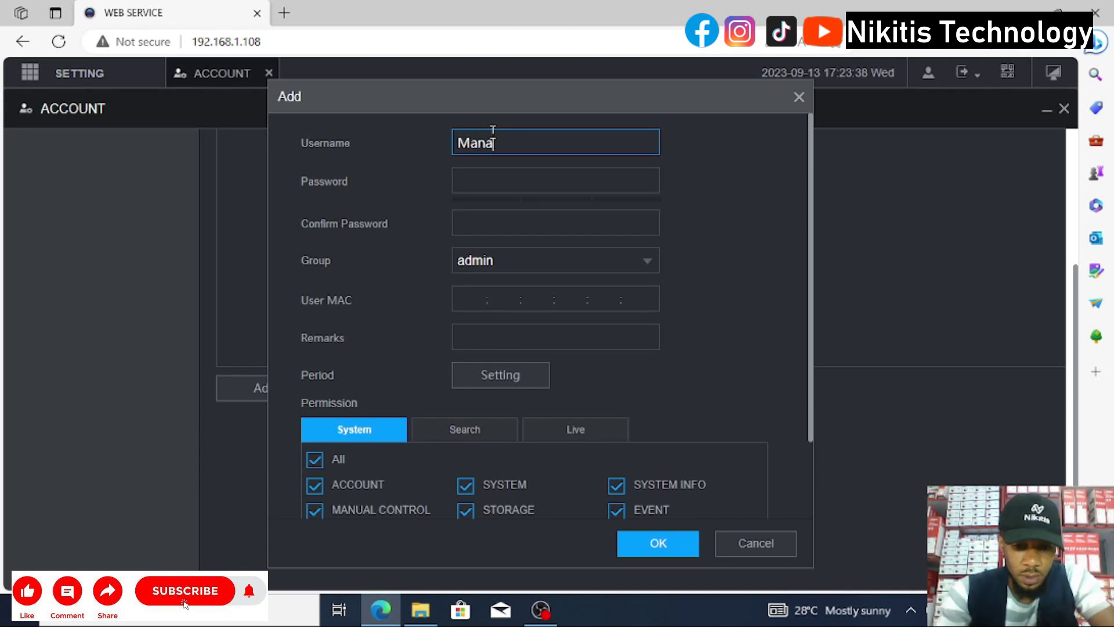
{"action": "type", "text": "ger"}
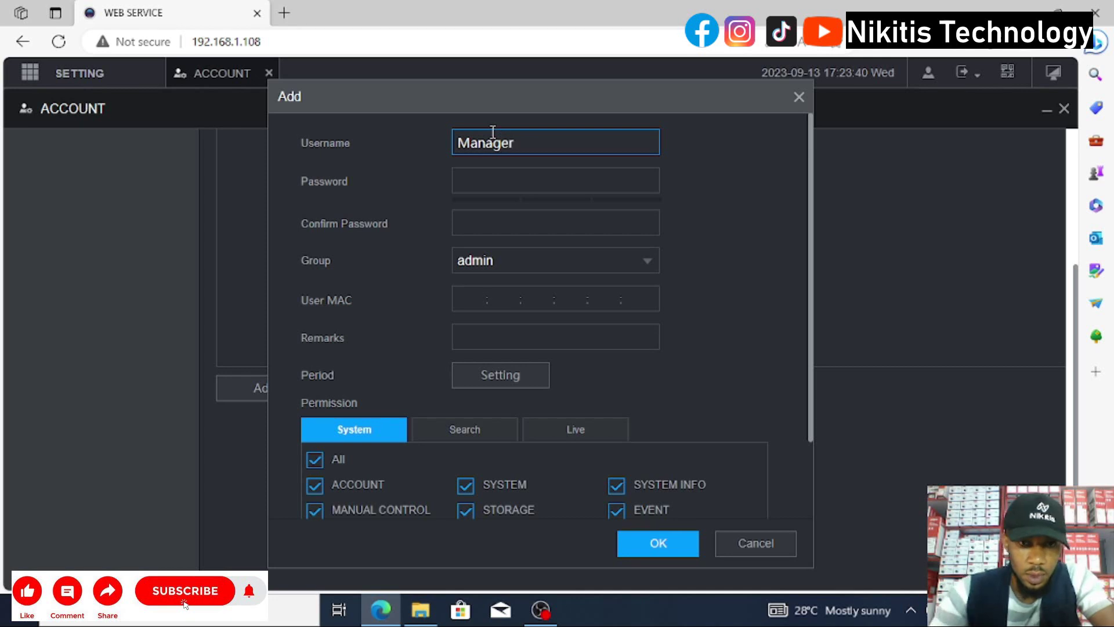
{"action": "left_click", "coordinate": [495, 178]}
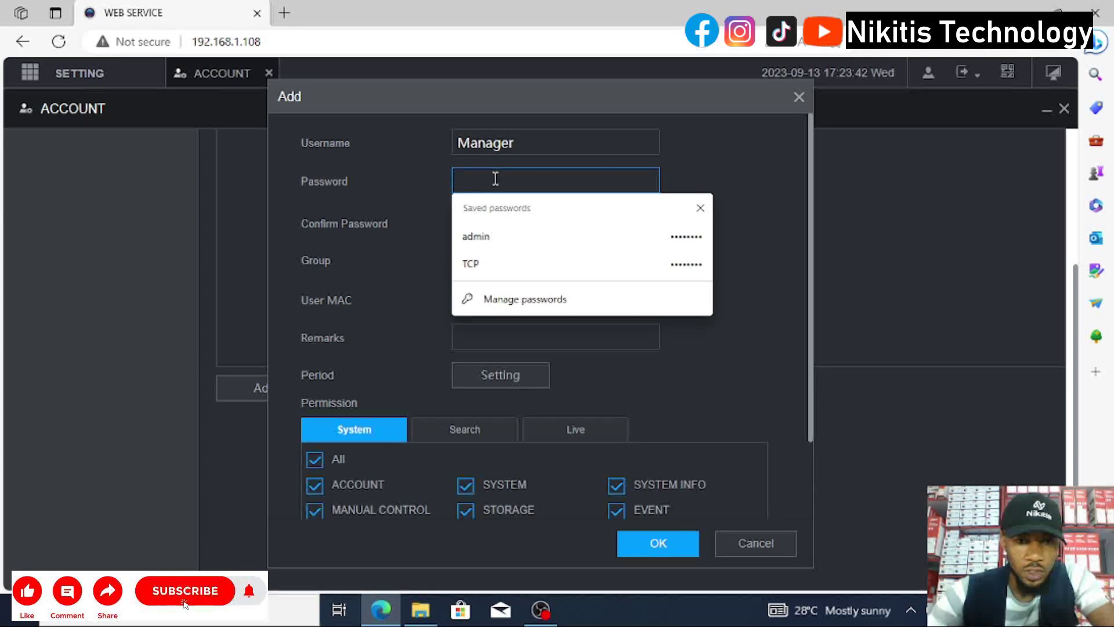
{"action": "type", "text": "123456"}
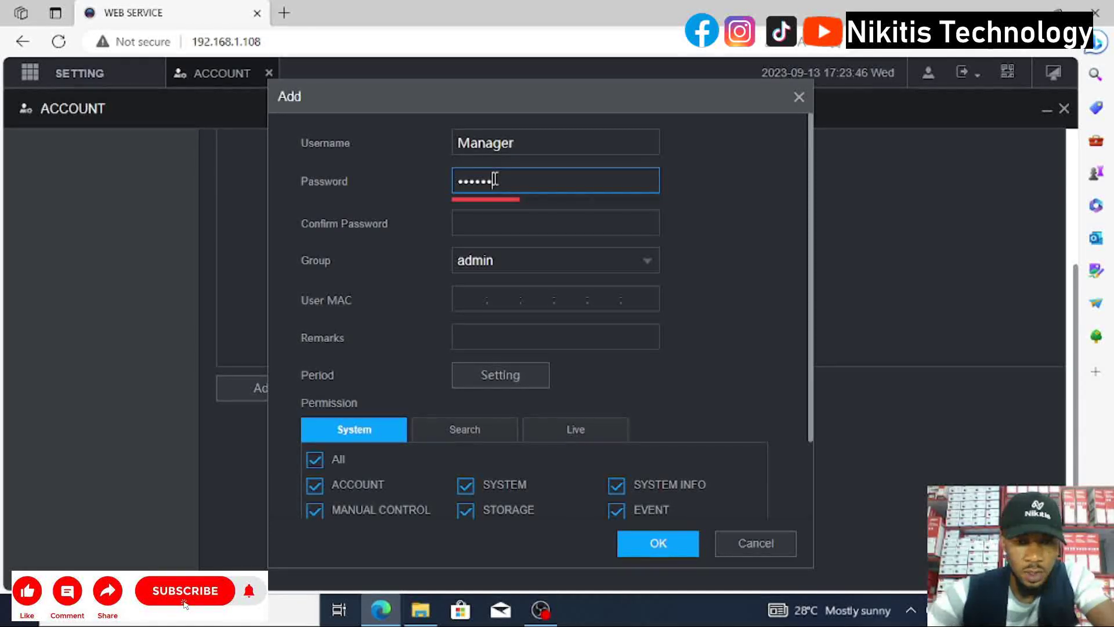
{"action": "type", "text": "78901234567890"}
{"action": "left_click", "coordinate": [497, 231]}
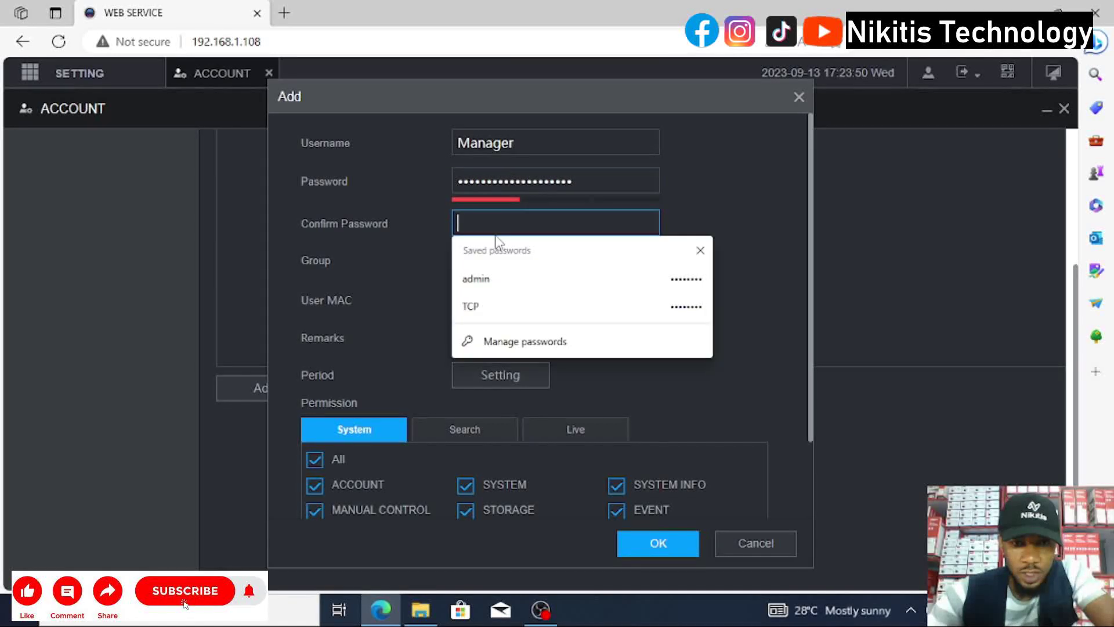
{"action": "type", "text": "1234567890"}
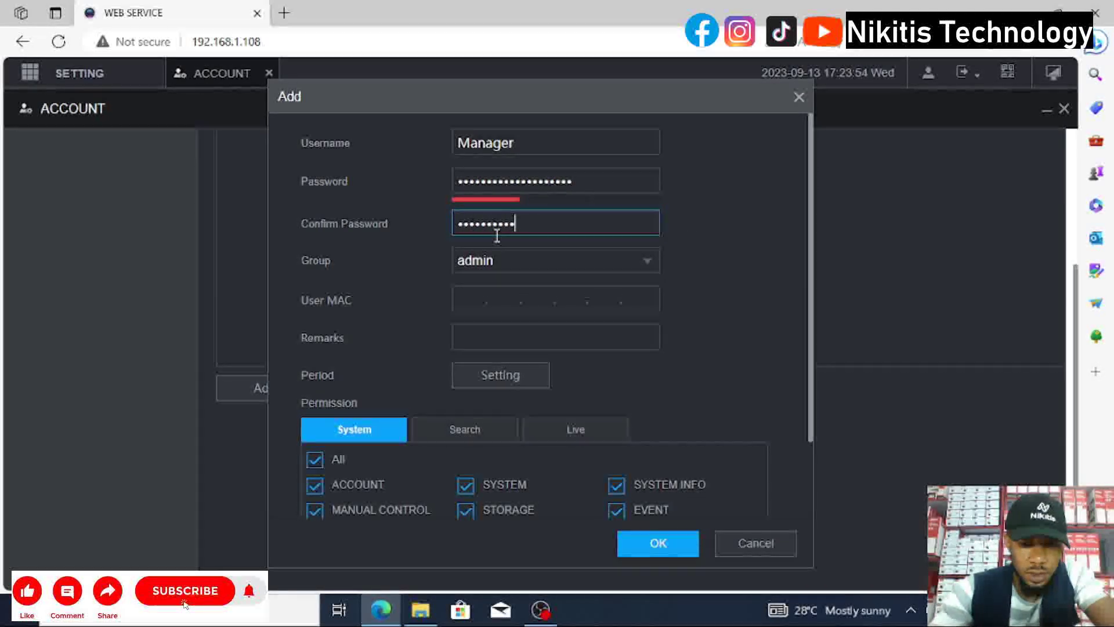
{"action": "type", "text": "1234567890"}
Open the Group dropdown for the new Manager user.
{"action": "left_click", "coordinate": [545, 255]}
{"action": "left_click", "coordinate": [517, 260]}
{"action": "left_click", "coordinate": [519, 260]}
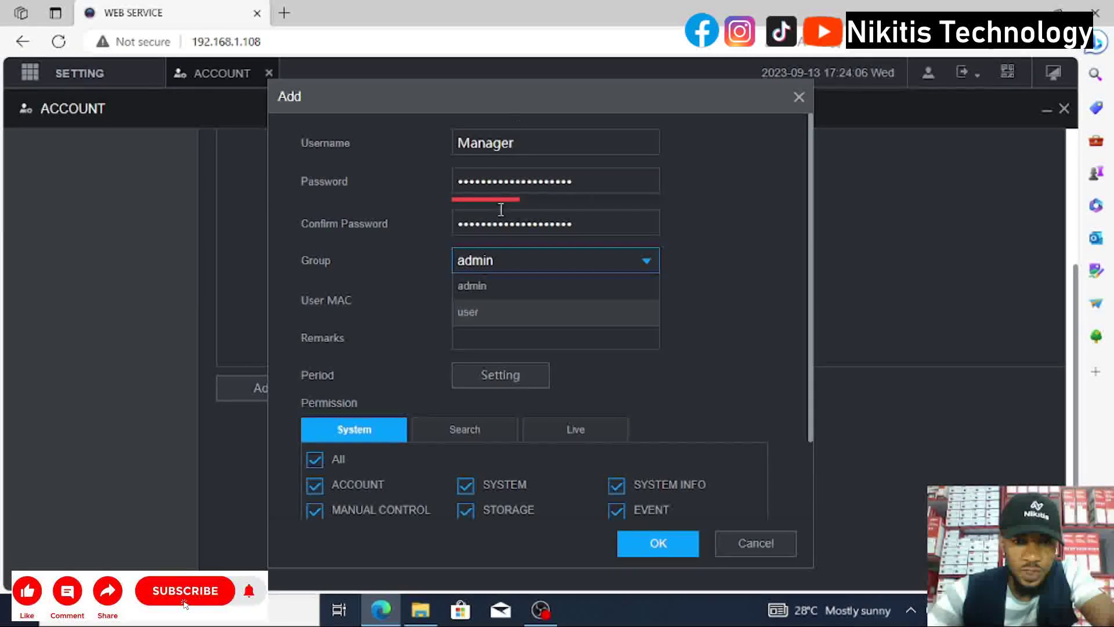
Keep admin as the Manager user's group and scroll to the System permissions.
{"action": "left_click", "coordinate": [493, 287]}
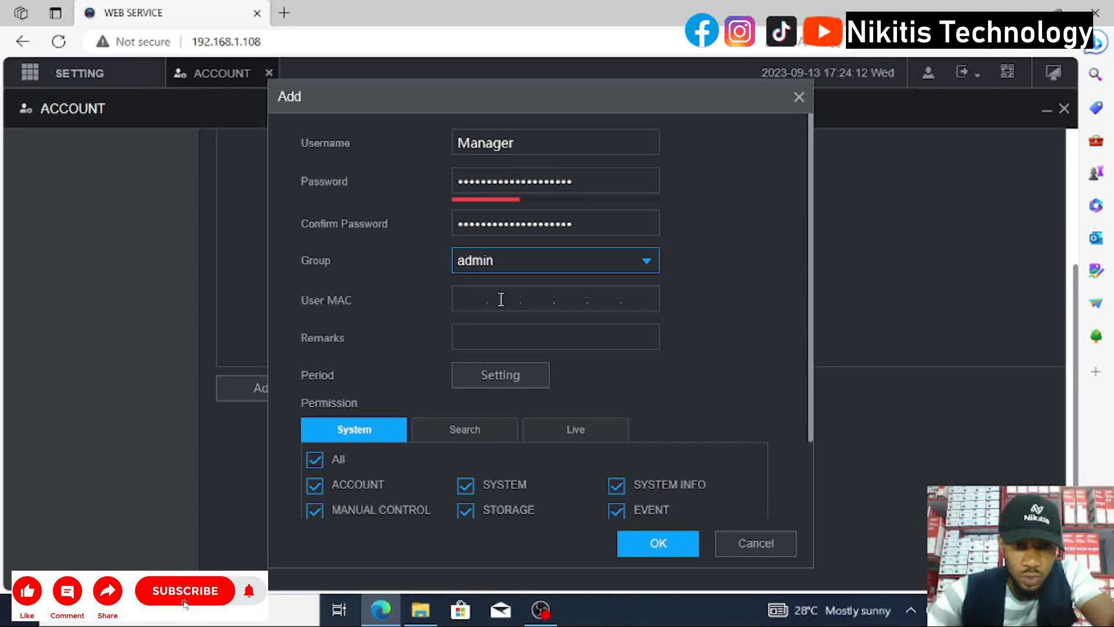
{"action": "scroll", "coordinate": [501, 298], "scroll_direction": "down", "scroll_amount": 2}
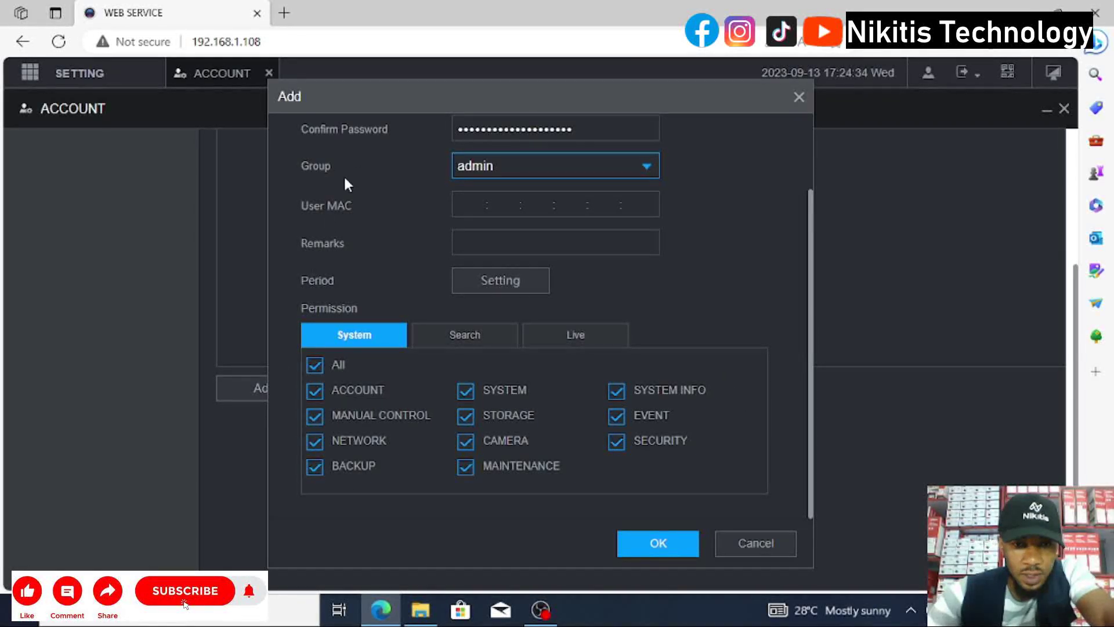
{"action": "scroll", "coordinate": [475, 291], "scroll_direction": "up", "scroll_amount": 3}
{"action": "scroll", "coordinate": [461, 400], "scroll_direction": "down", "scroll_amount": 3}
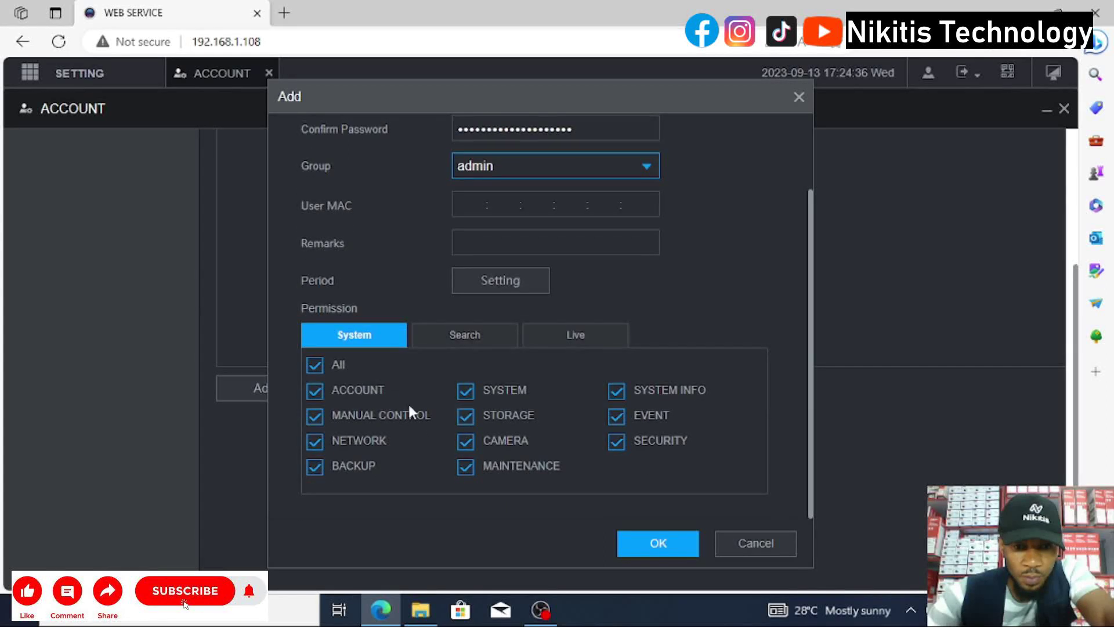
Untick the ACCOUNT, NETWORK, STORAGE and MAINTENANCE system permissions.
{"action": "left_click", "coordinate": [315, 391]}
{"action": "scroll", "coordinate": [315, 391], "scroll_direction": "up", "scroll_amount": 1}
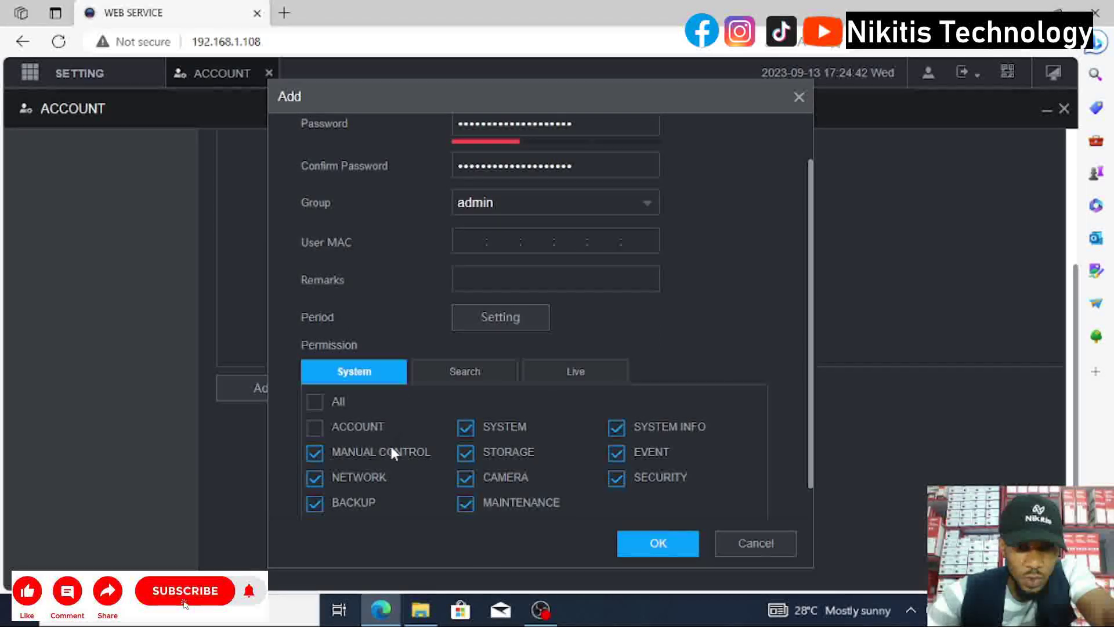
{"action": "scroll", "coordinate": [383, 450], "scroll_direction": "down", "scroll_amount": 1}
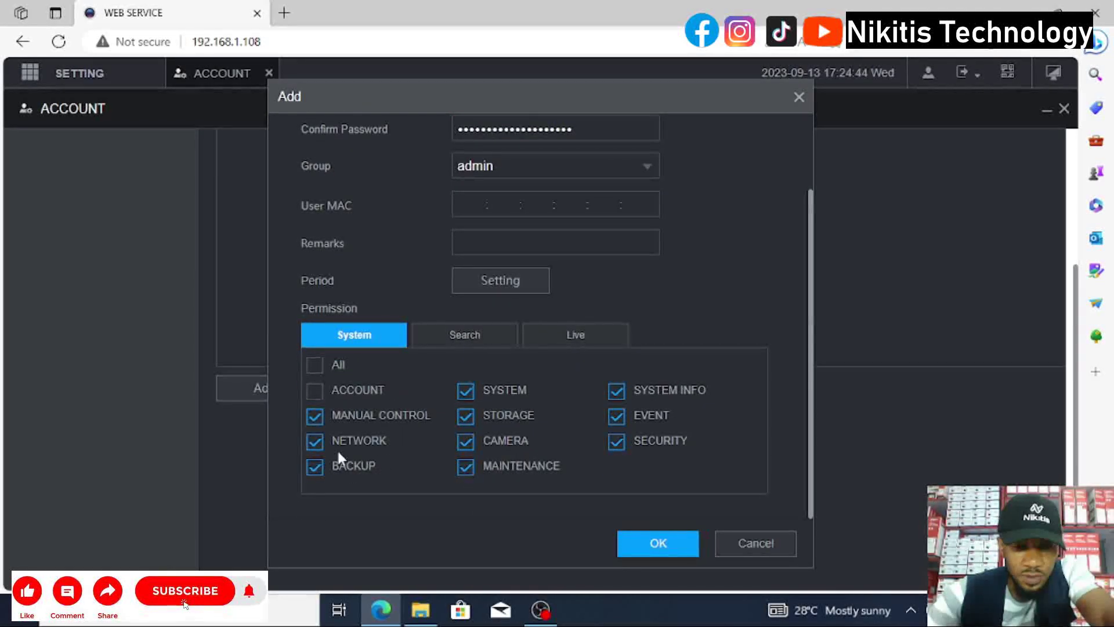
{"action": "left_click", "coordinate": [313, 444]}
{"action": "scroll", "coordinate": [312, 441], "scroll_direction": "up", "scroll_amount": 1}
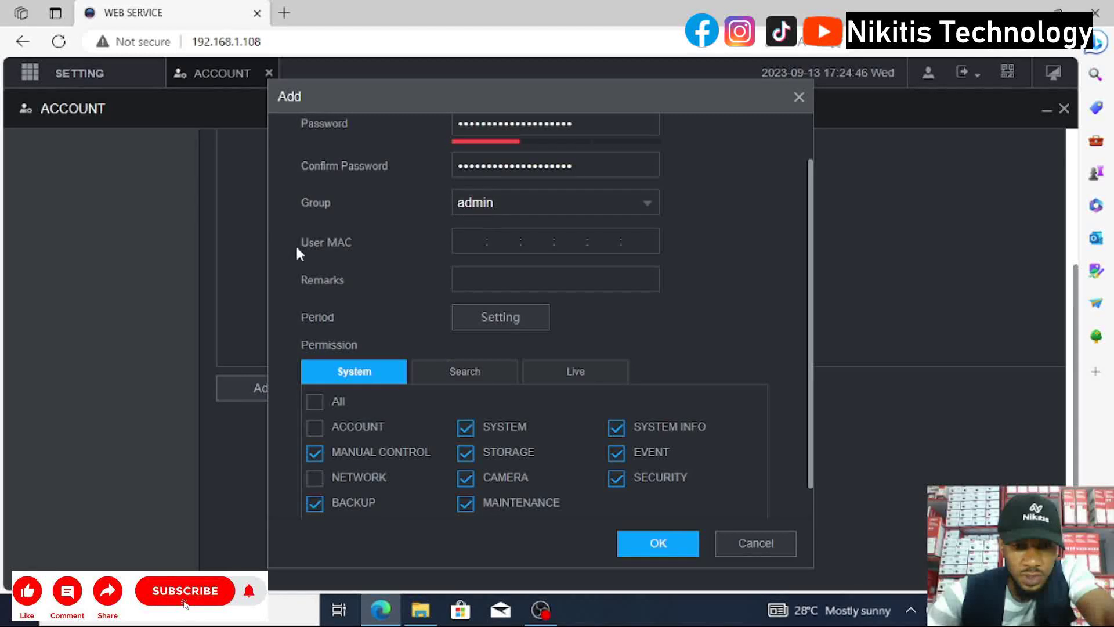
{"action": "left_click", "coordinate": [467, 450]}
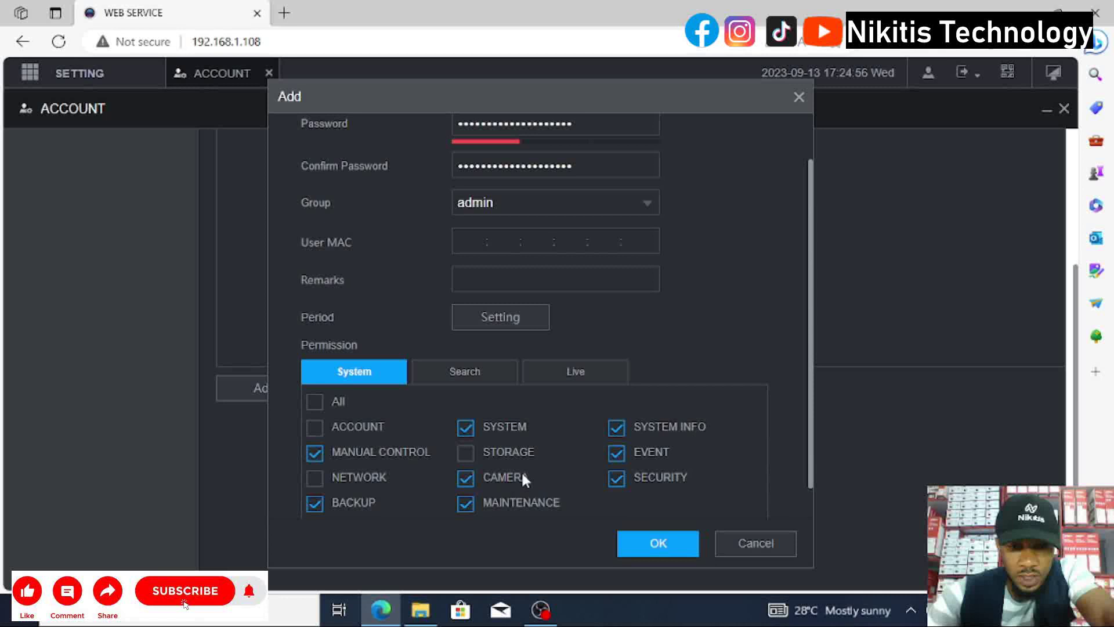
{"action": "left_click", "coordinate": [466, 503]}
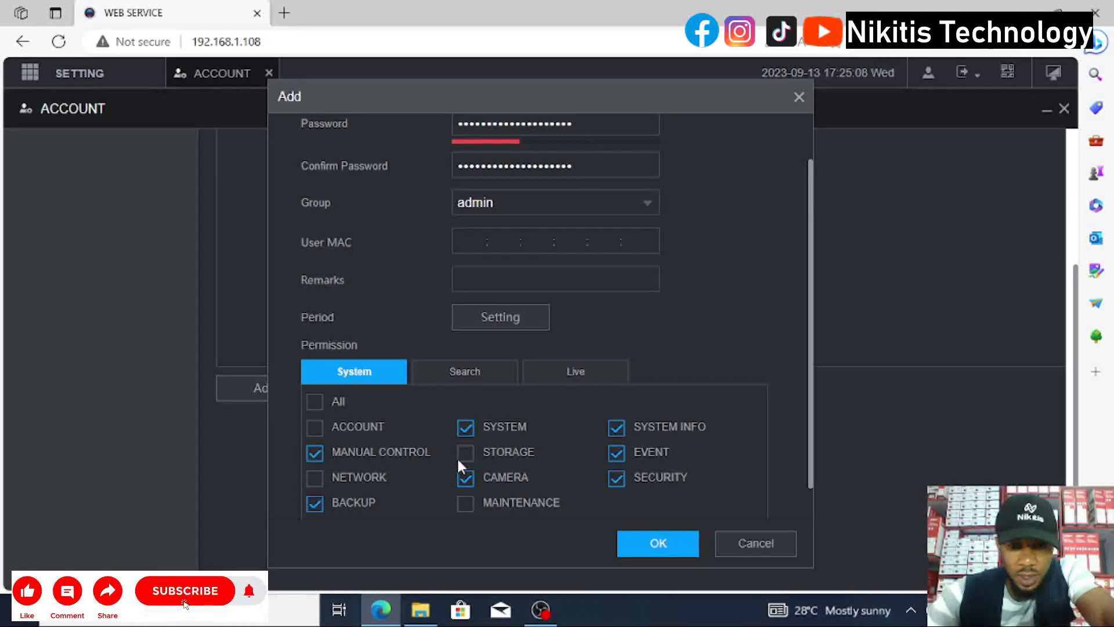
On the Search permission tab, untick channels 3 and 5 for Manager.
{"action": "left_click", "coordinate": [461, 376]}
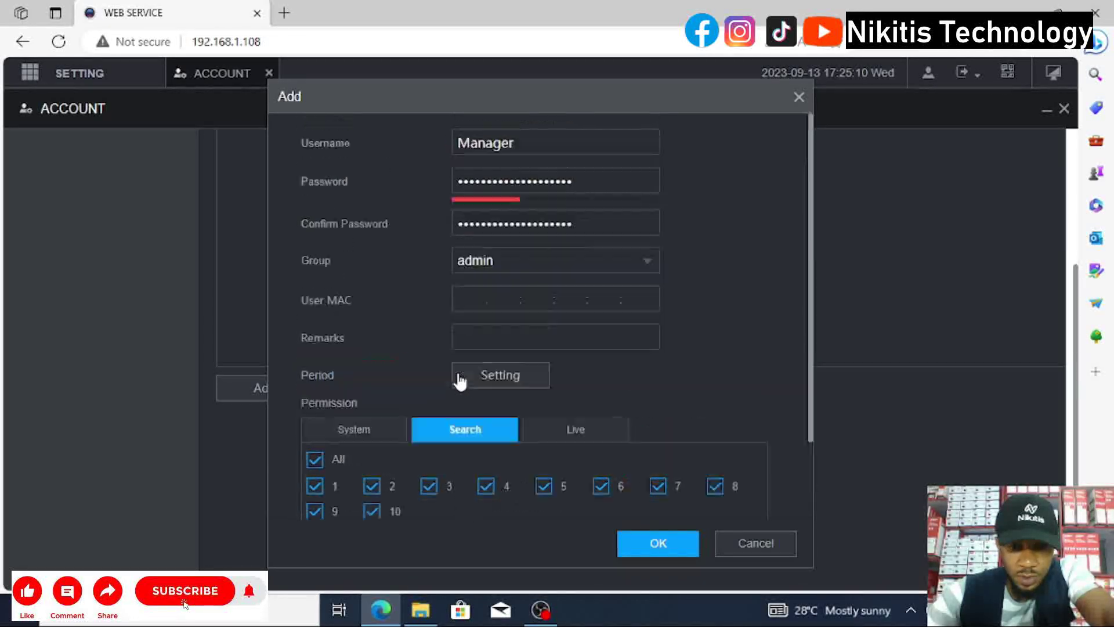
{"action": "scroll", "coordinate": [435, 470], "scroll_direction": "down", "scroll_amount": 2}
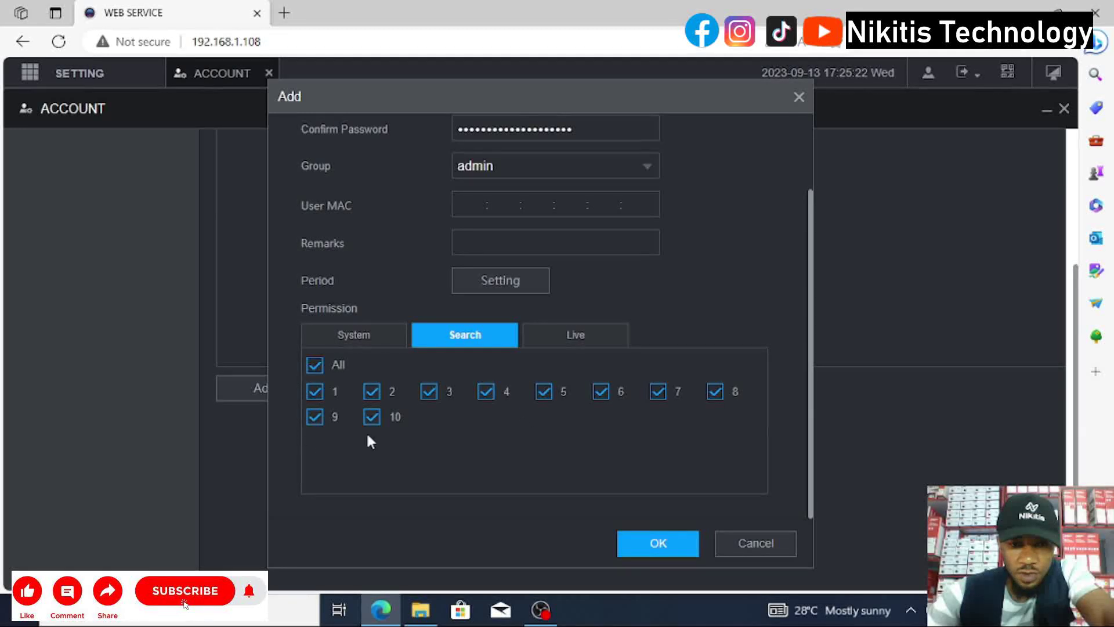
{"action": "left_click", "coordinate": [429, 391]}
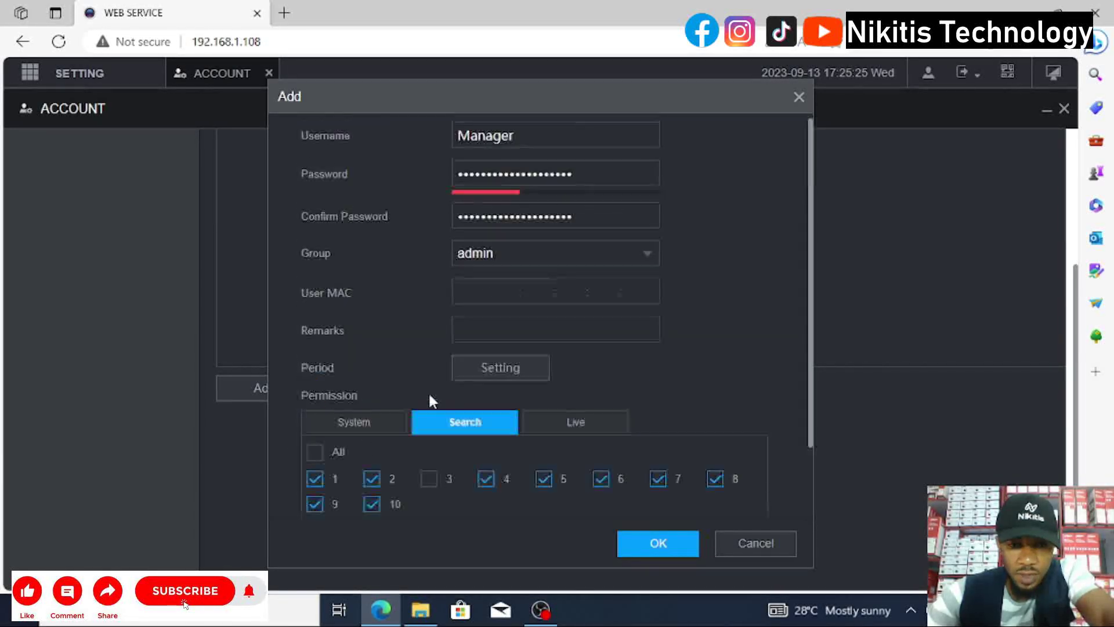
{"action": "left_click", "coordinate": [544, 477]}
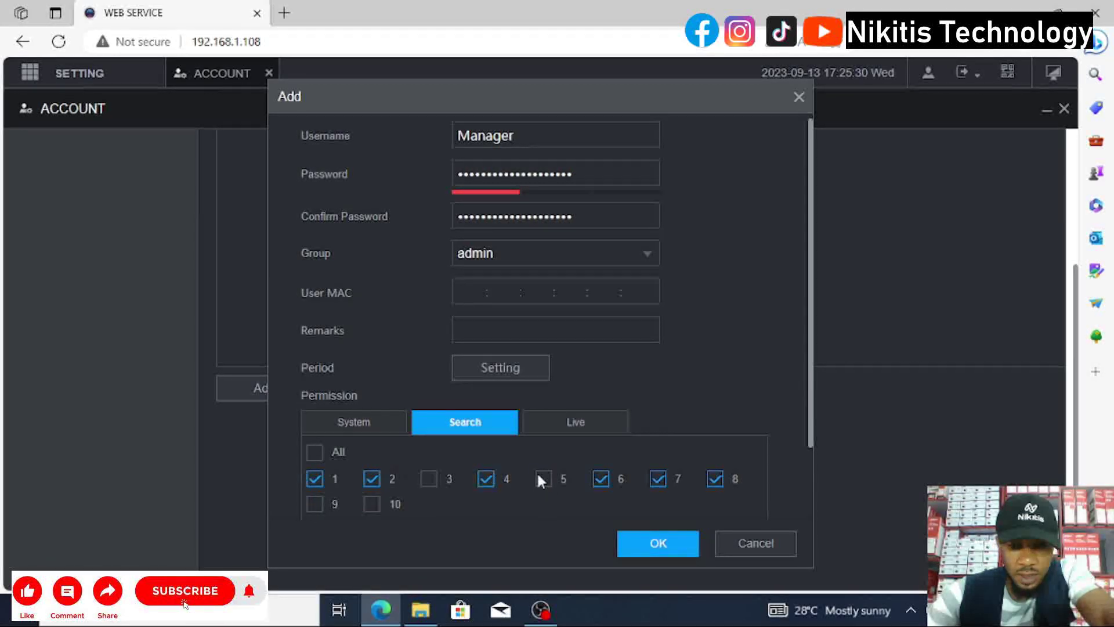
{"action": "scroll", "coordinate": [540, 476], "scroll_direction": "down", "scroll_amount": 2}
On the Live permission tab, untick channels 9, 10, 3 and 5.
{"action": "left_click", "coordinate": [580, 332]}
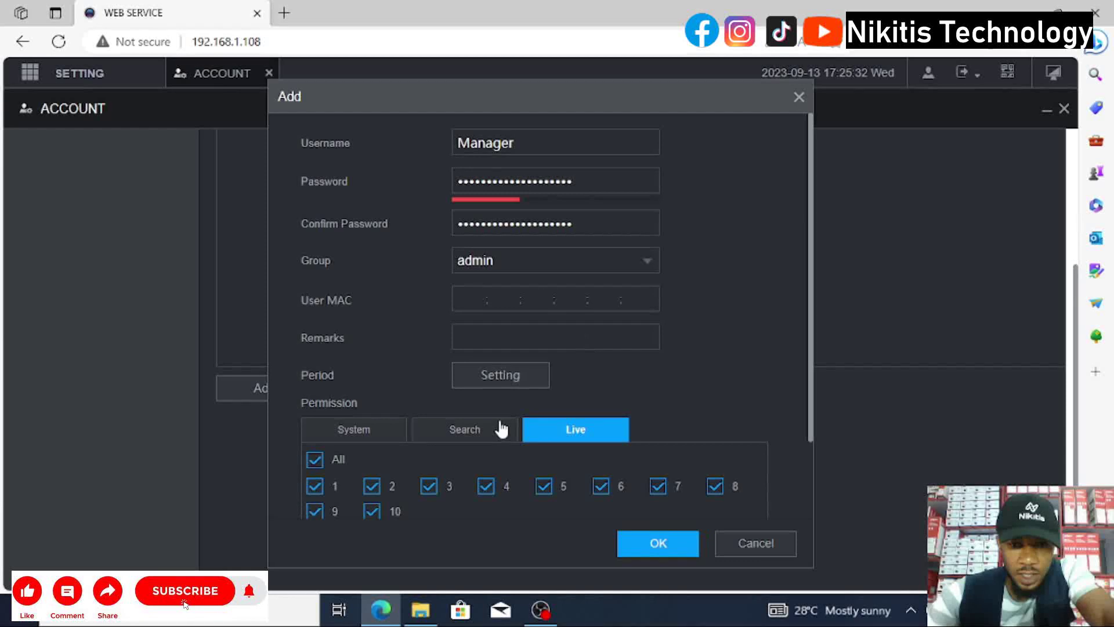
{"action": "scroll", "coordinate": [500, 435], "scroll_direction": "down", "scroll_amount": 2}
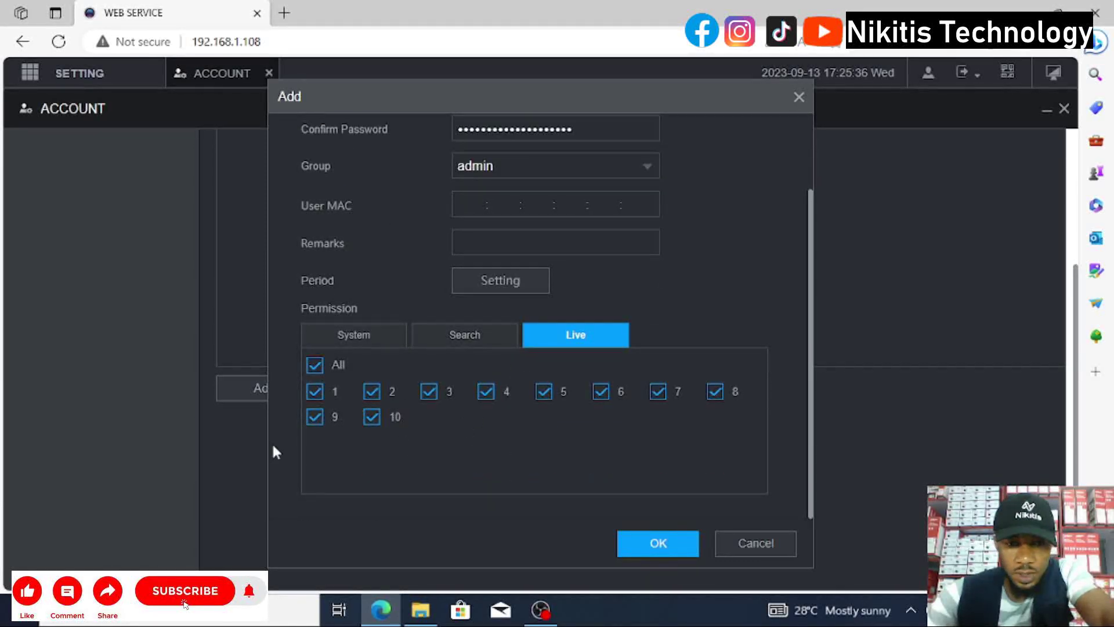
{"action": "left_click", "coordinate": [315, 416]}
{"action": "left_click", "coordinate": [371, 503]}
{"action": "left_click", "coordinate": [429, 480]}
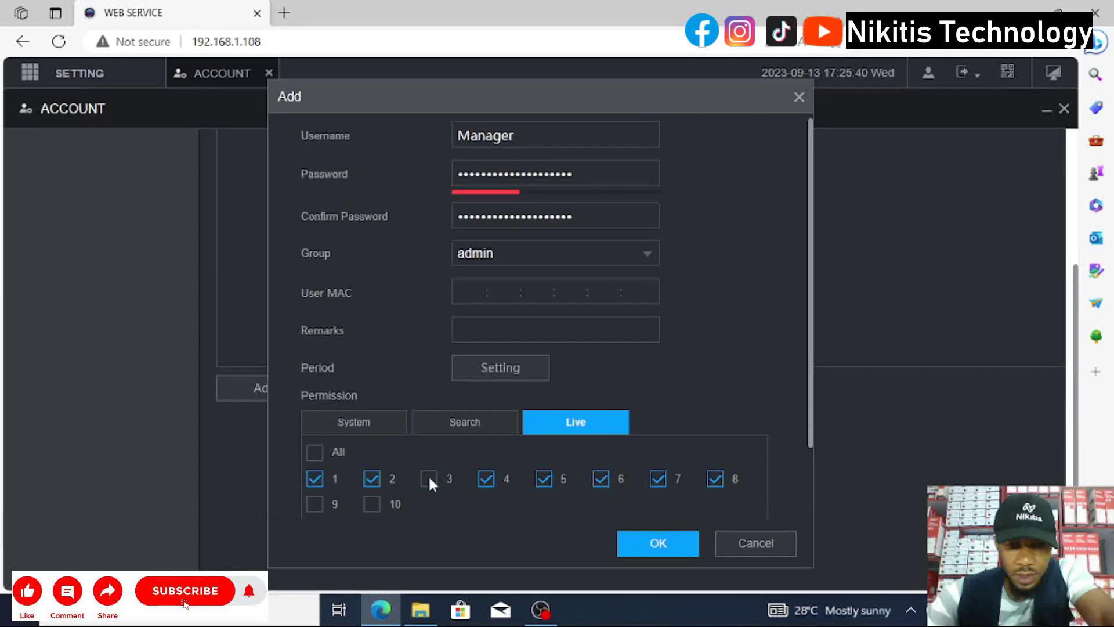
{"action": "left_click", "coordinate": [545, 479]}
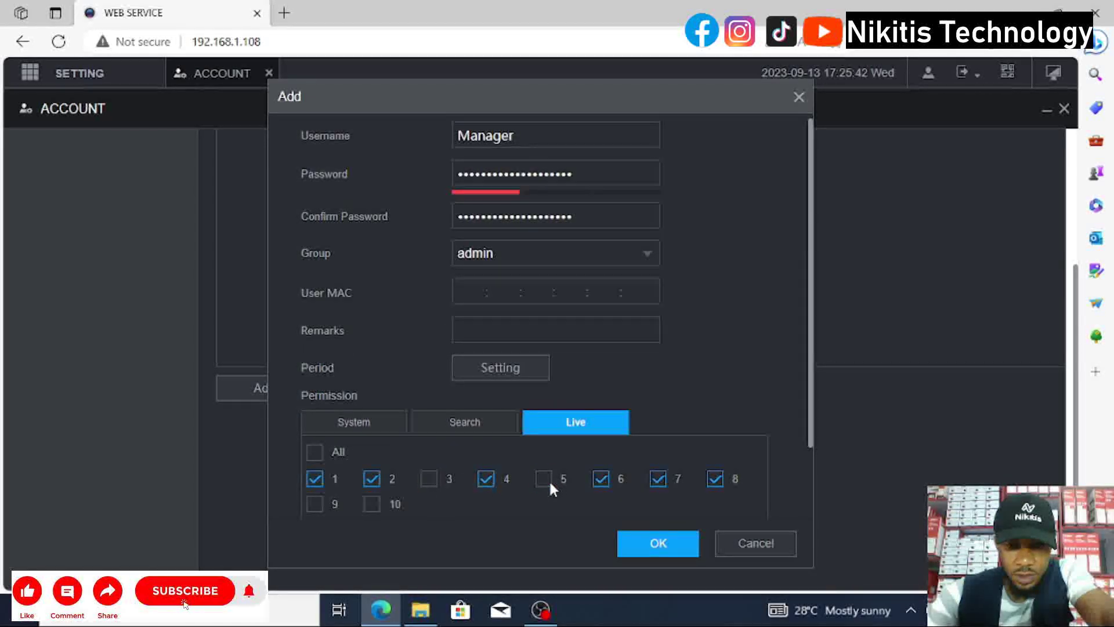
After checking the Search tab, re-tick Live channels 3, 5, 9 and 10.
{"action": "left_click", "coordinate": [463, 428]}
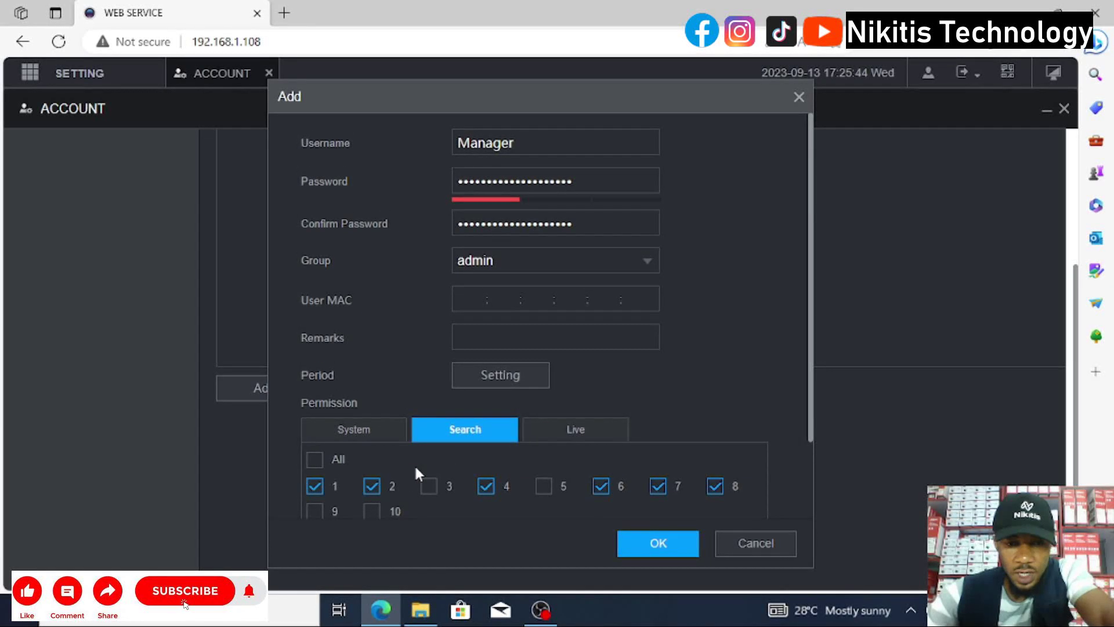
{"action": "scroll", "coordinate": [415, 465], "scroll_direction": "down", "scroll_amount": 2}
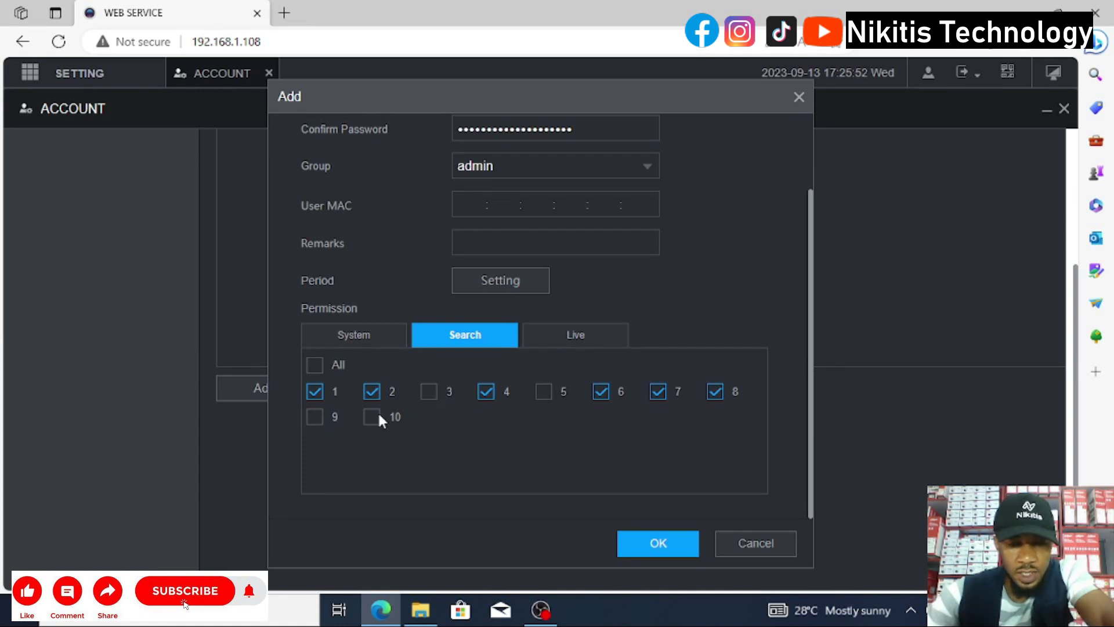
{"action": "scroll", "coordinate": [499, 406], "scroll_direction": "up", "scroll_amount": 2}
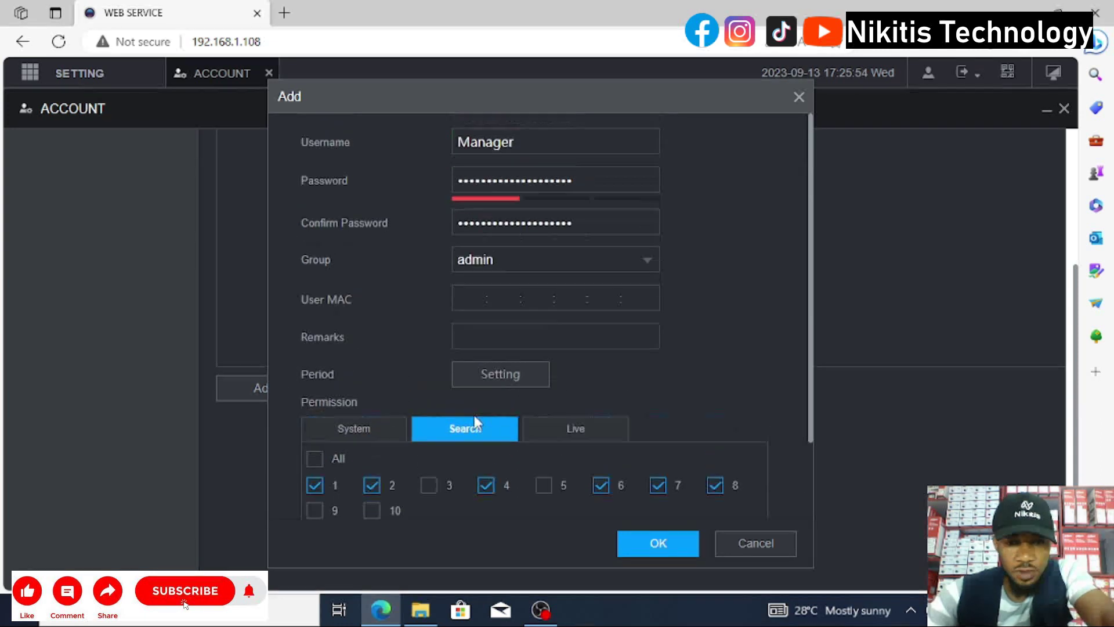
{"action": "scroll", "coordinate": [530, 385], "scroll_direction": "down", "scroll_amount": 2}
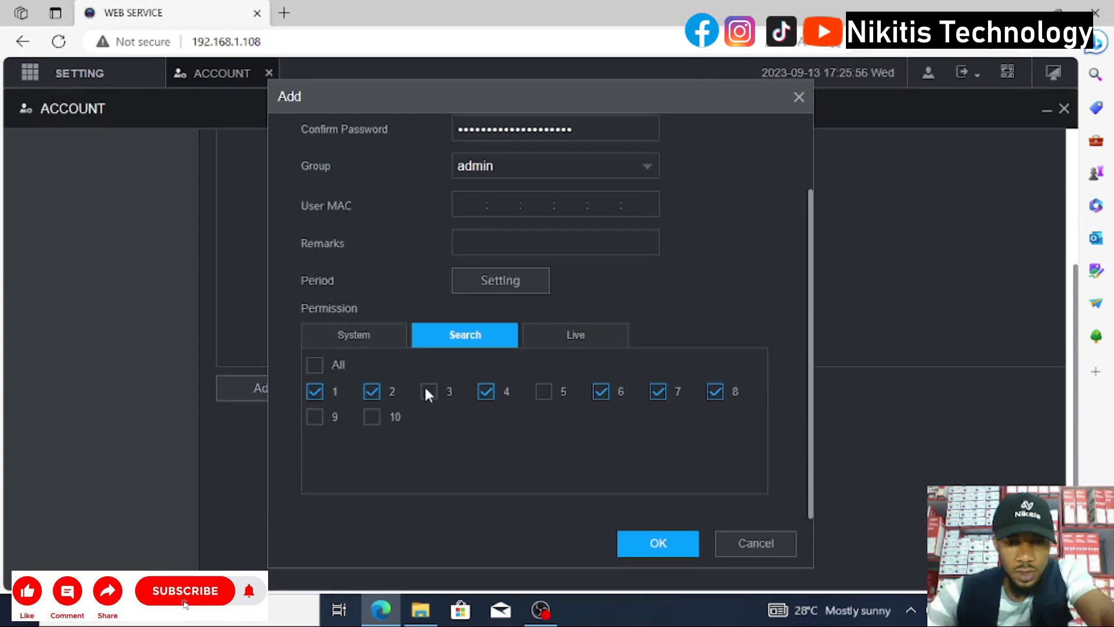
{"action": "left_click", "coordinate": [578, 337]}
{"action": "scroll", "coordinate": [578, 336], "scroll_direction": "up", "scroll_amount": 2}
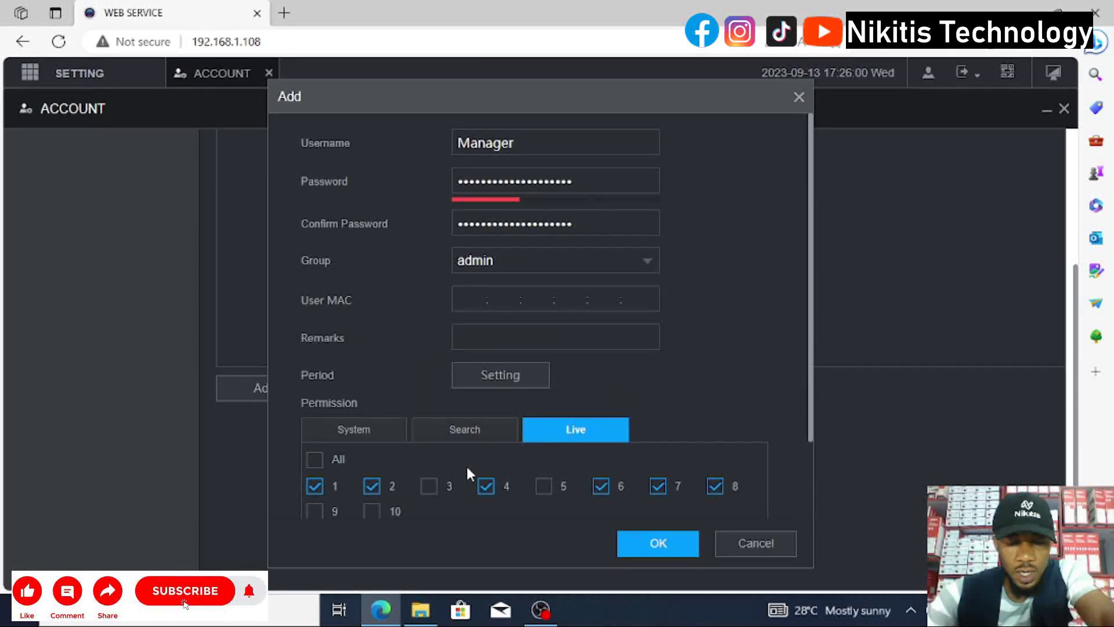
{"action": "scroll", "coordinate": [466, 464], "scroll_direction": "down", "scroll_amount": 2}
{"action": "left_click", "coordinate": [429, 391]}
{"action": "scroll", "coordinate": [528, 399], "scroll_direction": "up", "scroll_amount": 2}
{"action": "left_click", "coordinate": [545, 478]}
{"action": "left_click", "coordinate": [316, 504]}
{"action": "left_click", "coordinate": [376, 504]}
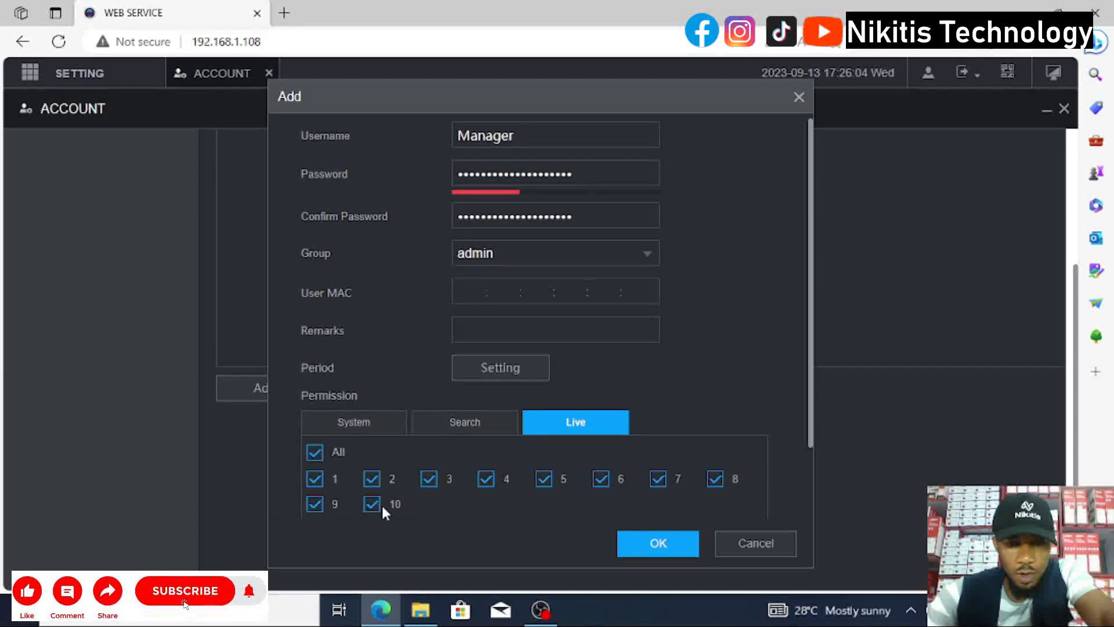
Compare the Search and Live tabs, then untick Live channels 1 and 2.
{"action": "left_click", "coordinate": [458, 426]}
{"action": "scroll", "coordinate": [433, 483], "scroll_direction": "down", "scroll_amount": 2}
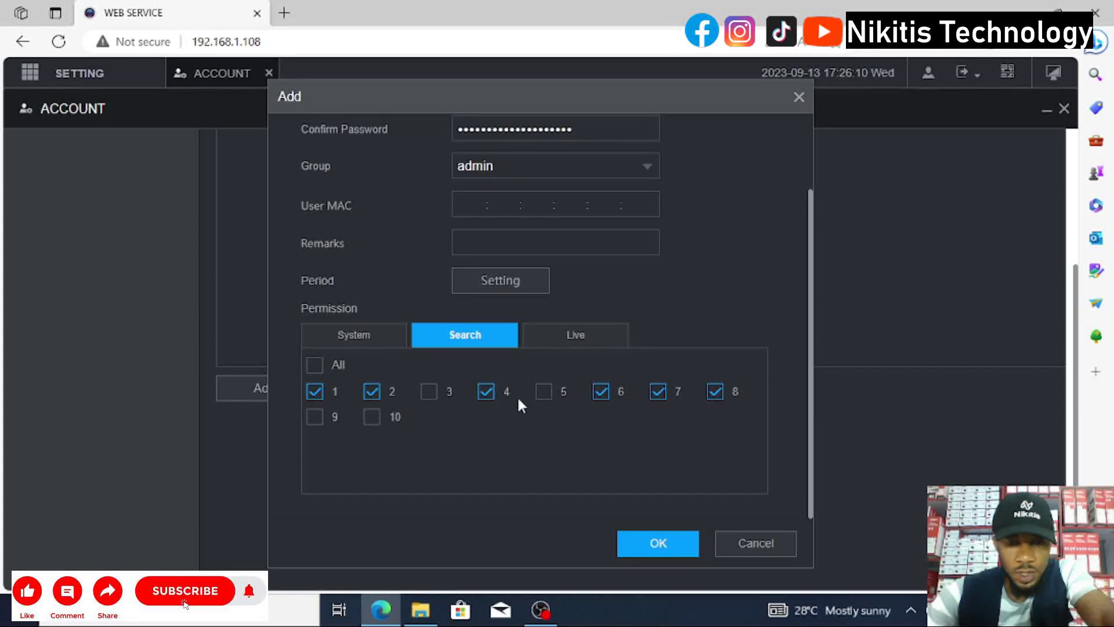
{"action": "left_click", "coordinate": [561, 342]}
{"action": "scroll", "coordinate": [538, 372], "scroll_direction": "up", "scroll_amount": 2}
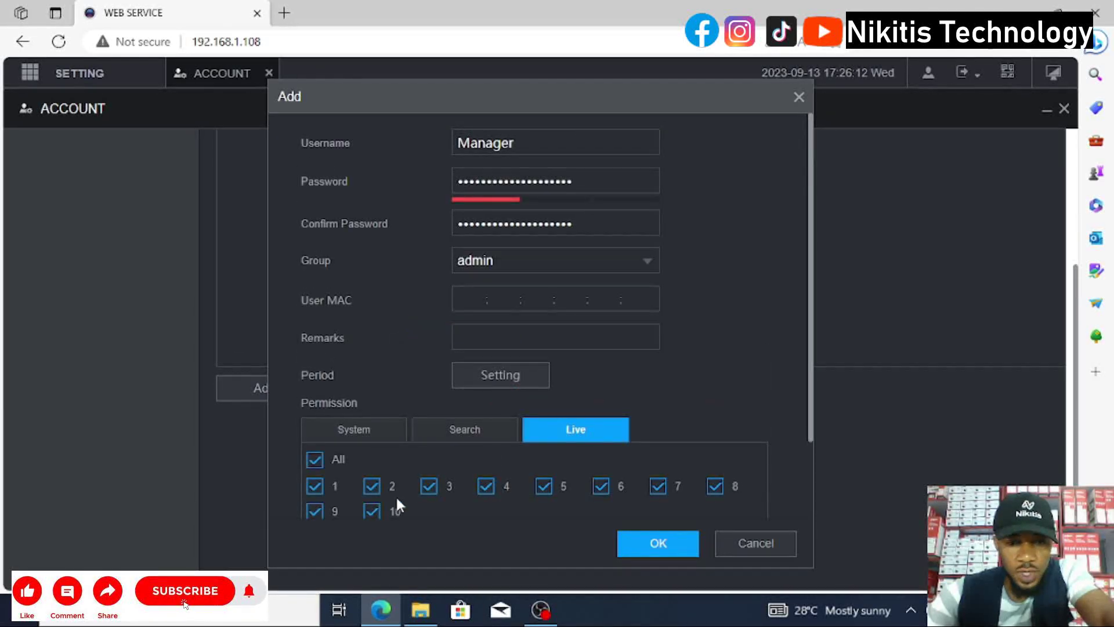
{"action": "left_click", "coordinate": [497, 434]}
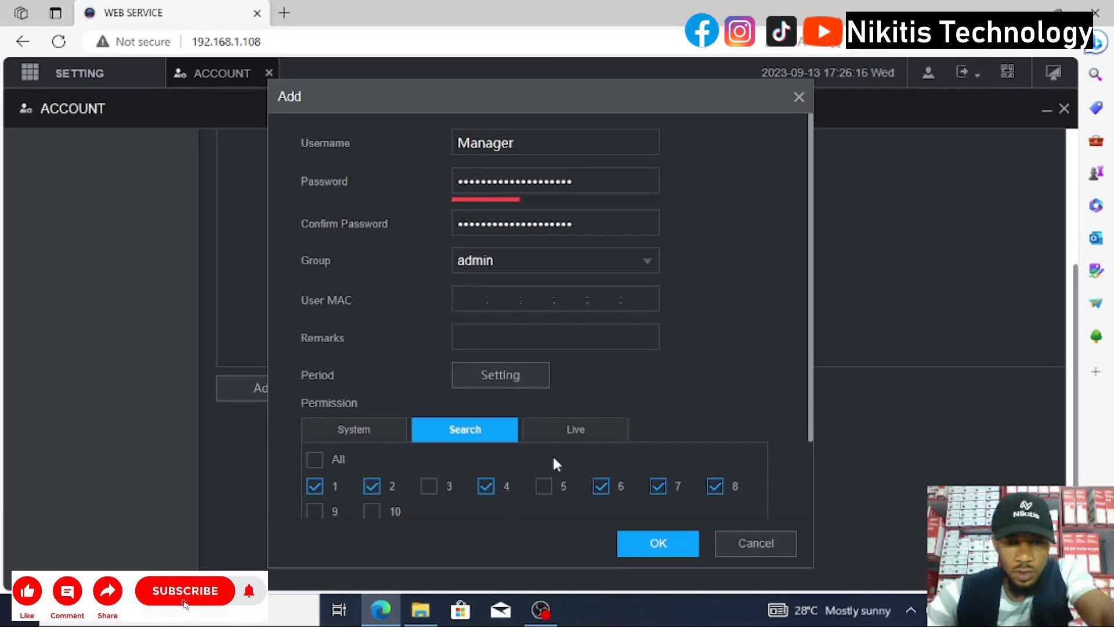
{"action": "left_click", "coordinate": [579, 442]}
{"action": "scroll", "coordinate": [530, 441], "scroll_direction": "down", "scroll_amount": 2}
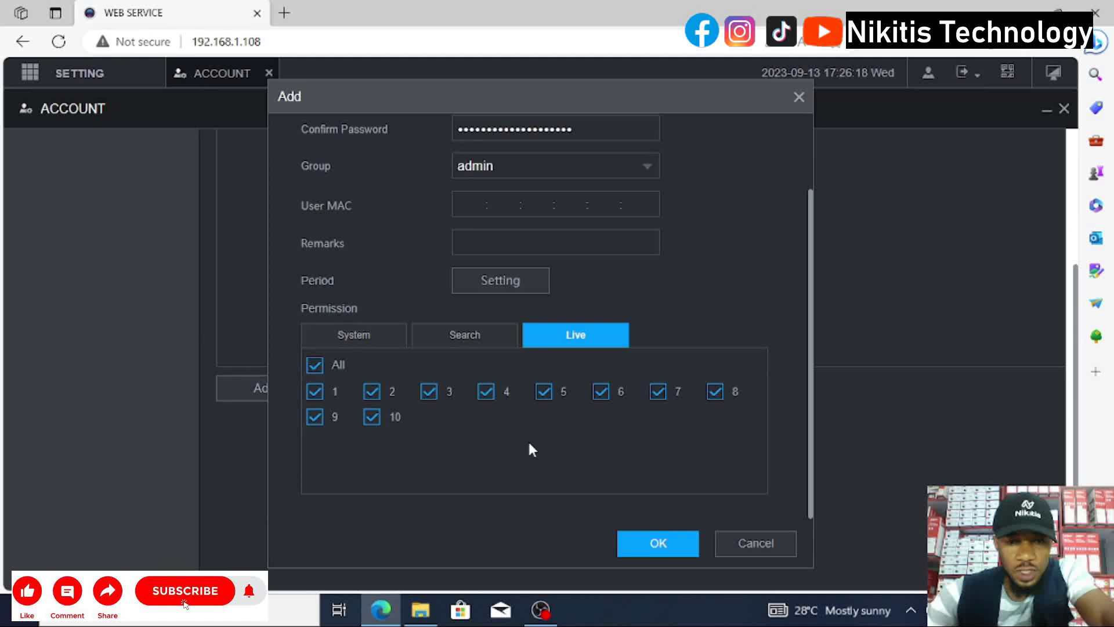
{"action": "left_click", "coordinate": [315, 391]}
{"action": "scroll", "coordinate": [350, 395], "scroll_direction": "up", "scroll_amount": 2}
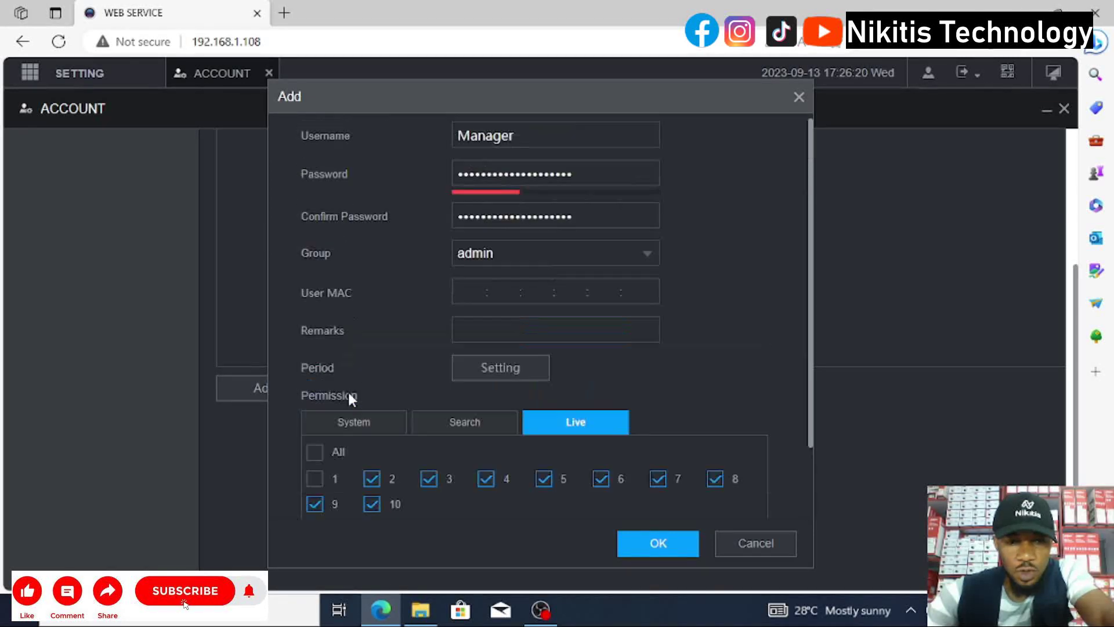
{"action": "left_click", "coordinate": [371, 478]}
{"action": "scroll", "coordinate": [501, 468], "scroll_direction": "down", "scroll_amount": 2}
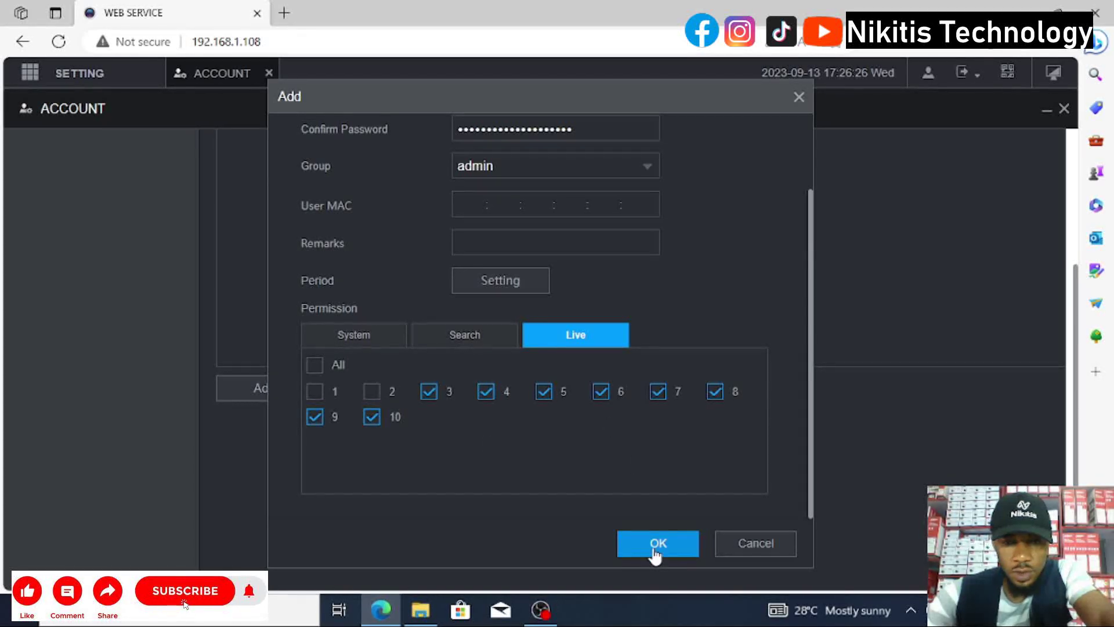
{"action": "left_click", "coordinate": [489, 284]}
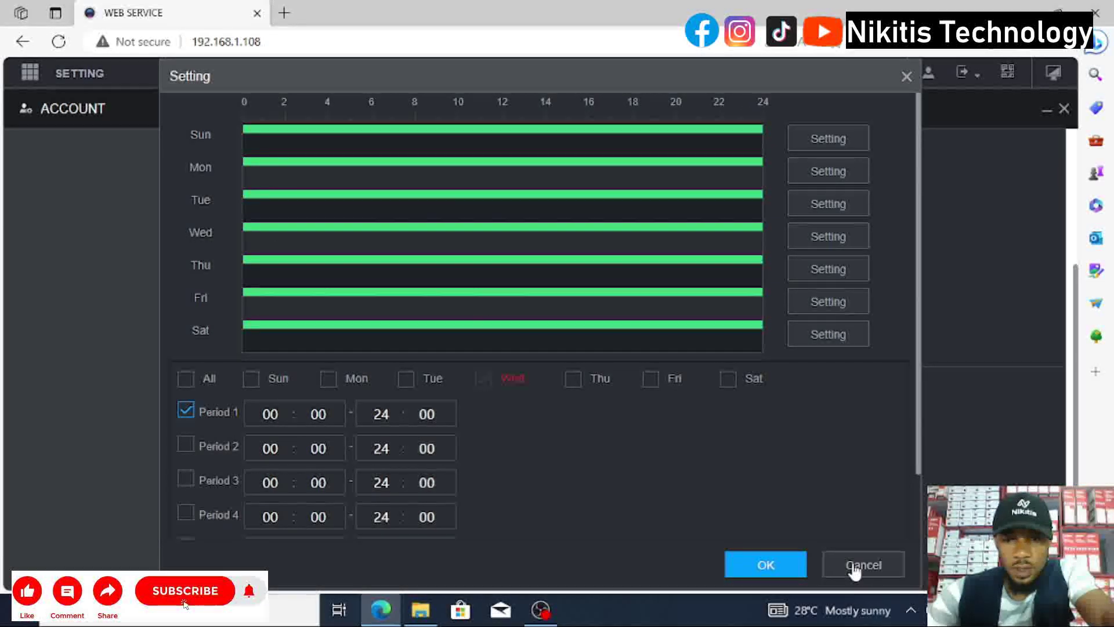
{"action": "left_click", "coordinate": [836, 568]}
{"action": "scroll", "coordinate": [581, 393], "scroll_direction": "up", "scroll_amount": 3}
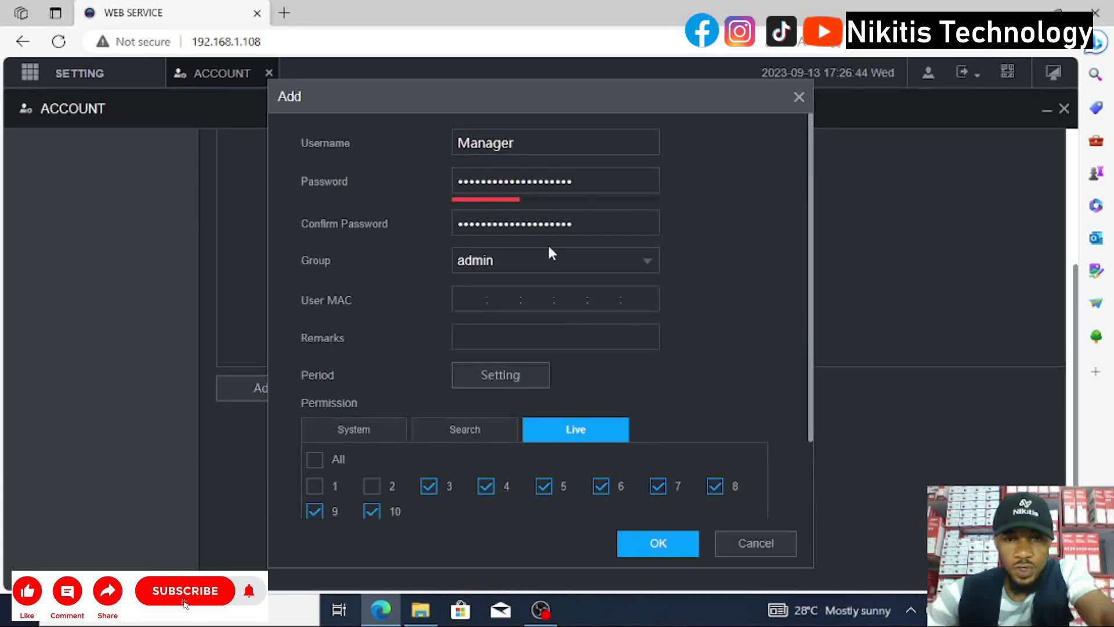
{"action": "scroll", "coordinate": [647, 507], "scroll_direction": "down", "scroll_amount": 3}
{"action": "left_click", "coordinate": [658, 545]}
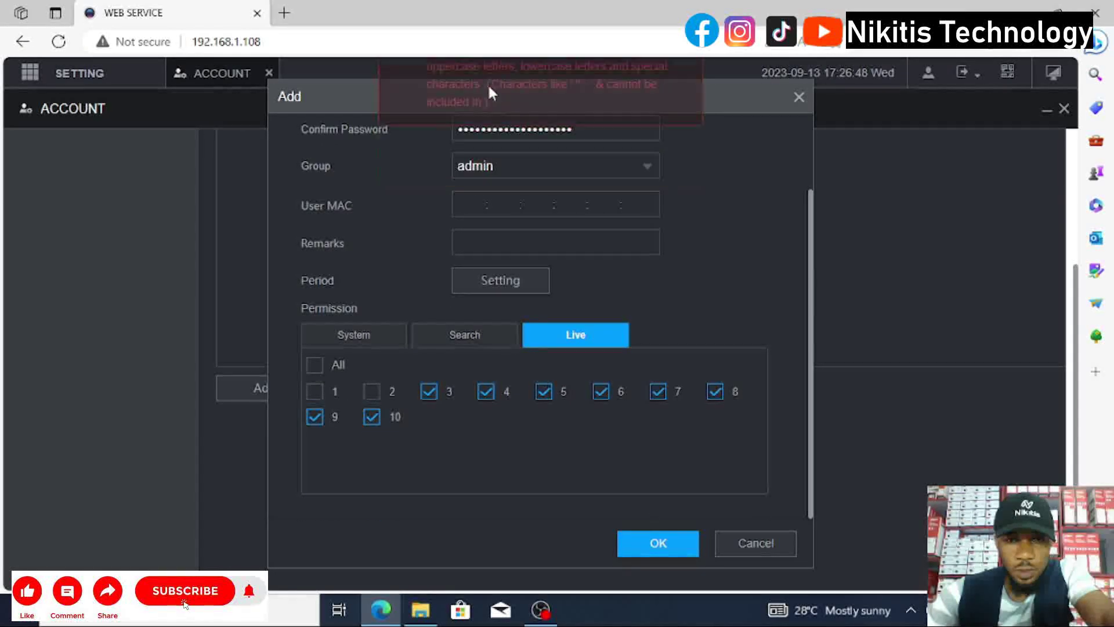
{"action": "left_click", "coordinate": [646, 552]}
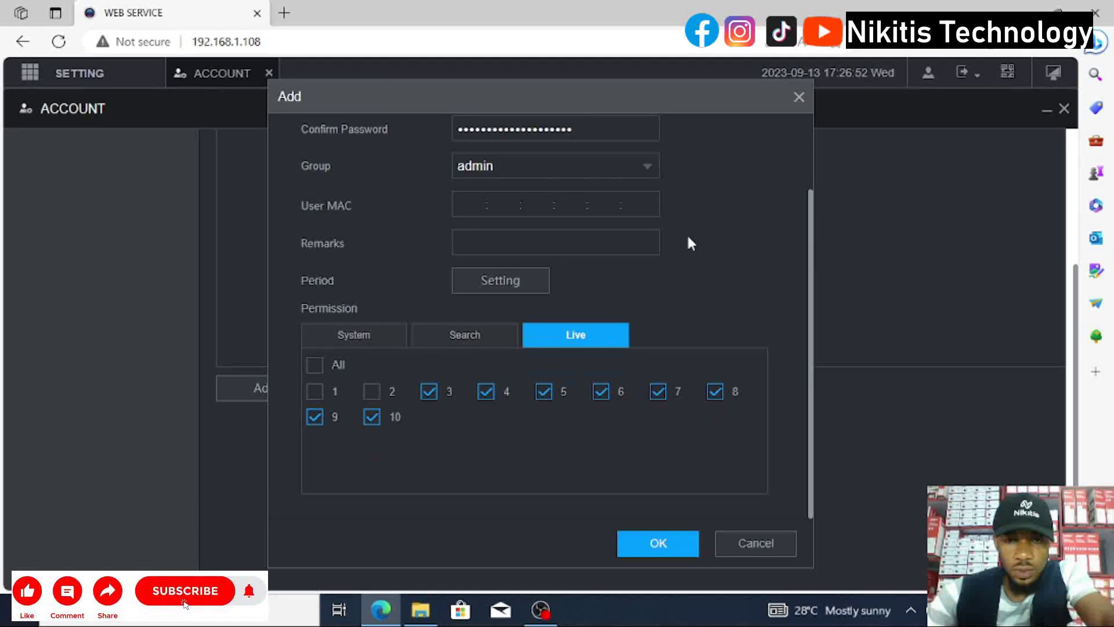
{"action": "scroll", "coordinate": [688, 235], "scroll_direction": "up", "scroll_amount": 3}
Retype the password and confirmation with a stronger password, then save the Manager account.
{"action": "left_click", "coordinate": [604, 174]}
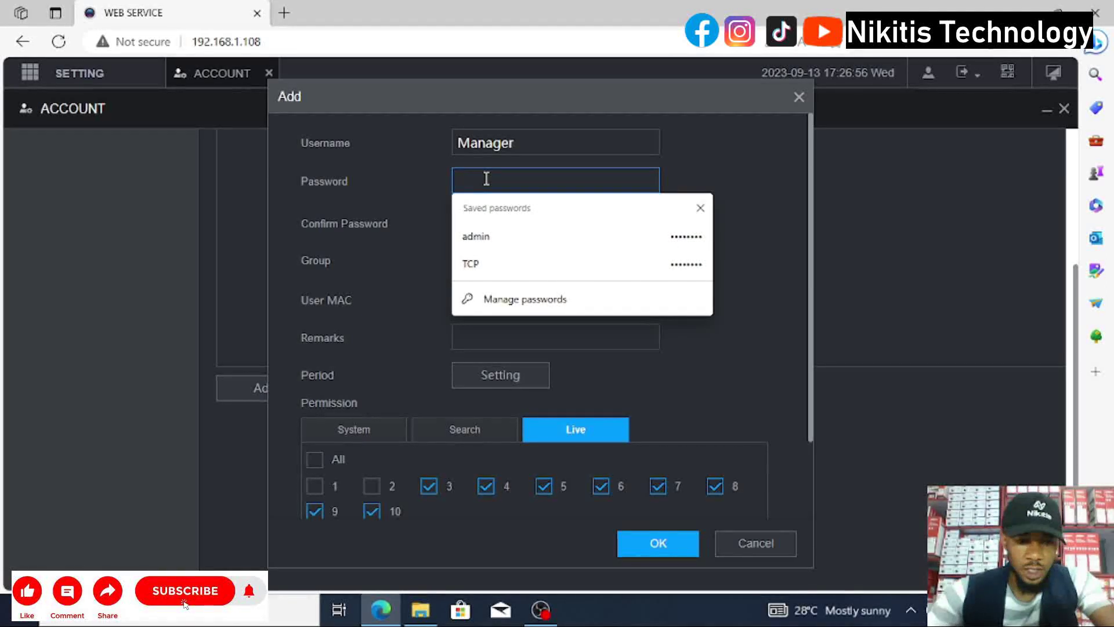
{"action": "type", "text": "a"}
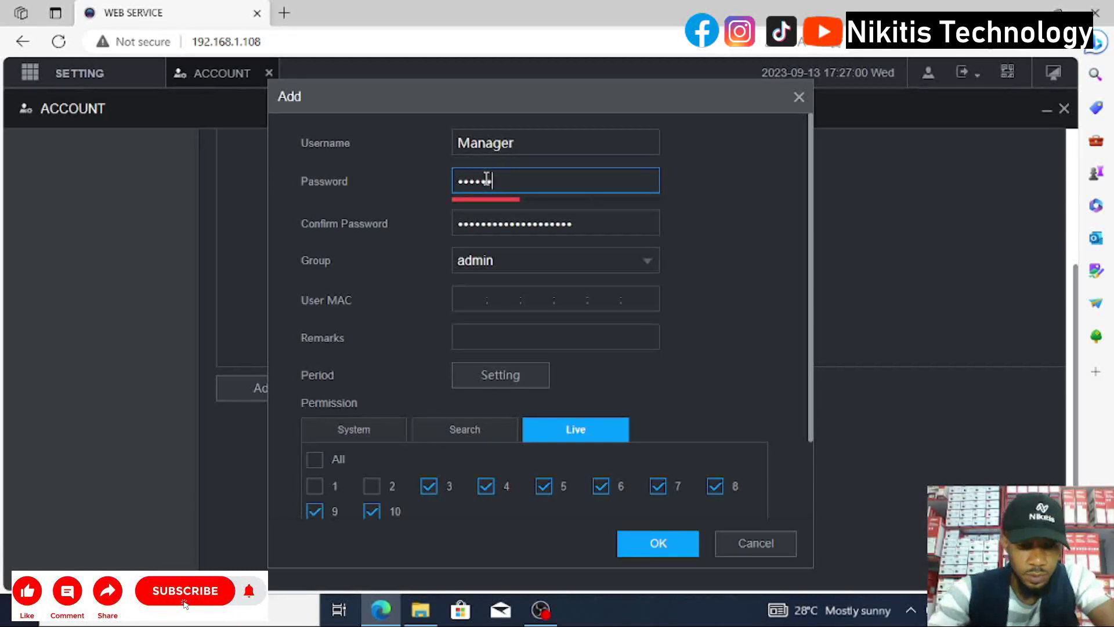
{"action": "type", "text": "dmin1234567"}
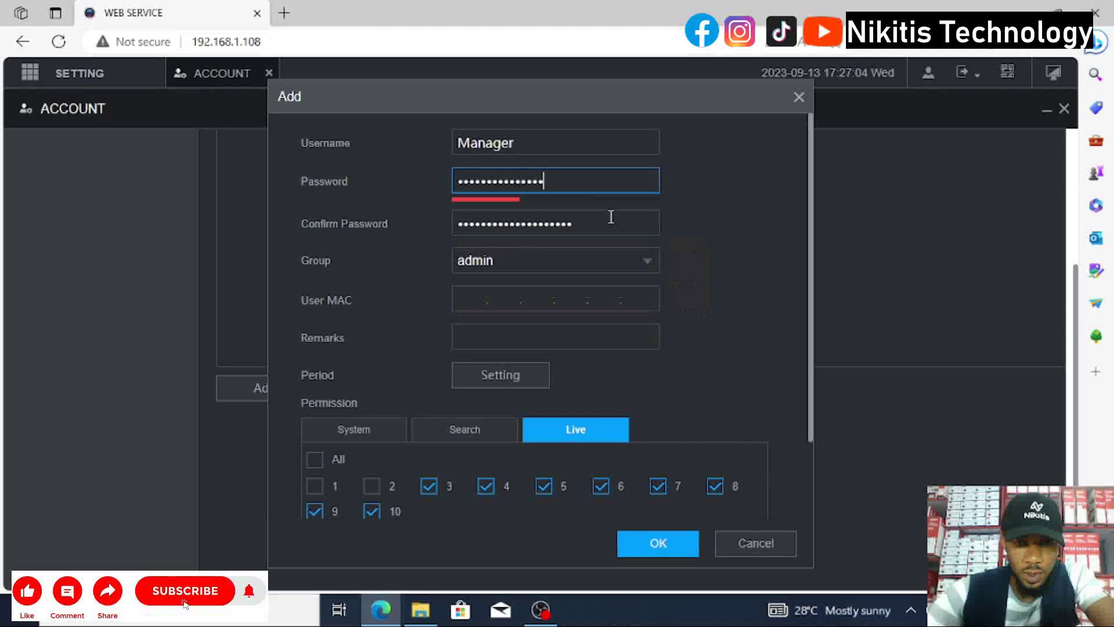
{"action": "type", "text": "89012"}
{"action": "left_click", "coordinate": [610, 218]}
{"action": "type", "text": "admi"}
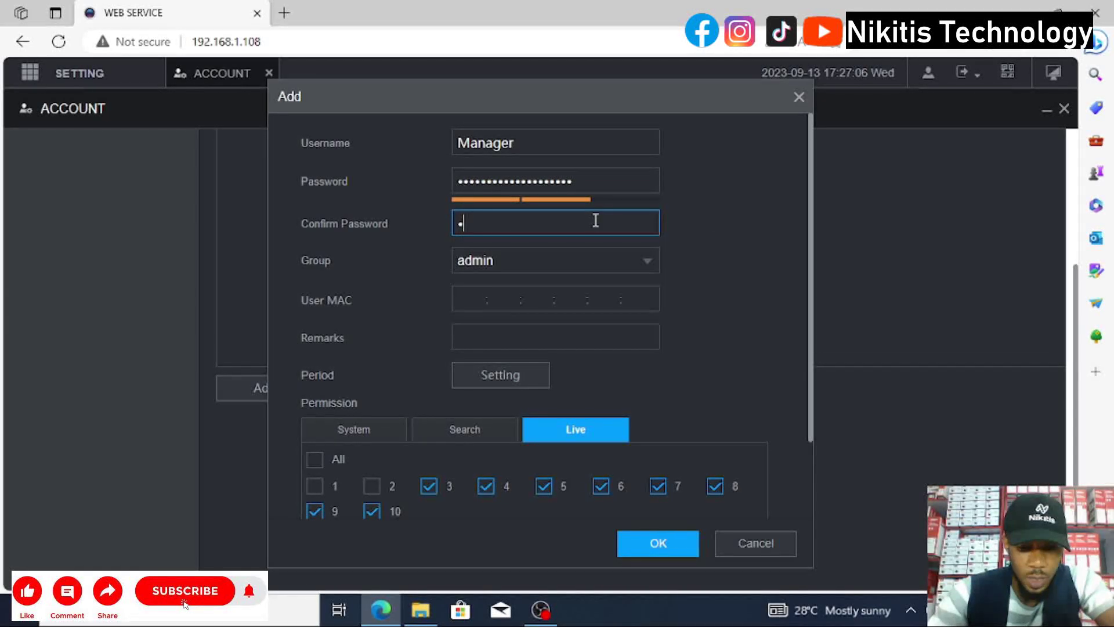
{"action": "type", "text": "n1231234567"}
{"action": "scroll", "coordinate": [608, 273], "scroll_direction": "down", "scroll_amount": 2}
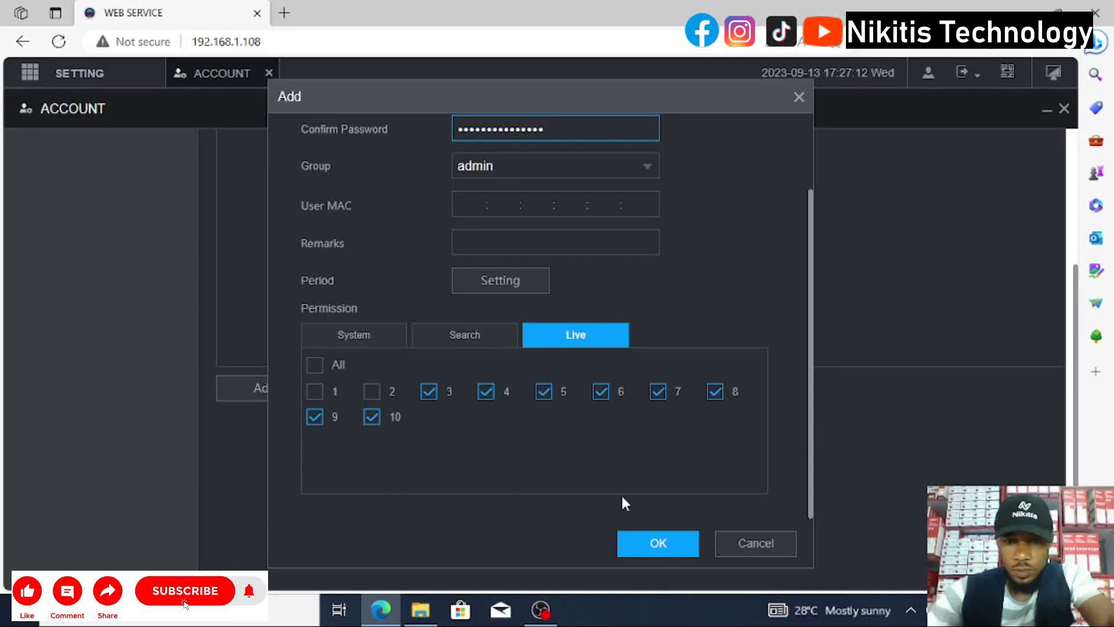
{"action": "left_click", "coordinate": [655, 548]}
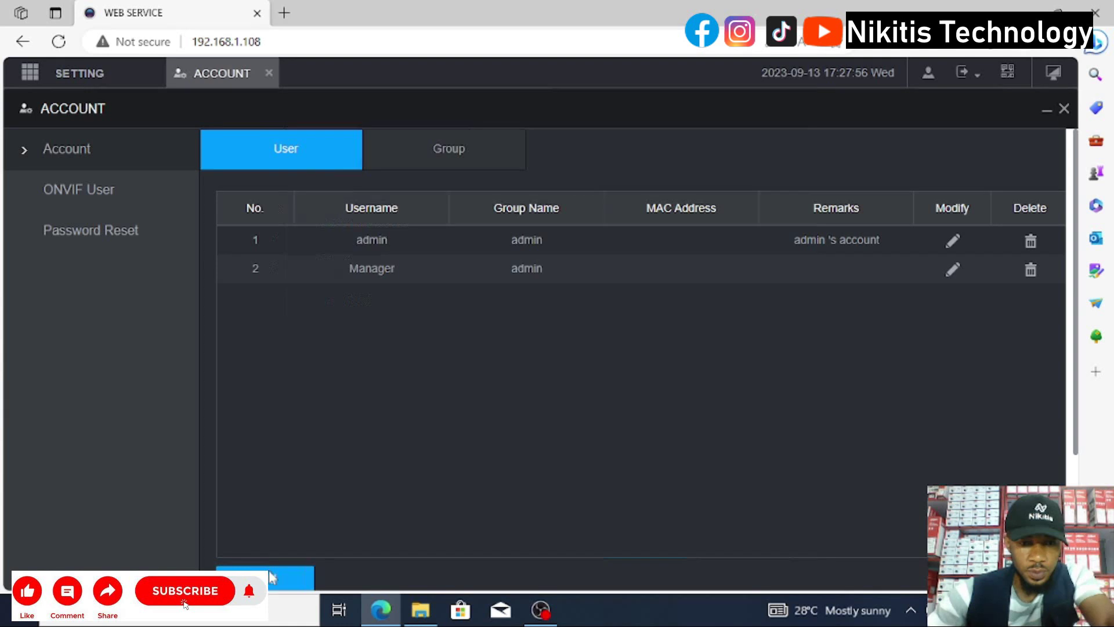
Add another user named Secretary and enter its password and confirmation.
{"action": "left_click", "coordinate": [278, 578]}
{"action": "left_click", "coordinate": [467, 147]}
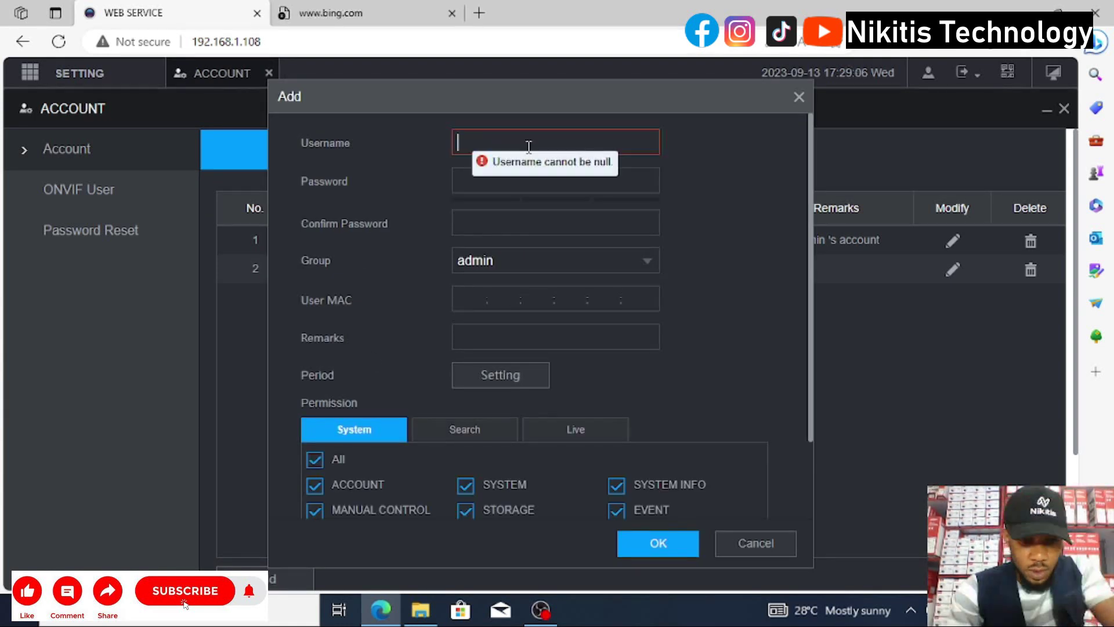
{"action": "type", "text": "Sec"}
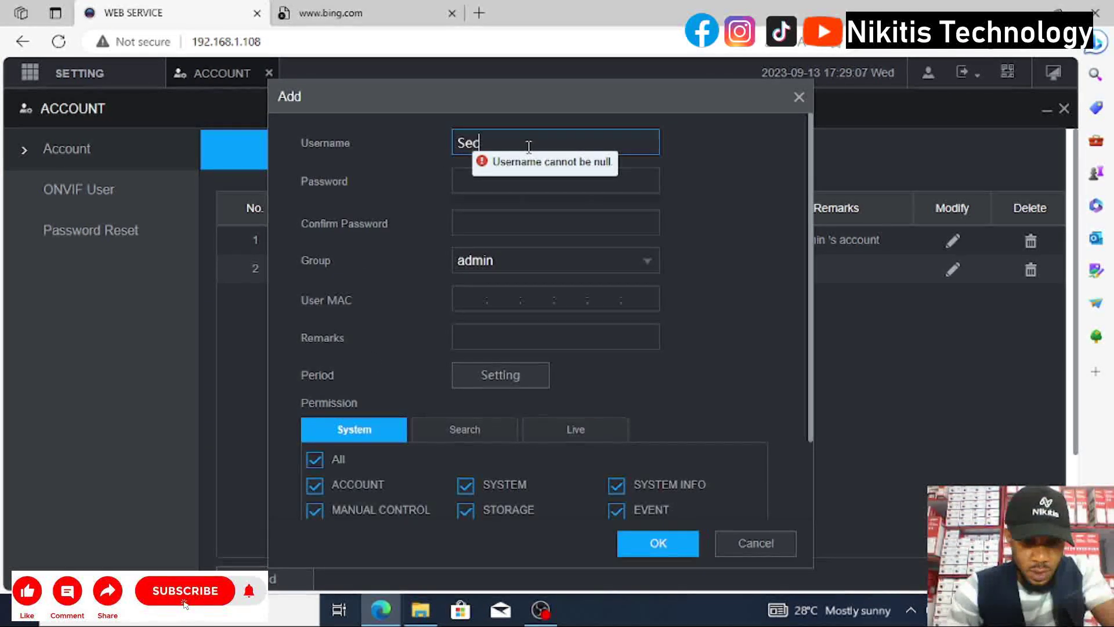
{"action": "type", "text": "retary"}
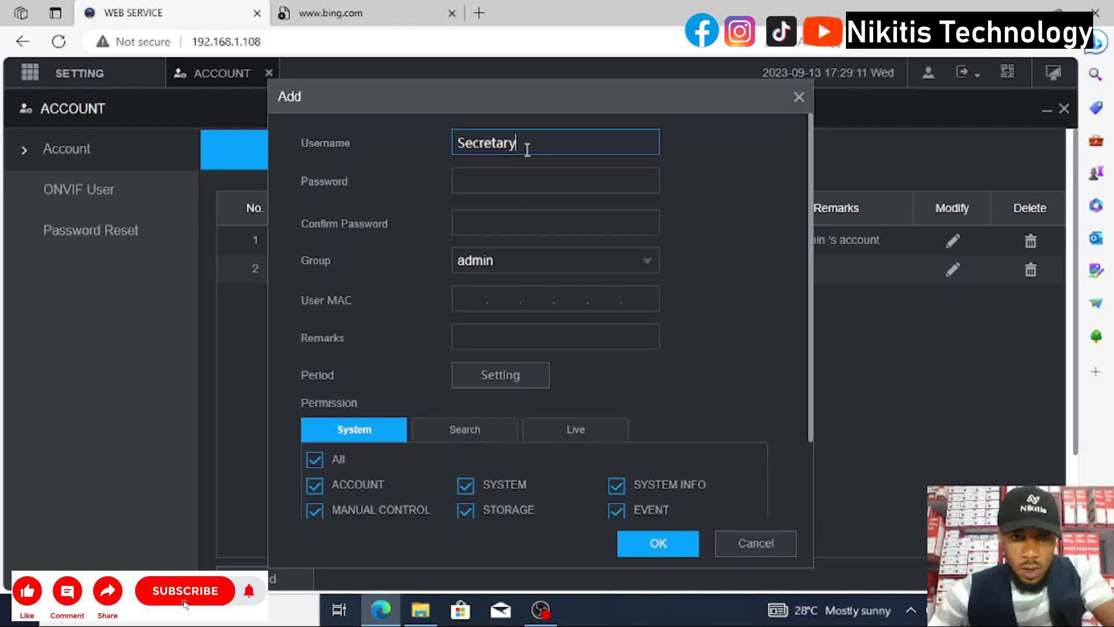
{"action": "left_click", "coordinate": [490, 175]}
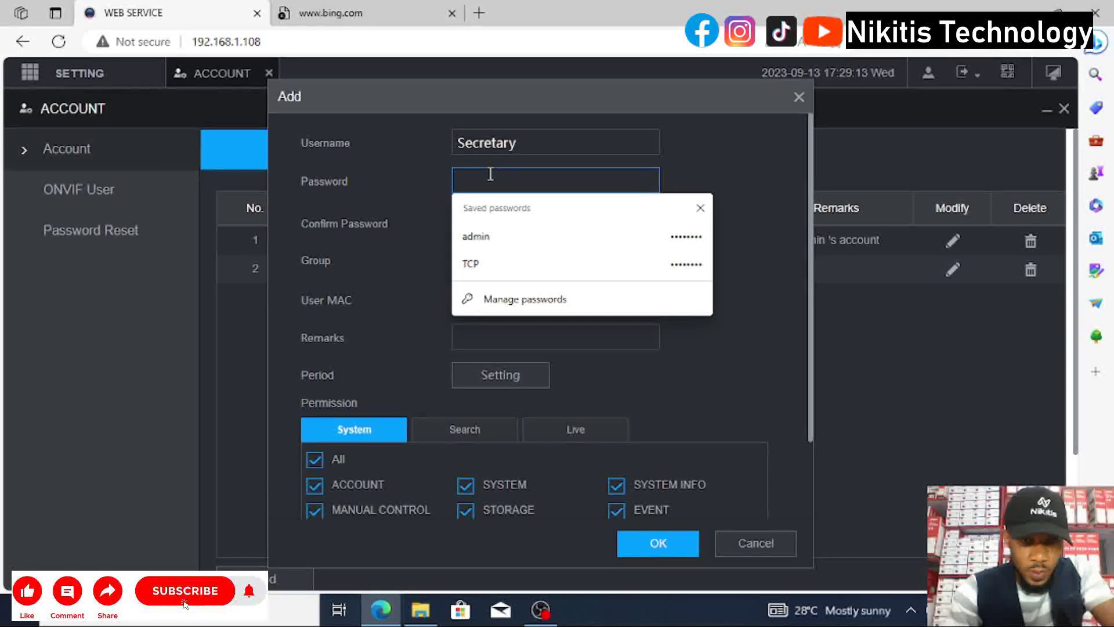
{"action": "type", "text": "12"}
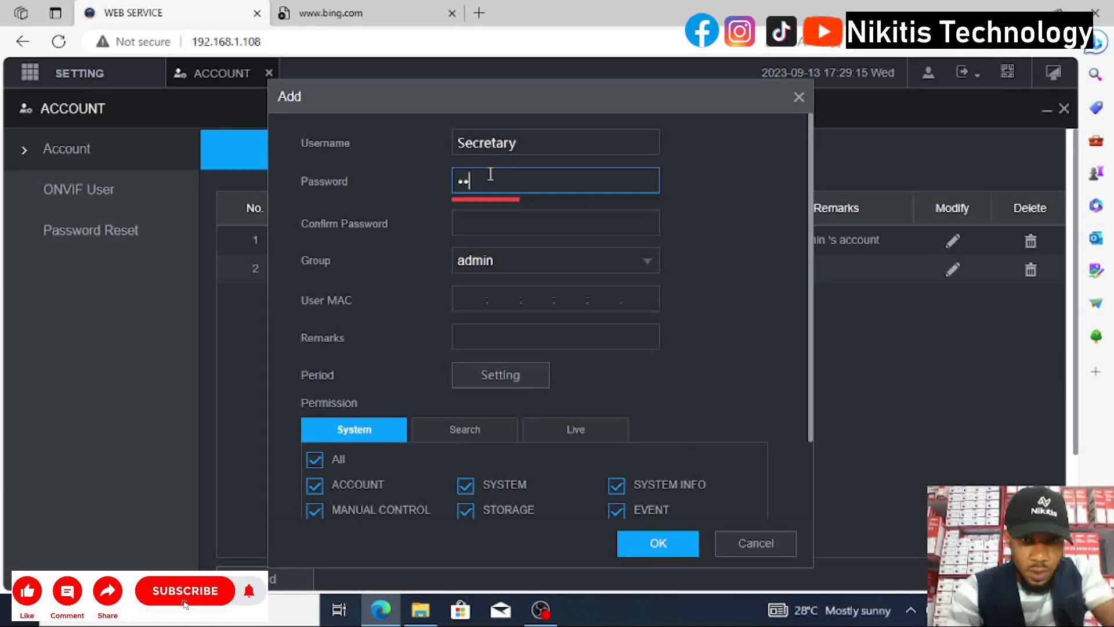
{"action": "type", "text": "345"}
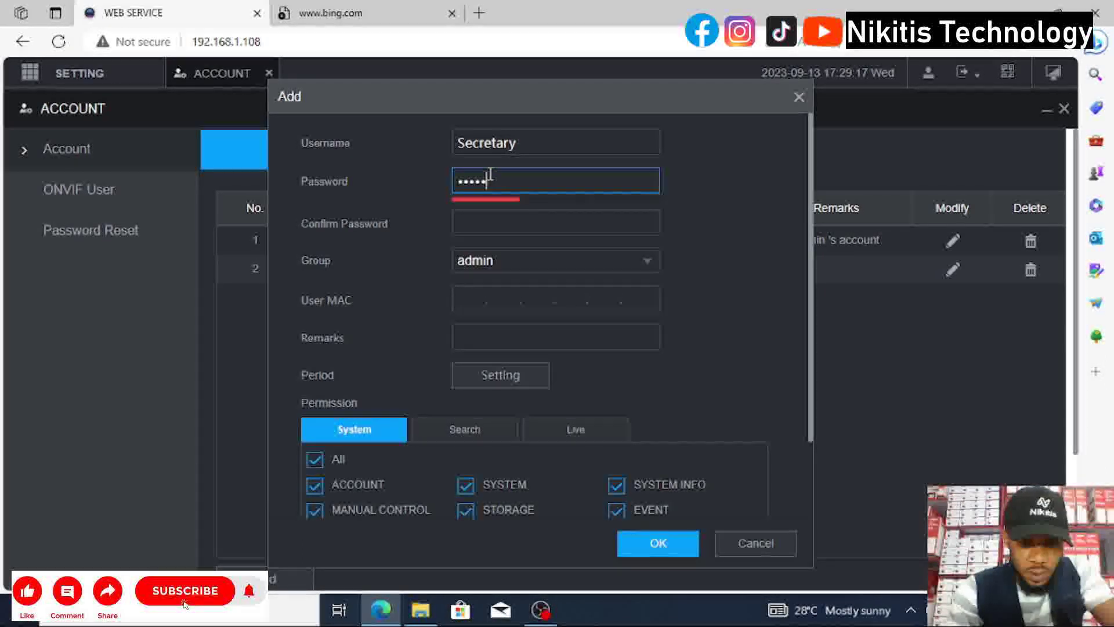
{"action": "type", "text": "678"}
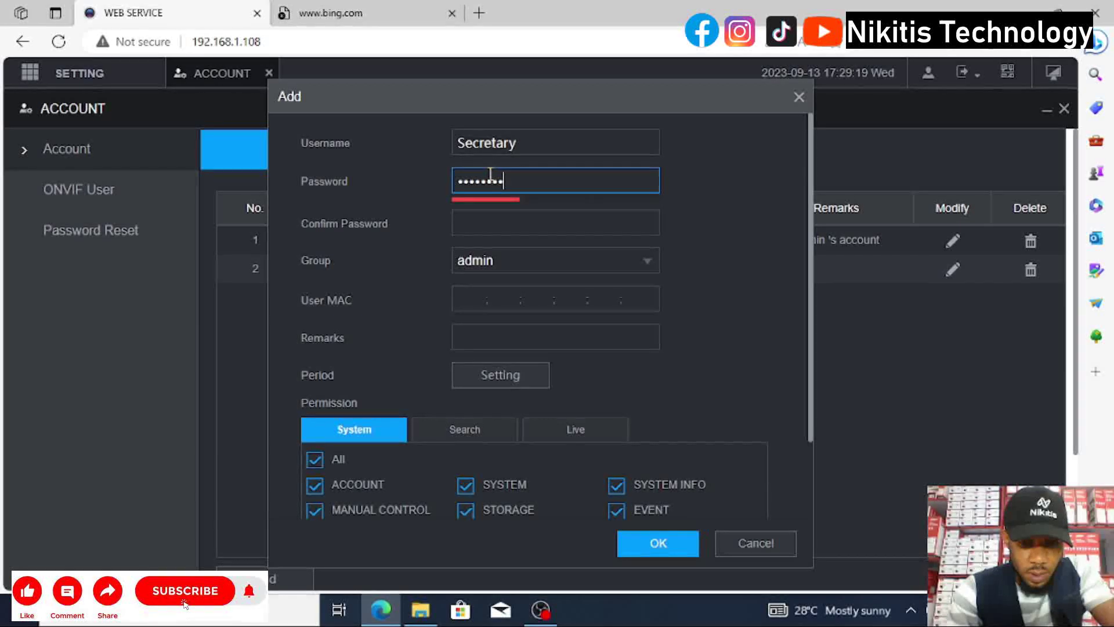
{"action": "type", "text": "9034567890"}
{"action": "left_click", "coordinate": [485, 225]}
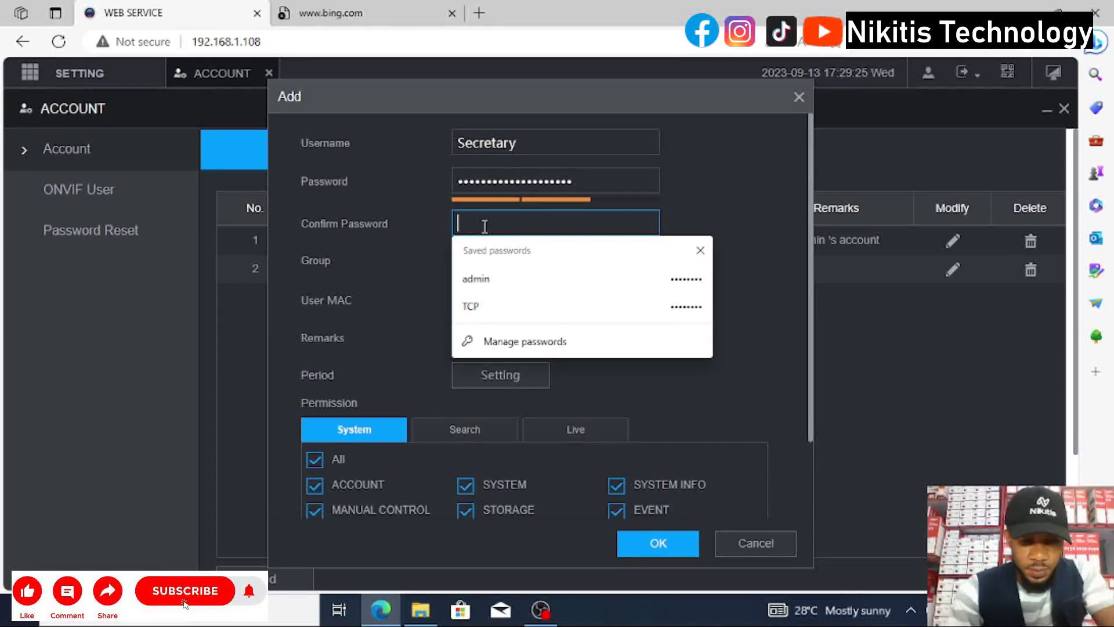
{"action": "type", "text": "1234567"}
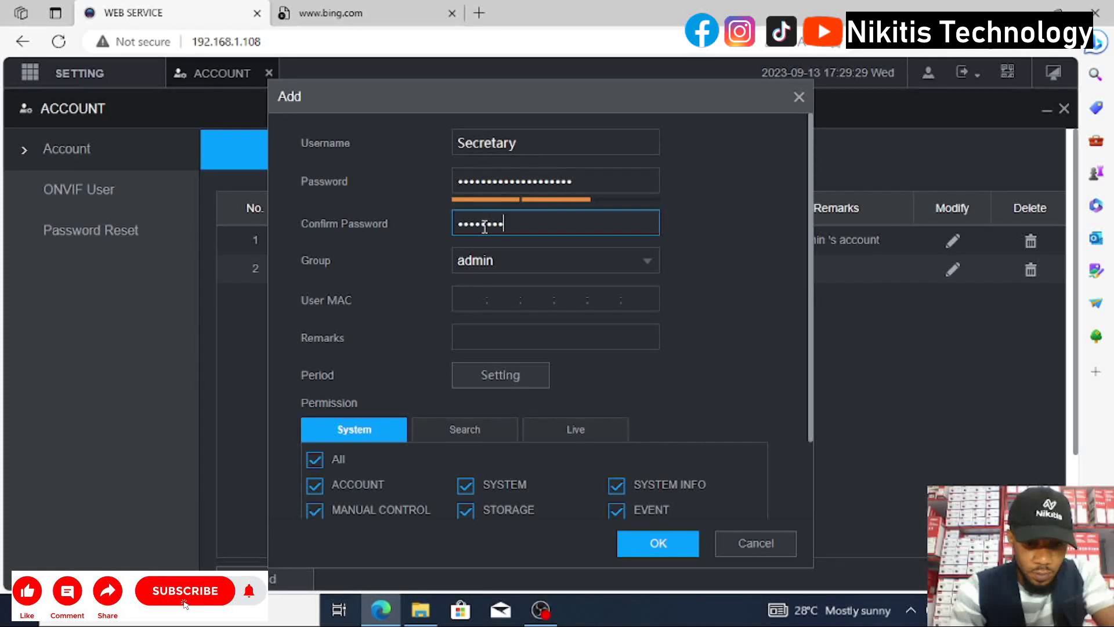
{"action": "type", "text": "8901234567"}
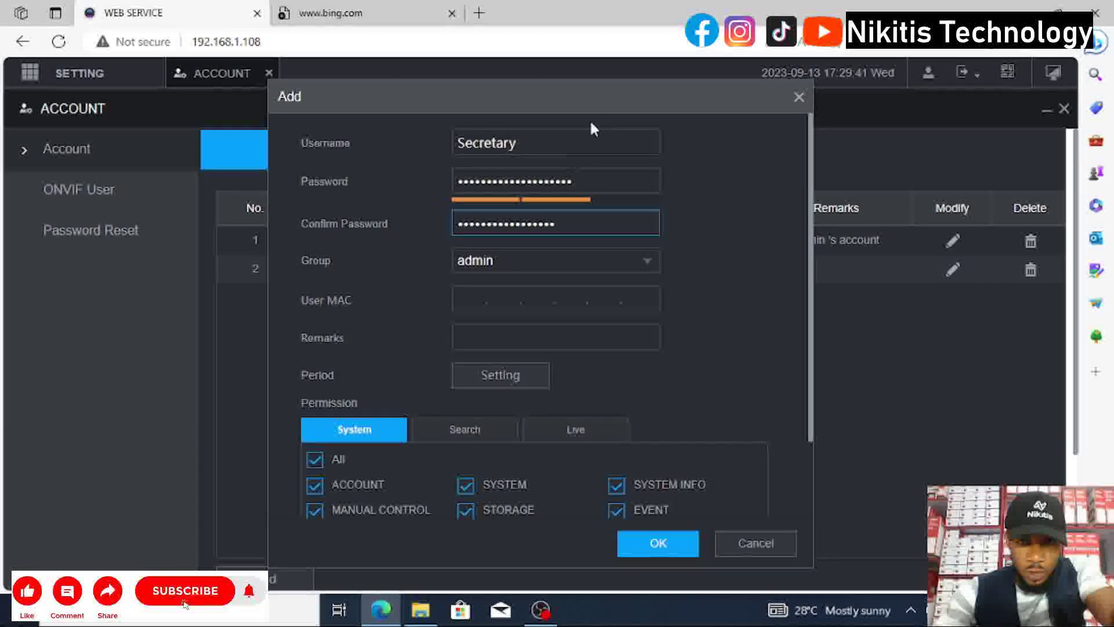
Reposition the Add dialog and enter the remark 'sc' for Secretary.
{"action": "left_click_drag", "start_coordinate": [612, 99], "coordinate": [463, 104]}
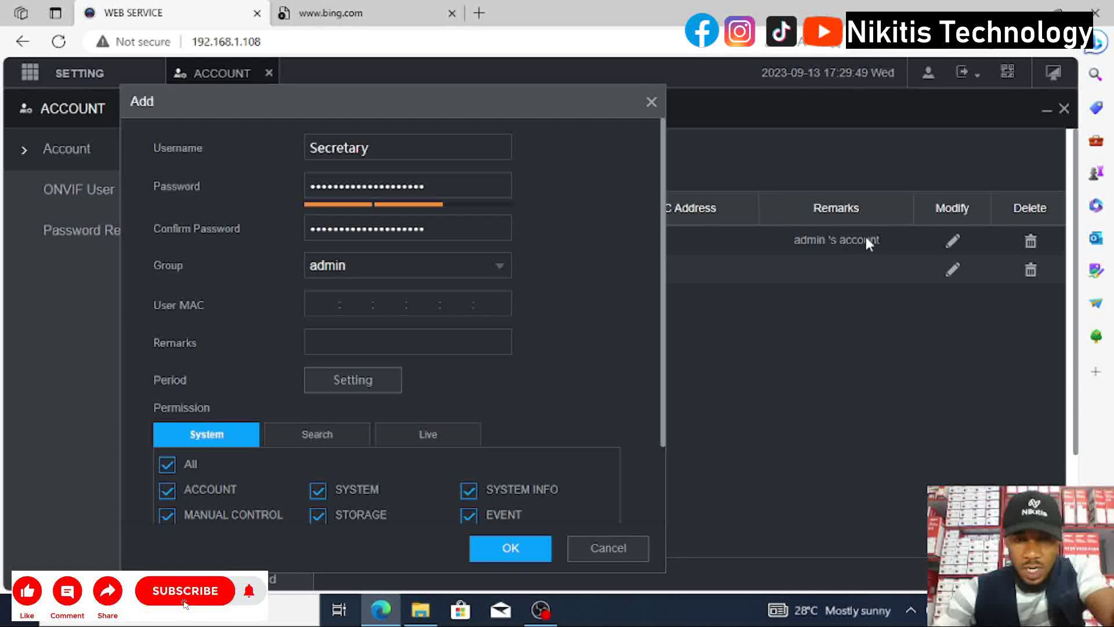
{"action": "left_click_drag", "start_coordinate": [386, 94], "coordinate": [482, 93]}
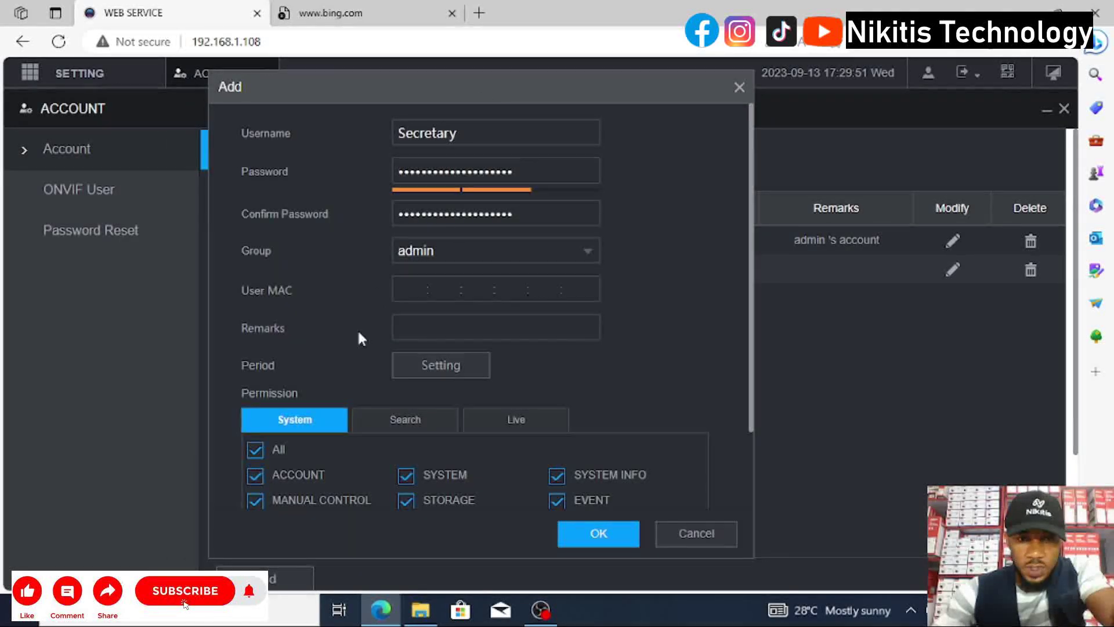
{"action": "left_click", "coordinate": [409, 329]}
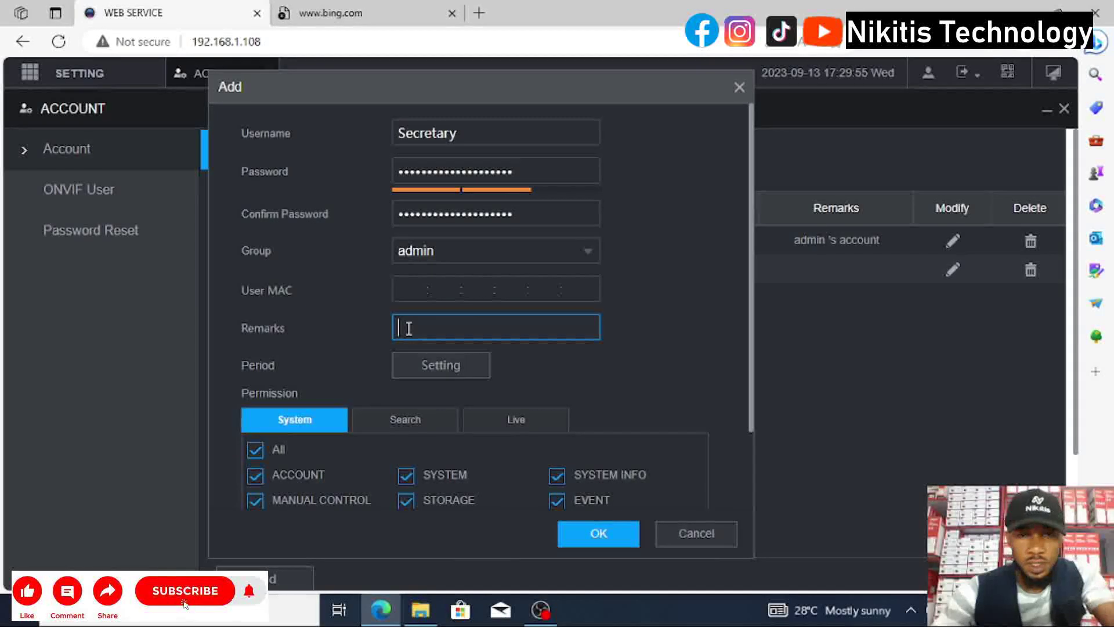
{"action": "type", "text": "se"}
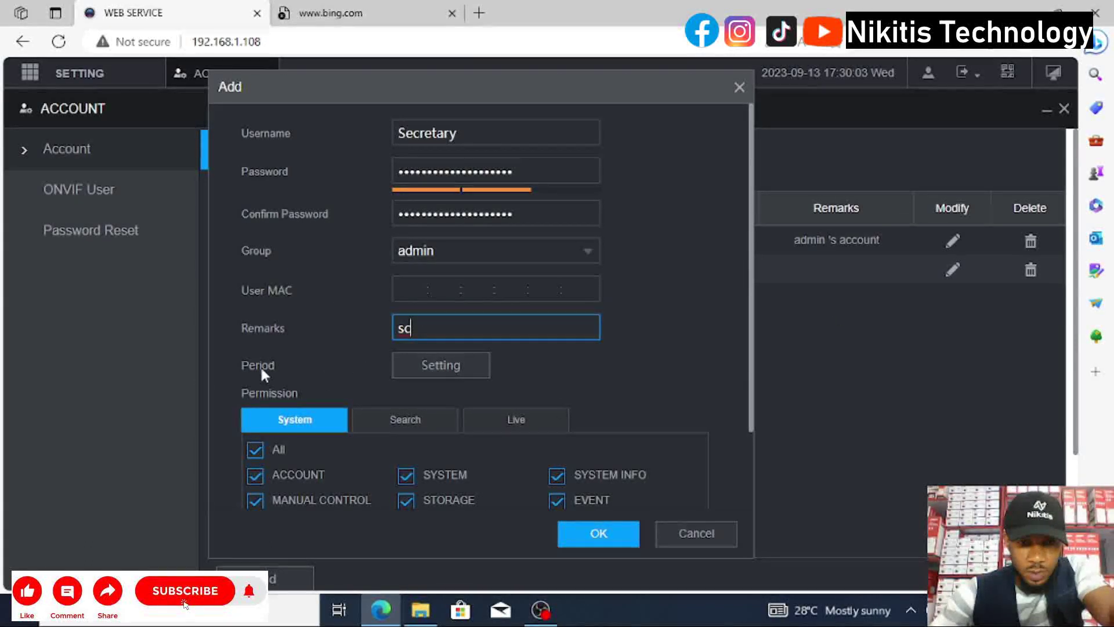
Revoke ACCOUNT, MANUAL CONTROL, NETWORK, BACKUP, SYSTEM, STORAGE and MAINTENANCE, leaving only CAMERA.
{"action": "scroll", "coordinate": [278, 426], "scroll_direction": "down", "scroll_amount": 2}
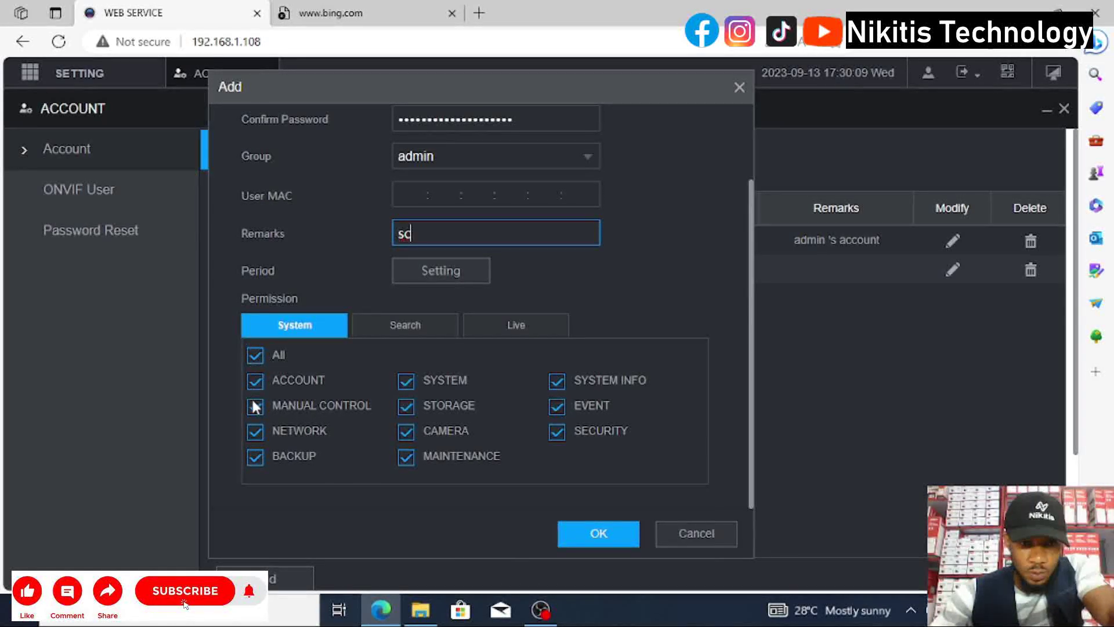
{"action": "left_click", "coordinate": [255, 381]}
{"action": "left_click", "coordinate": [256, 442]}
{"action": "left_click", "coordinate": [254, 468]}
{"action": "left_click", "coordinate": [255, 493]}
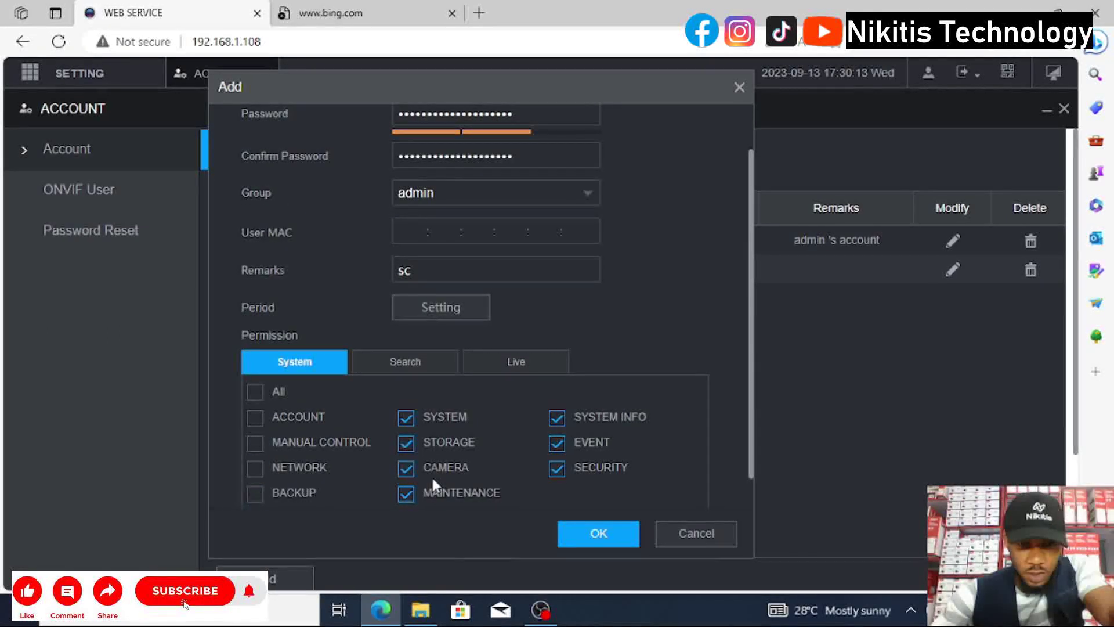
{"action": "left_click", "coordinate": [407, 417]}
{"action": "left_click", "coordinate": [405, 443]}
{"action": "left_click", "coordinate": [405, 493]}
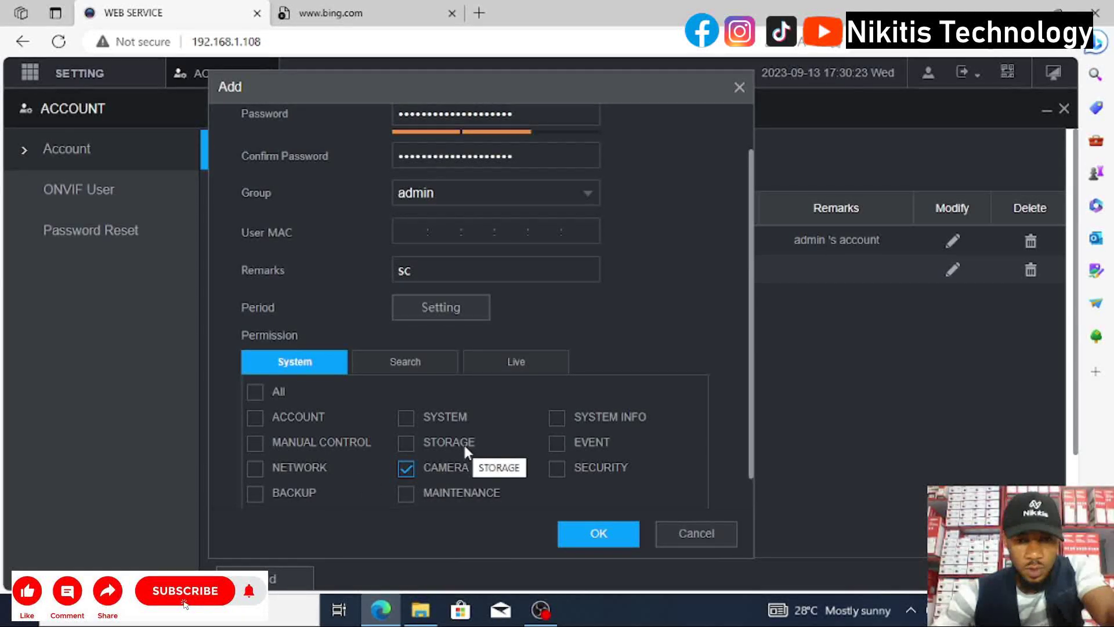
Untick all Search channels, keep every Live channel ticked, and save Secretary.
{"action": "left_click", "coordinate": [377, 363]}
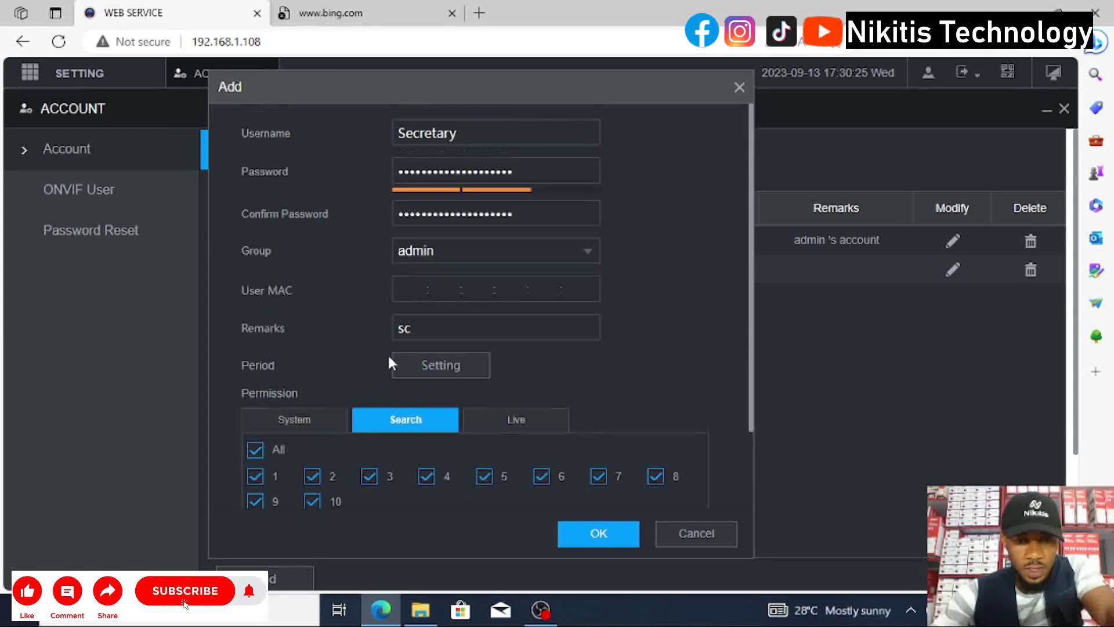
{"action": "scroll", "coordinate": [360, 447], "scroll_direction": "down", "scroll_amount": 1}
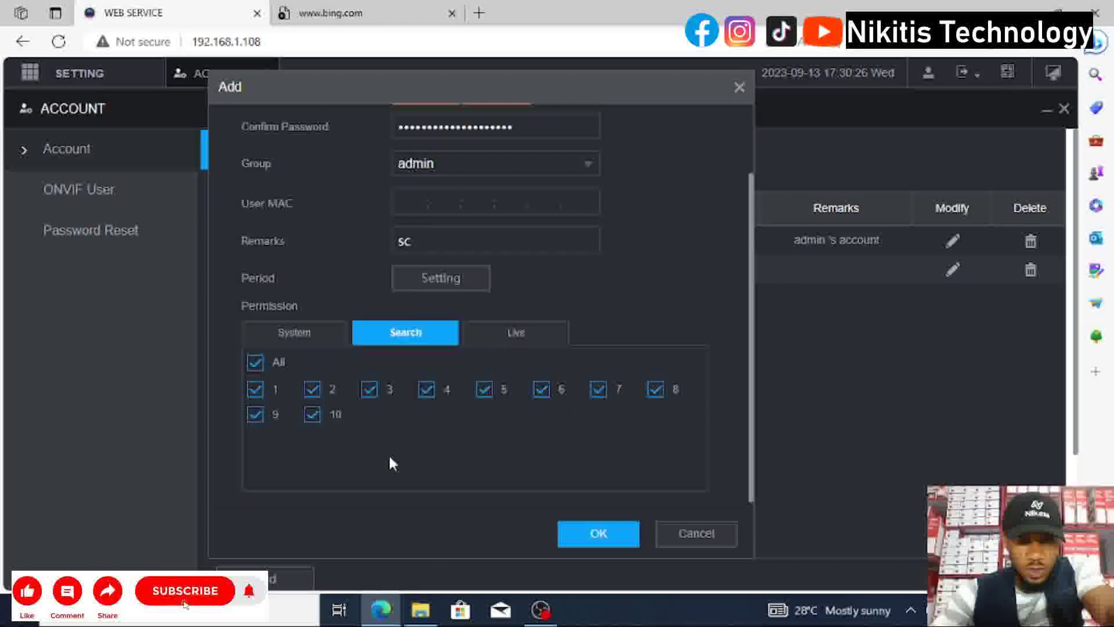
{"action": "left_click", "coordinate": [256, 356]}
{"action": "scroll", "coordinate": [223, 368], "scroll_direction": "up", "scroll_amount": 3}
{"action": "scroll", "coordinate": [416, 464], "scroll_direction": "down", "scroll_amount": 2}
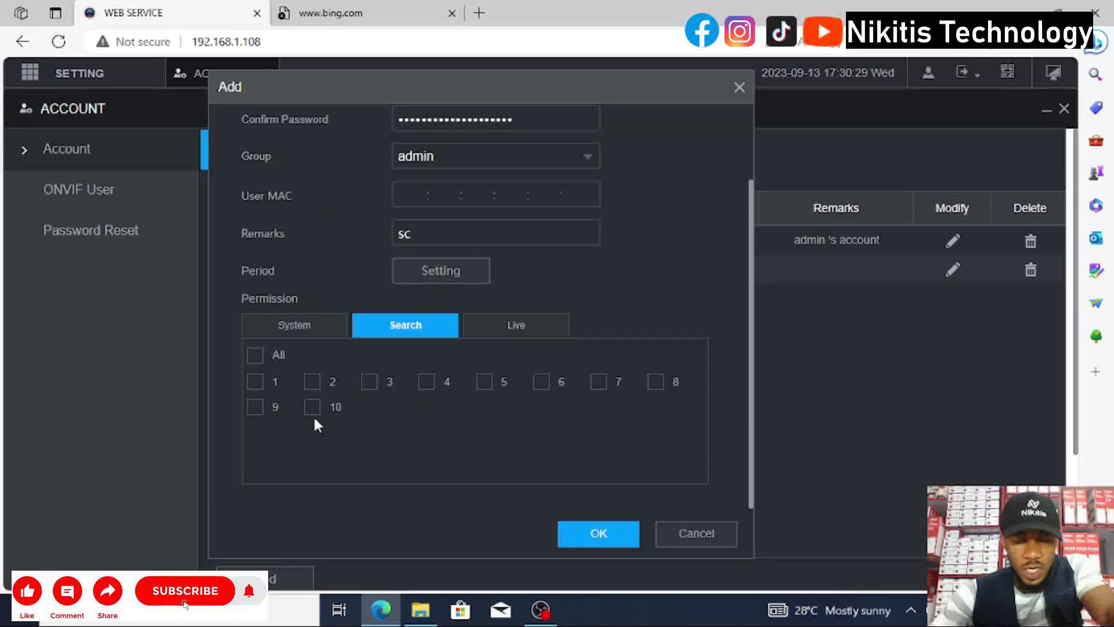
{"action": "left_click", "coordinate": [538, 331]}
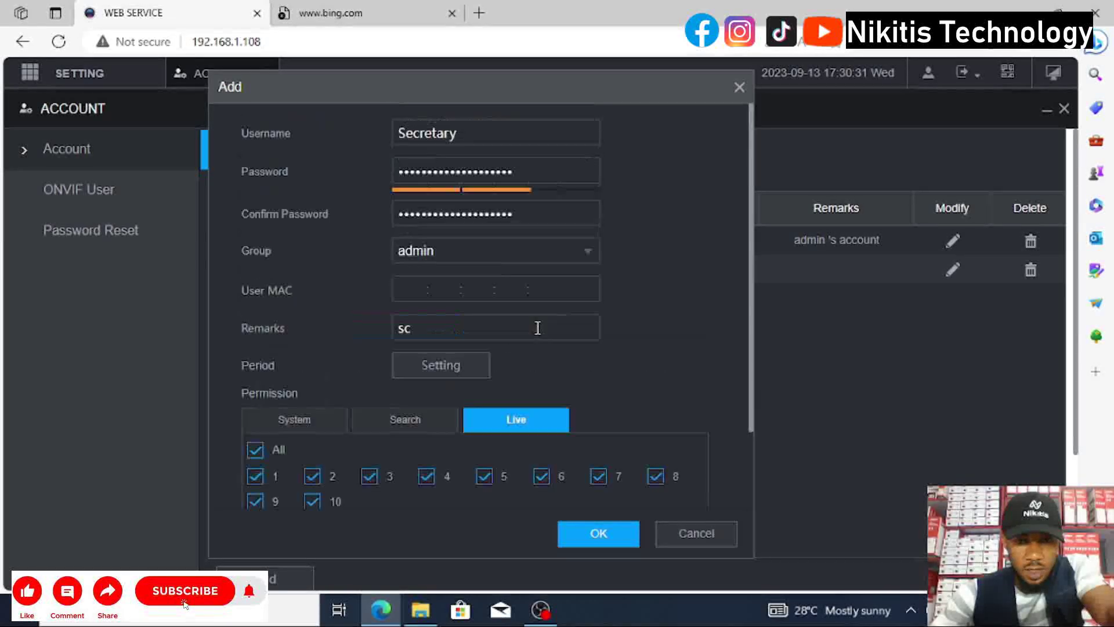
{"action": "scroll", "coordinate": [511, 386], "scroll_direction": "down", "scroll_amount": 2}
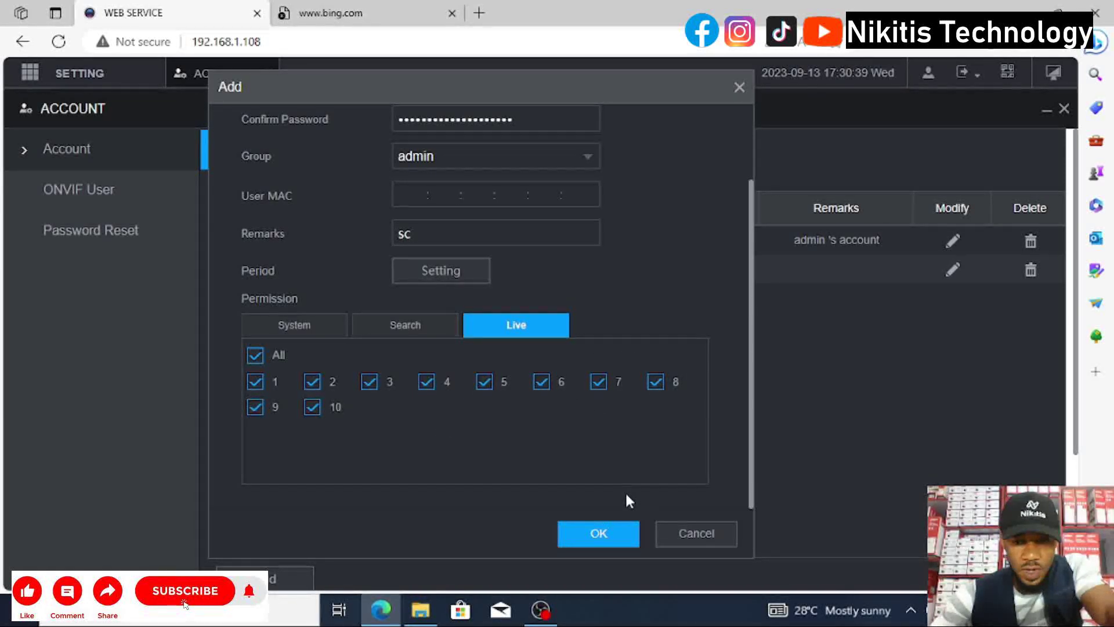
{"action": "left_click", "coordinate": [598, 534]}
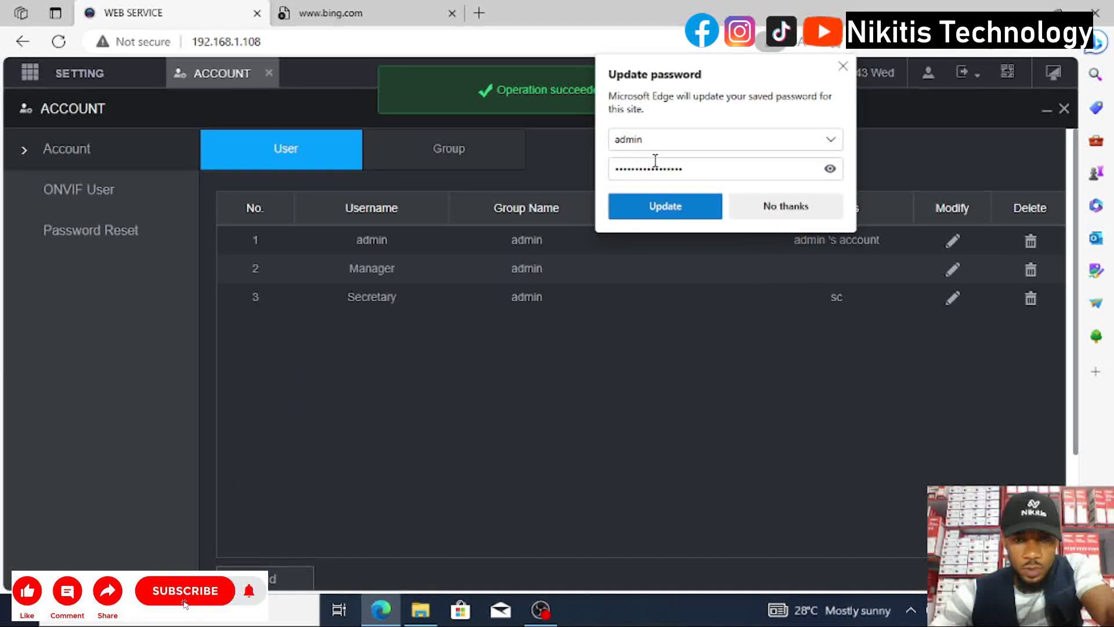
Decline Edge's offer to update the saved password.
{"action": "left_click", "coordinate": [766, 206]}
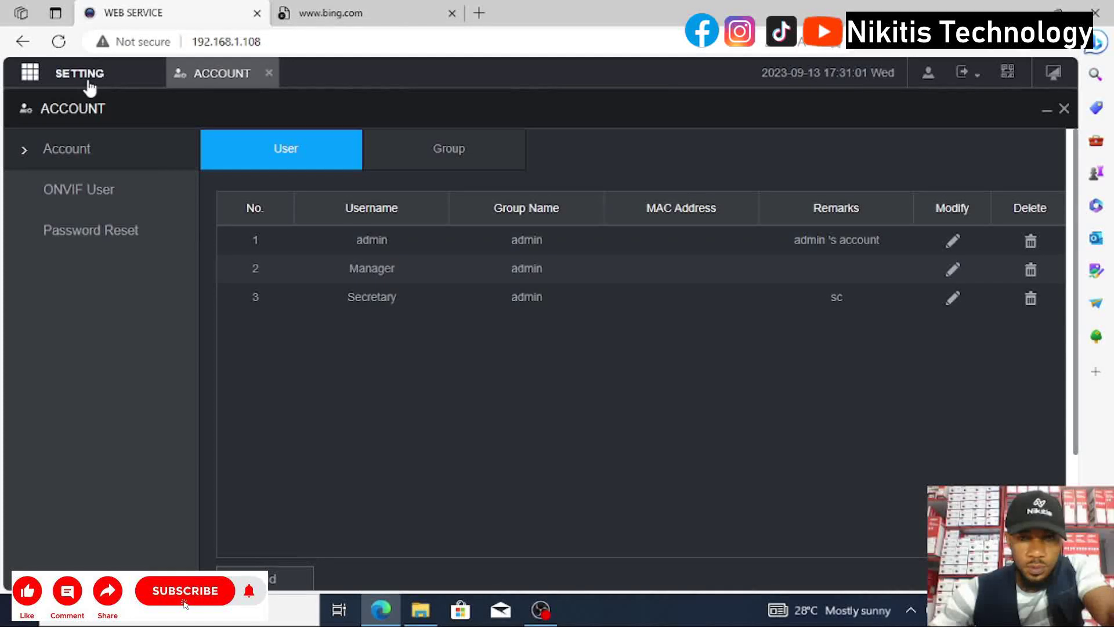
Open the live view and load Channel1, backyard, Channel3 and Channel4 into the four panes.
{"action": "left_click", "coordinate": [1051, 80]}
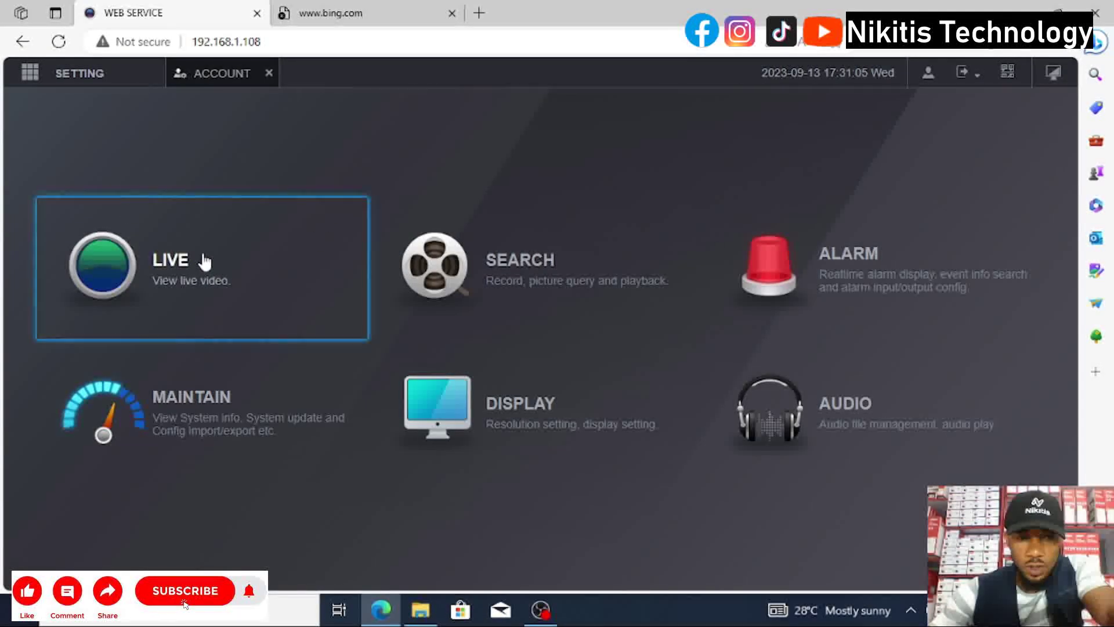
{"action": "left_click", "coordinate": [186, 278]}
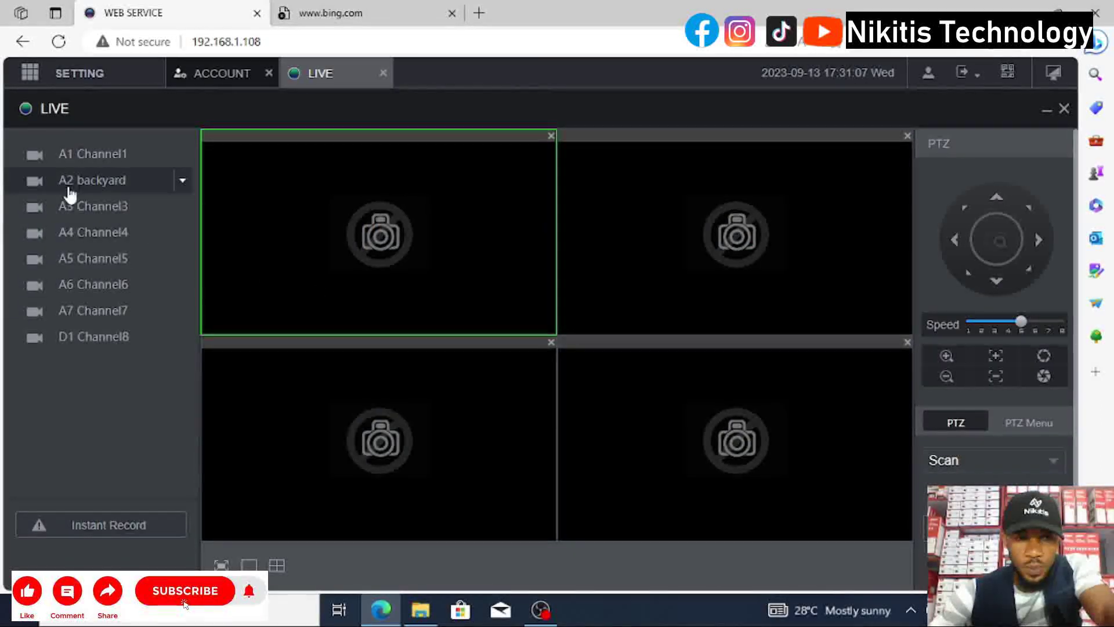
{"action": "double_click", "coordinate": [88, 165]}
{"action": "double_click", "coordinate": [88, 179]}
{"action": "double_click", "coordinate": [92, 206]}
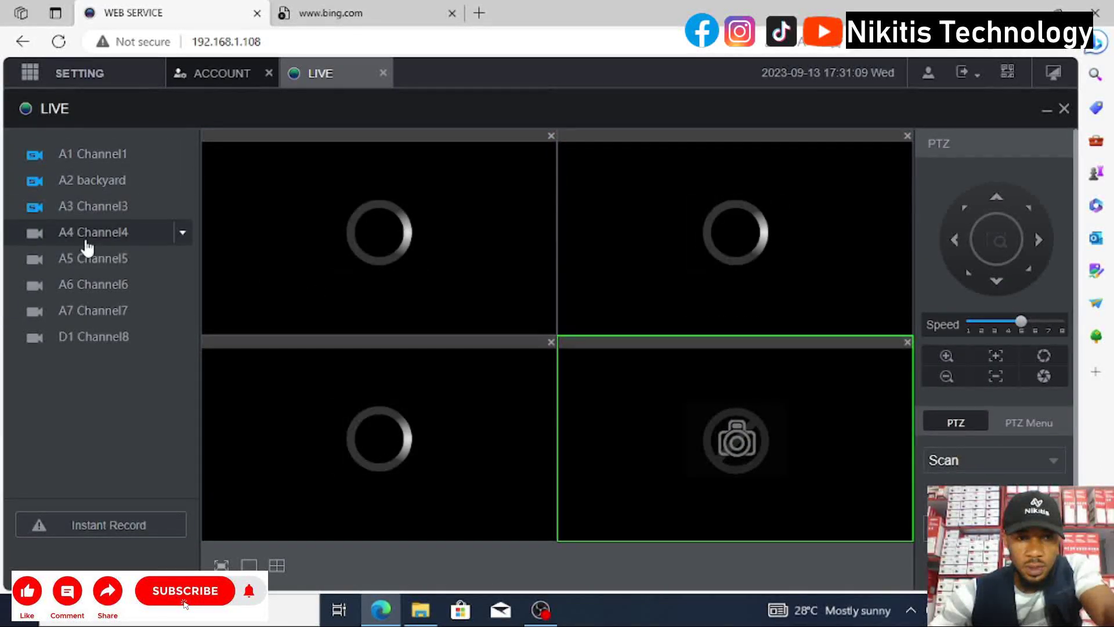
{"action": "double_click", "coordinate": [87, 232]}
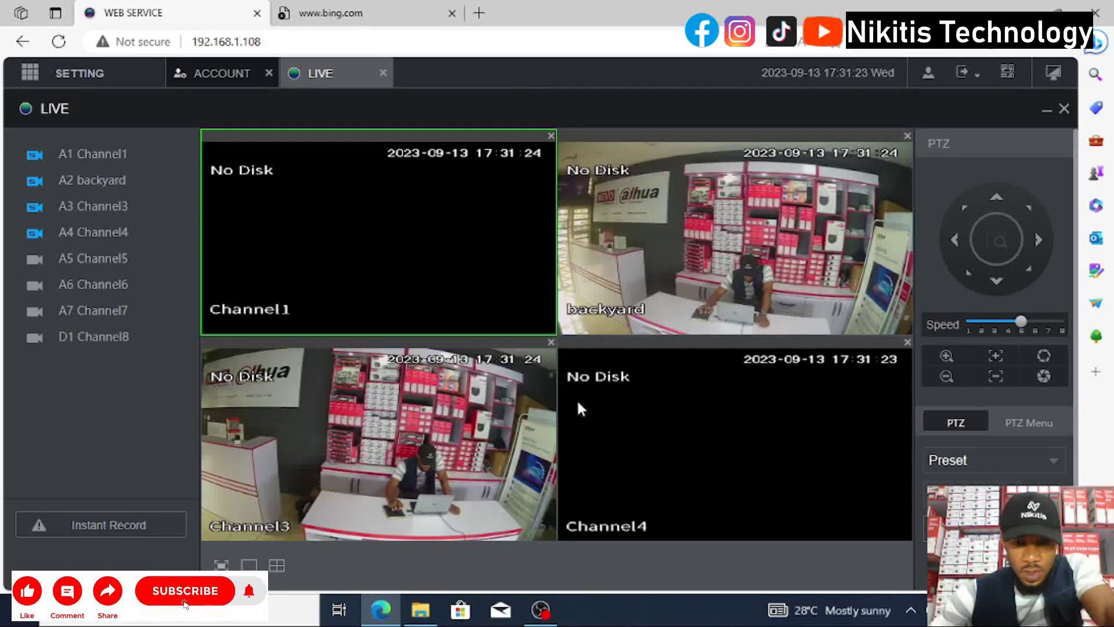
Swap pane feeds through Channel5, Channel6 and Channel7, ending with Channel7 and Channel5 shown.
{"action": "left_click", "coordinate": [79, 261]}
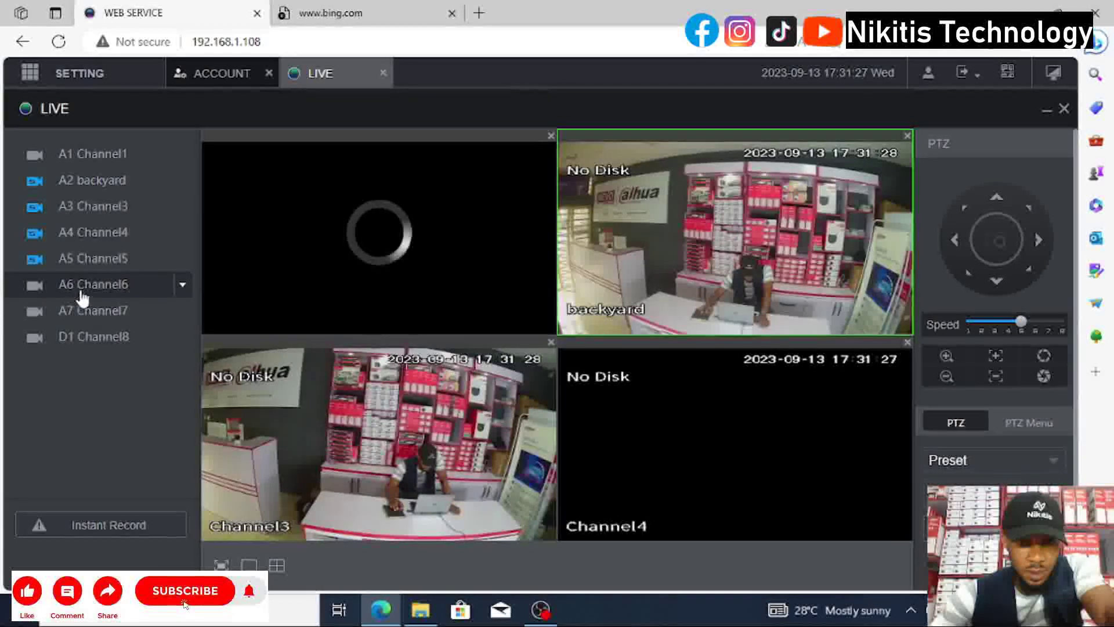
{"action": "left_click", "coordinate": [669, 432]}
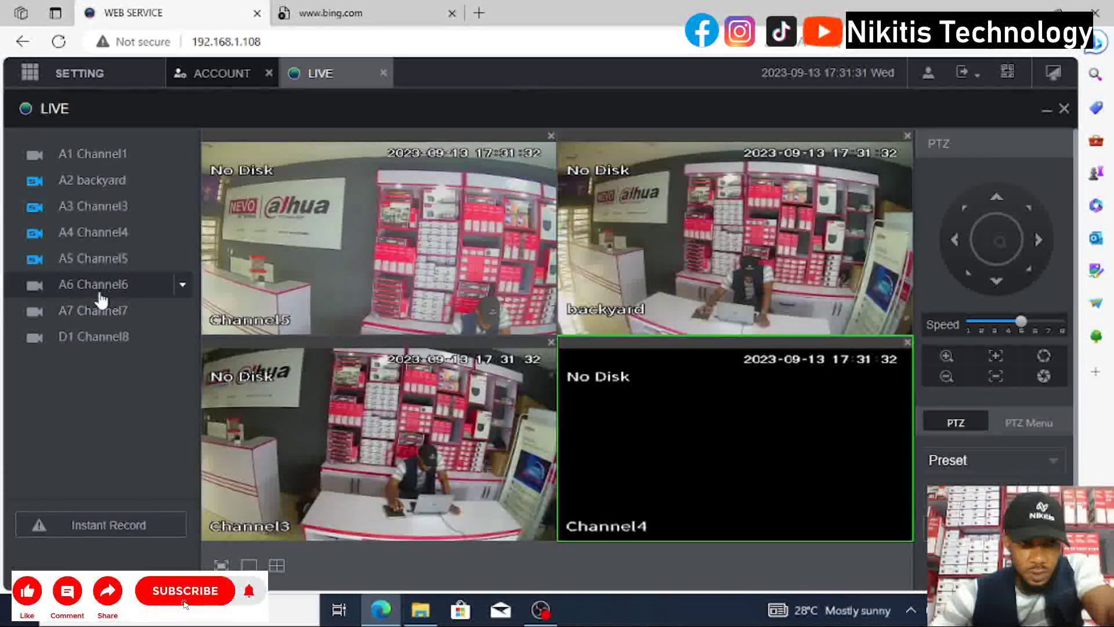
{"action": "left_click", "coordinate": [100, 293]}
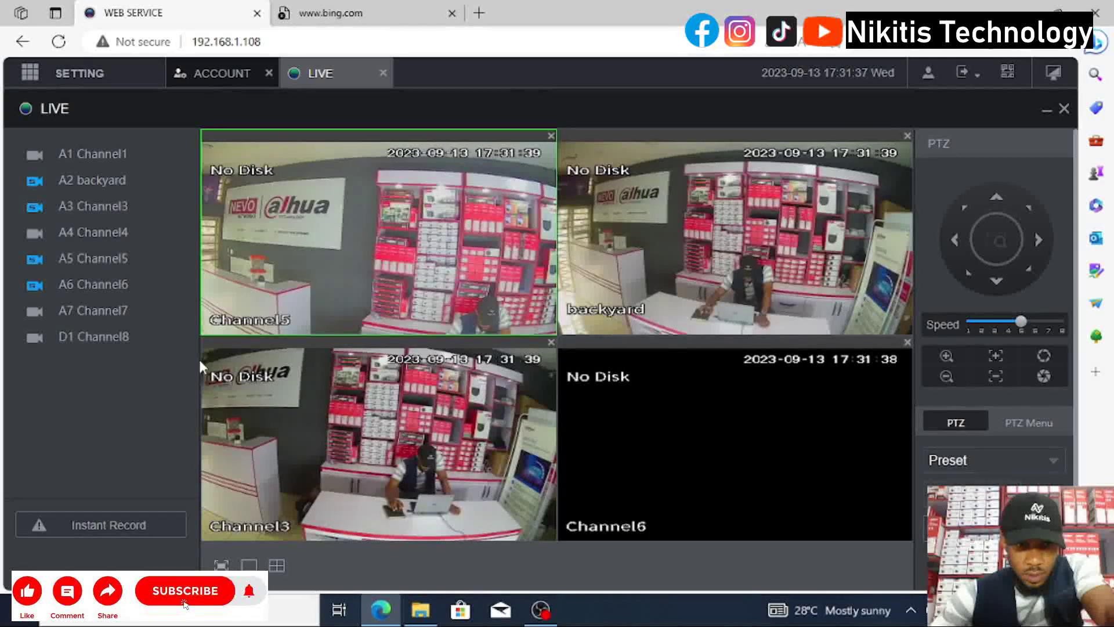
{"action": "left_click", "coordinate": [92, 310]}
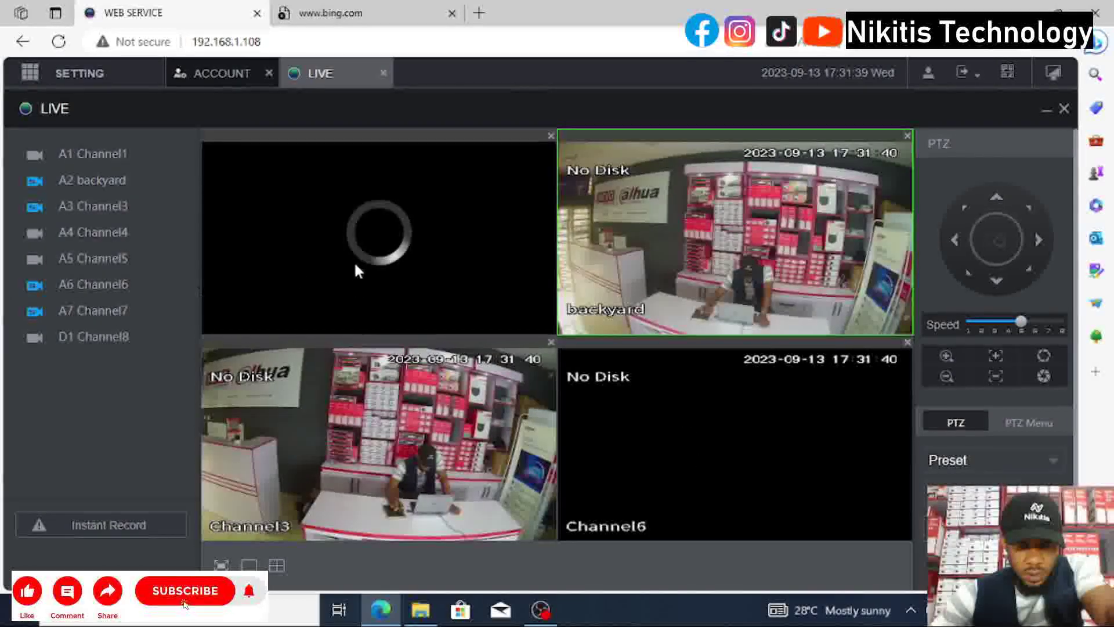
{"action": "left_click", "coordinate": [110, 260]}
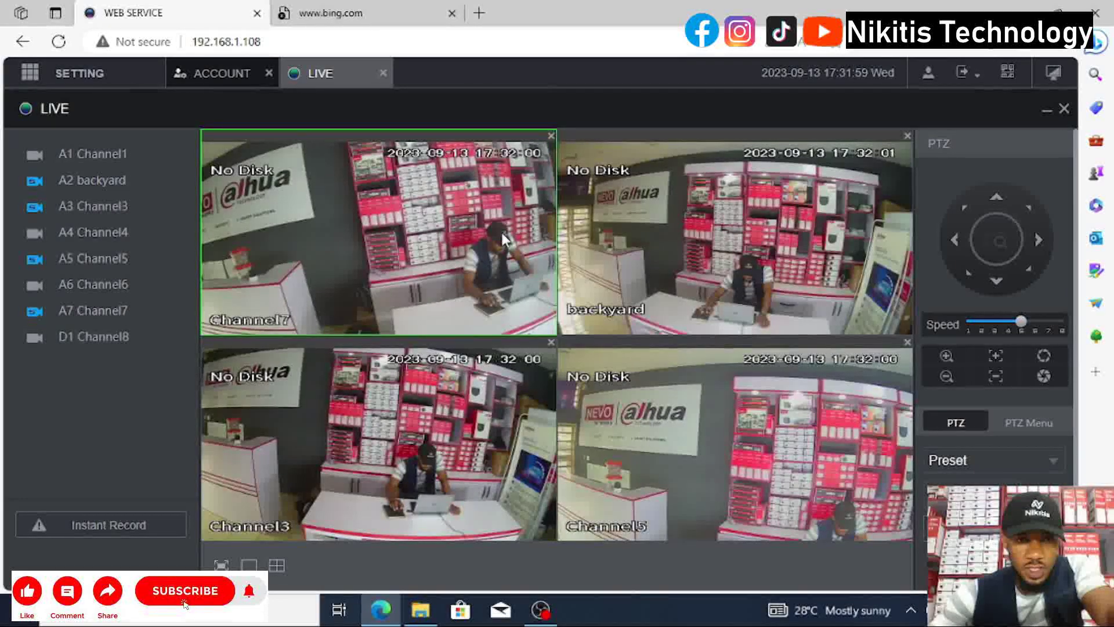
{"action": "left_click", "coordinate": [977, 77]}
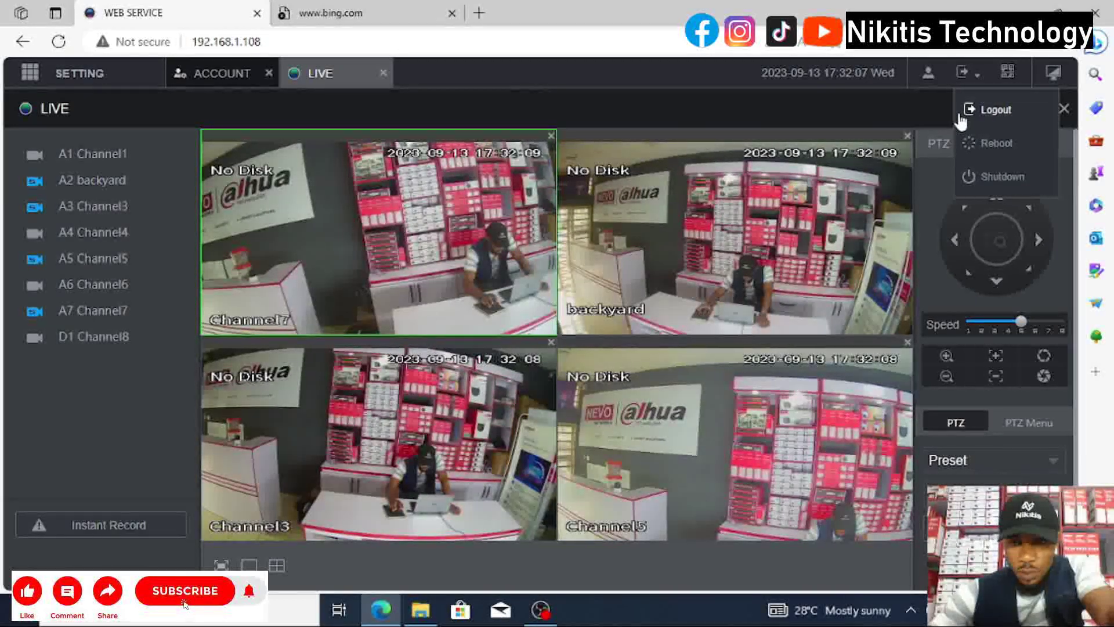
View the Storage settings' Basic page and FTP page, then go back to the main menu.
{"action": "left_click", "coordinate": [81, 74]}
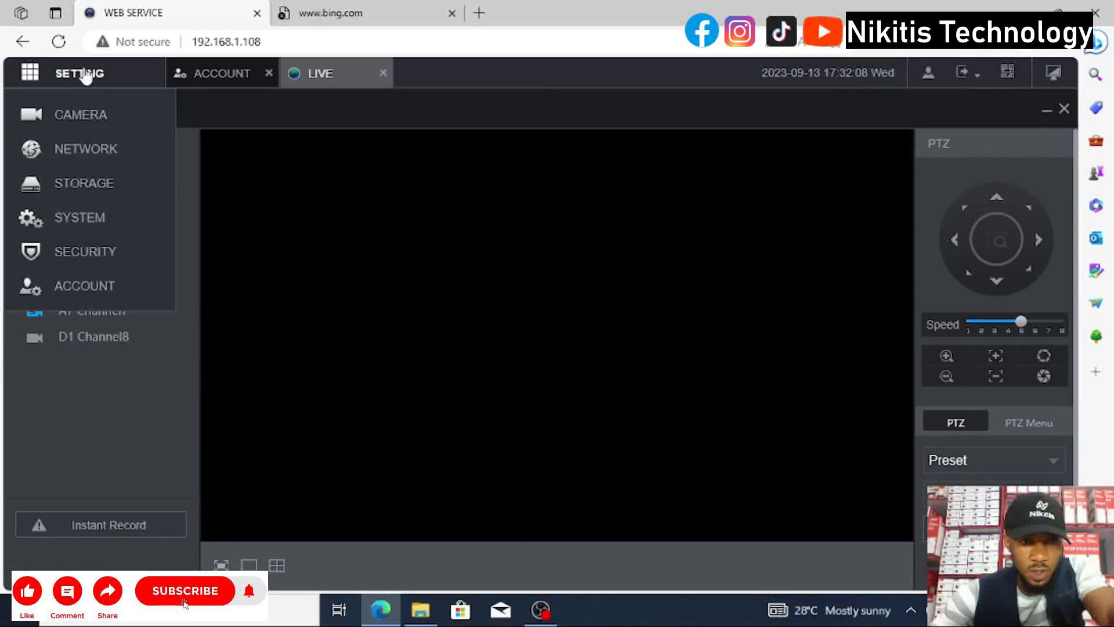
{"action": "left_click", "coordinate": [84, 184]}
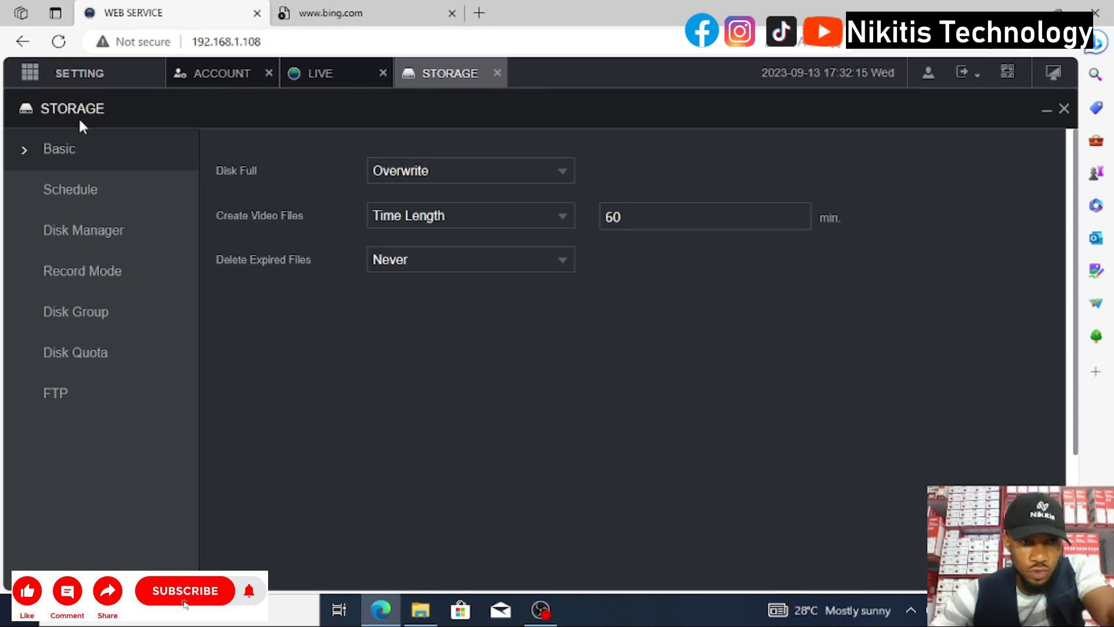
{"action": "left_click", "coordinate": [80, 76]}
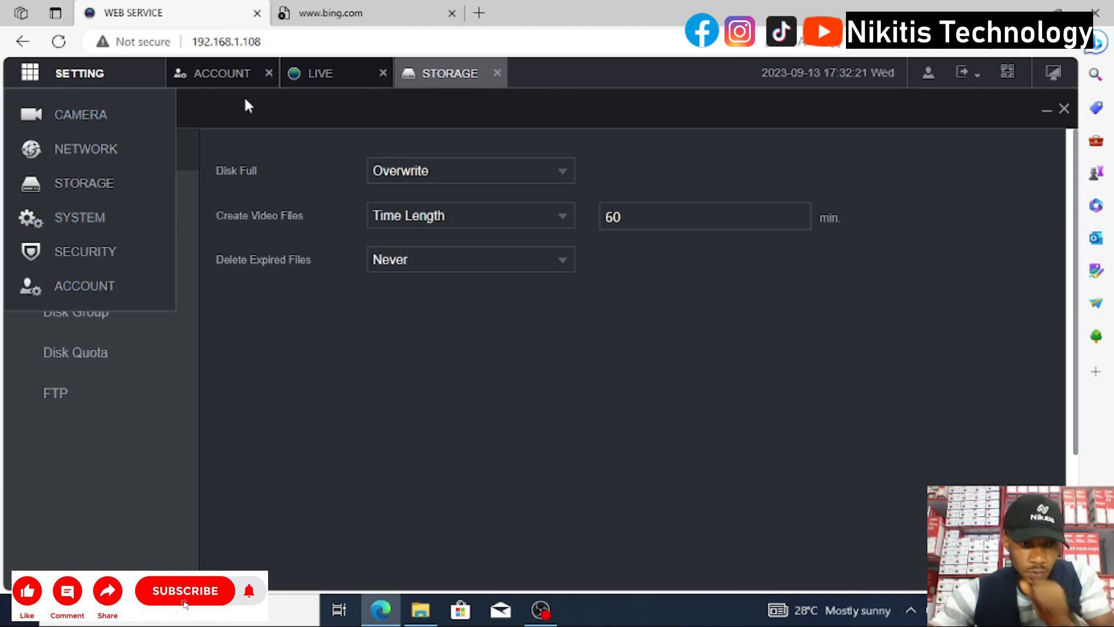
{"action": "left_click", "coordinate": [118, 383]}
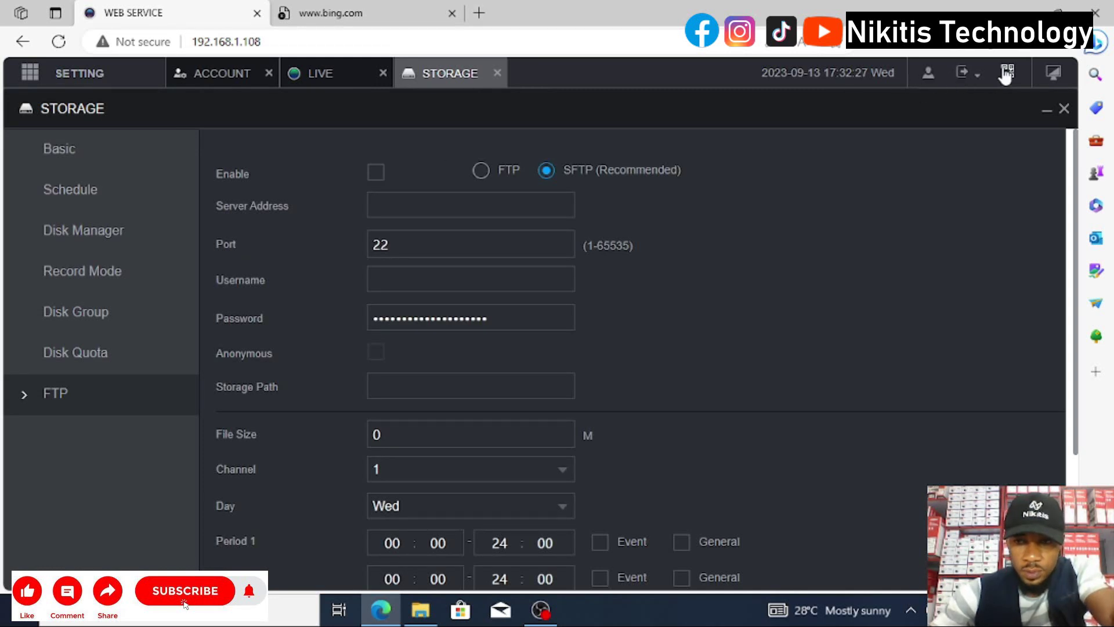
{"action": "left_click", "coordinate": [1053, 75]}
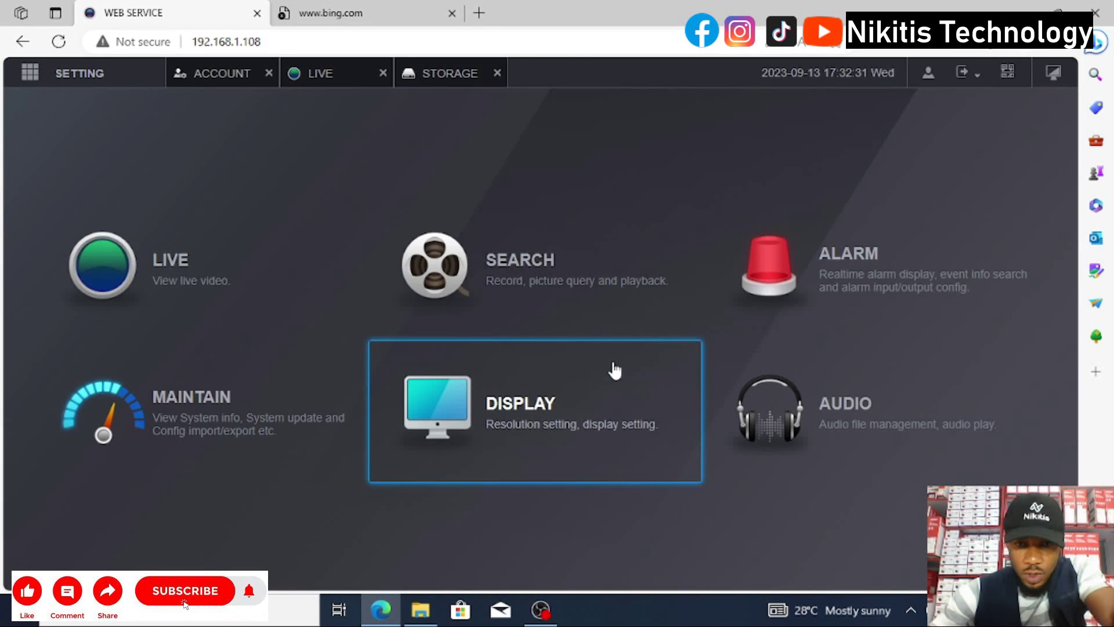
Open the recording Search page, then log out of the admin session and confirm.
{"action": "left_click", "coordinate": [413, 289]}
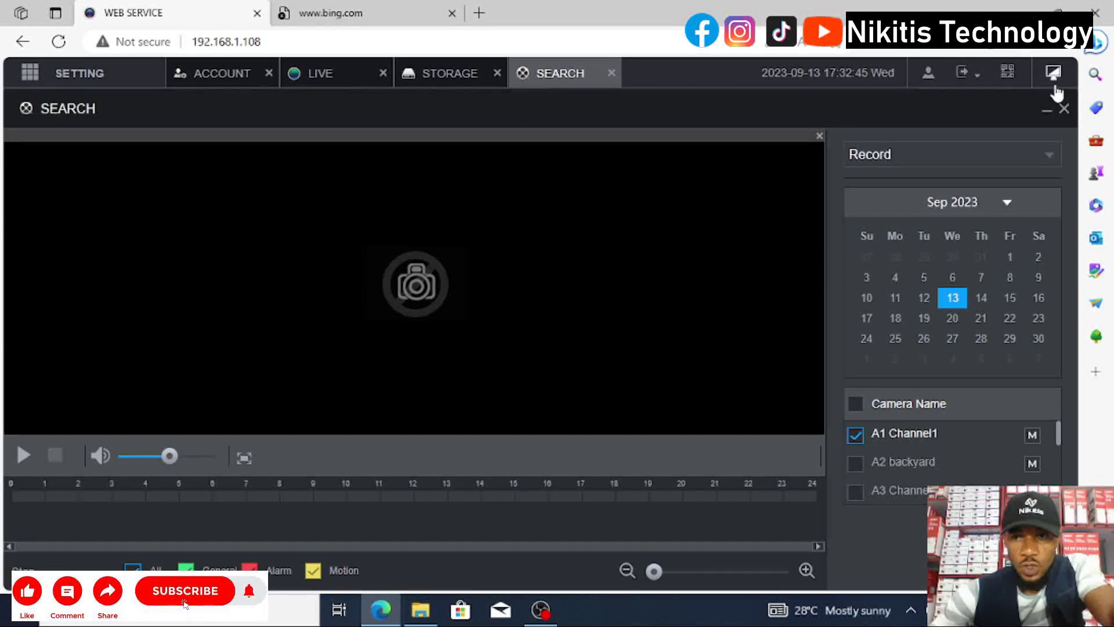
{"action": "left_click", "coordinate": [979, 81]}
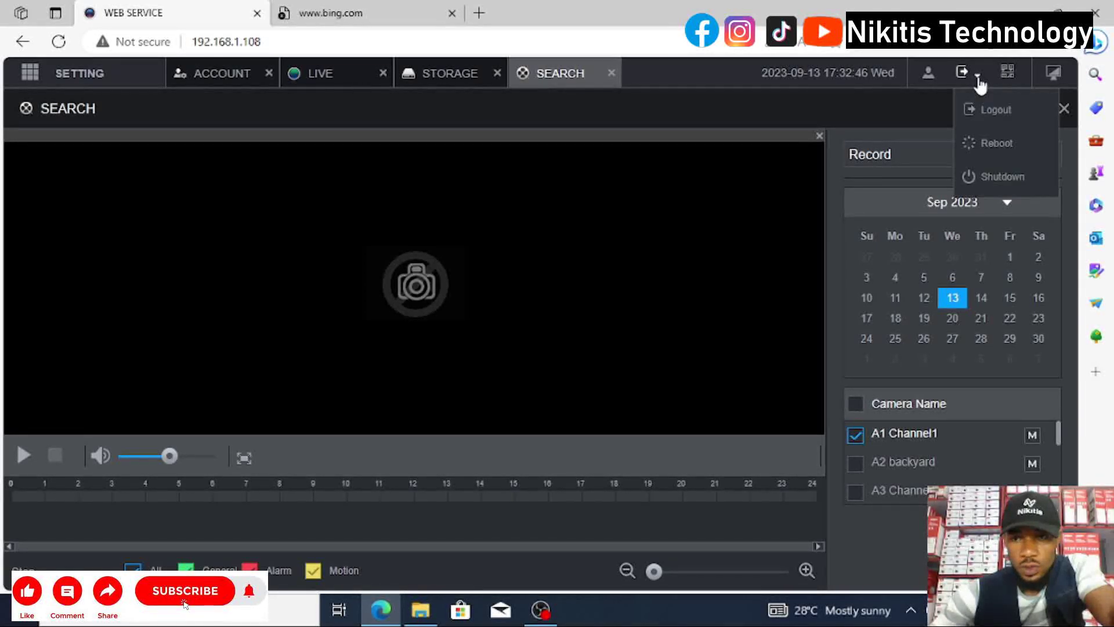
{"action": "left_click", "coordinate": [992, 116]}
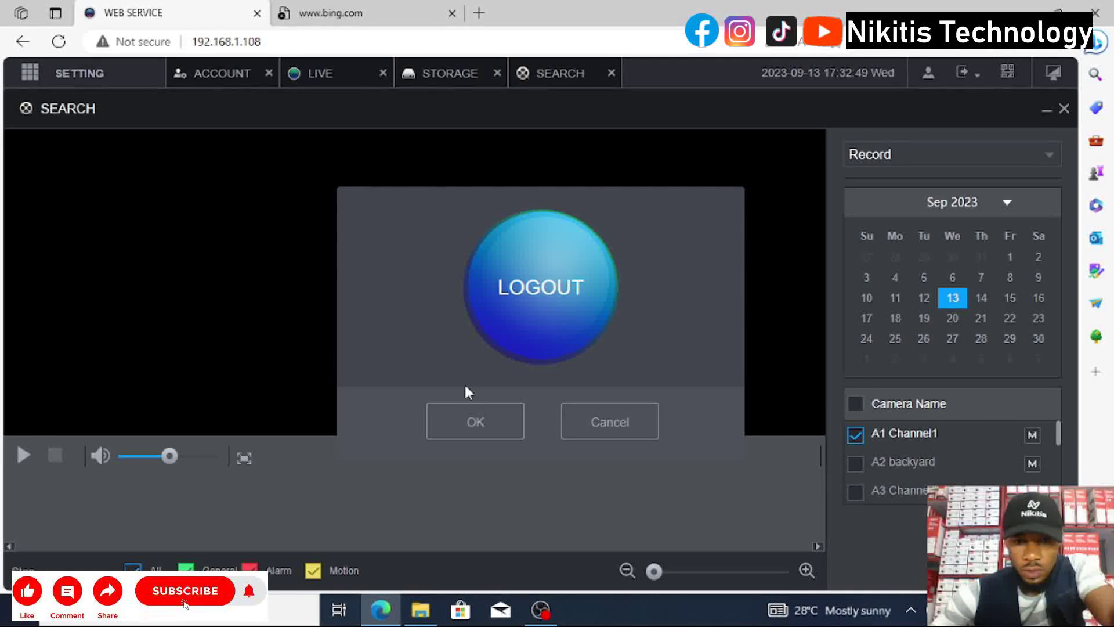
{"action": "left_click", "coordinate": [466, 419]}
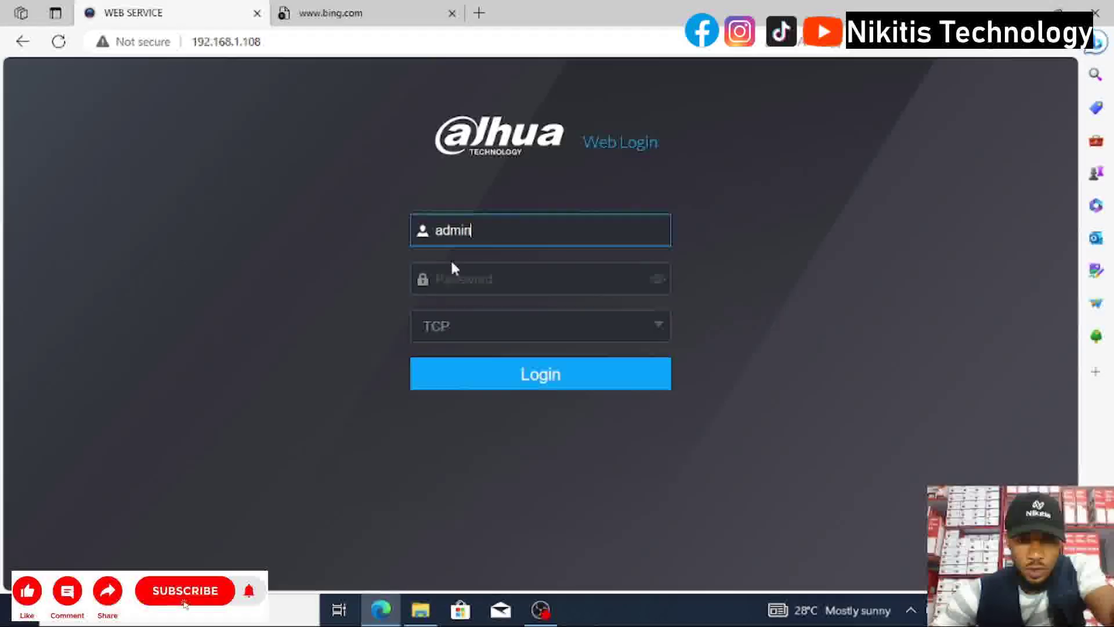
Sign in with username Secretary and the account's password.
{"action": "left_click", "coordinate": [500, 230]}
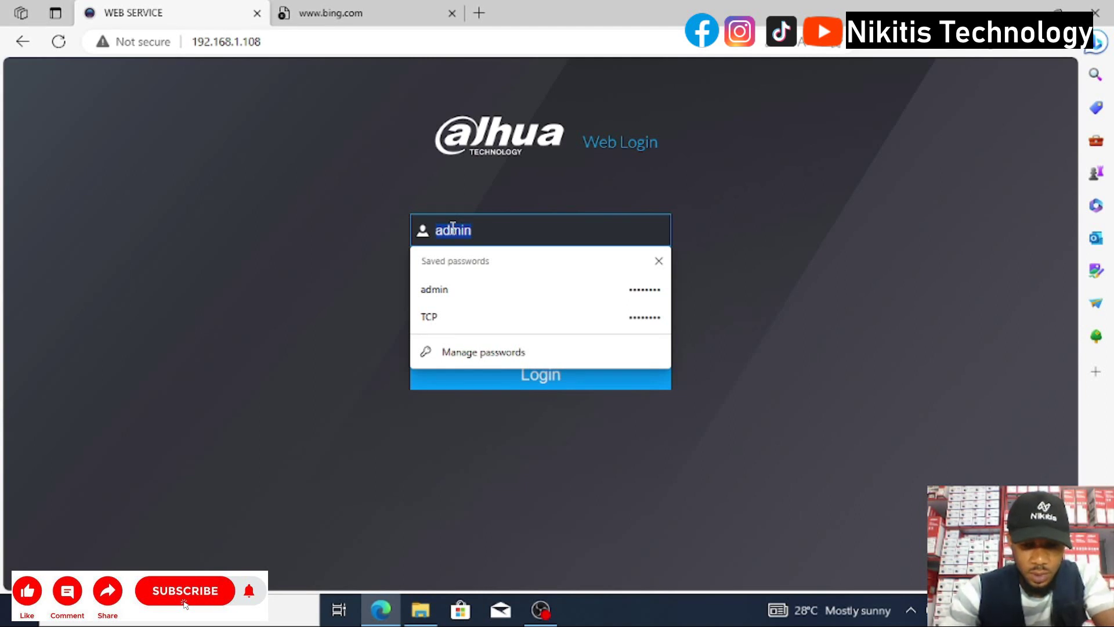
{"action": "type", "text": "Se"}
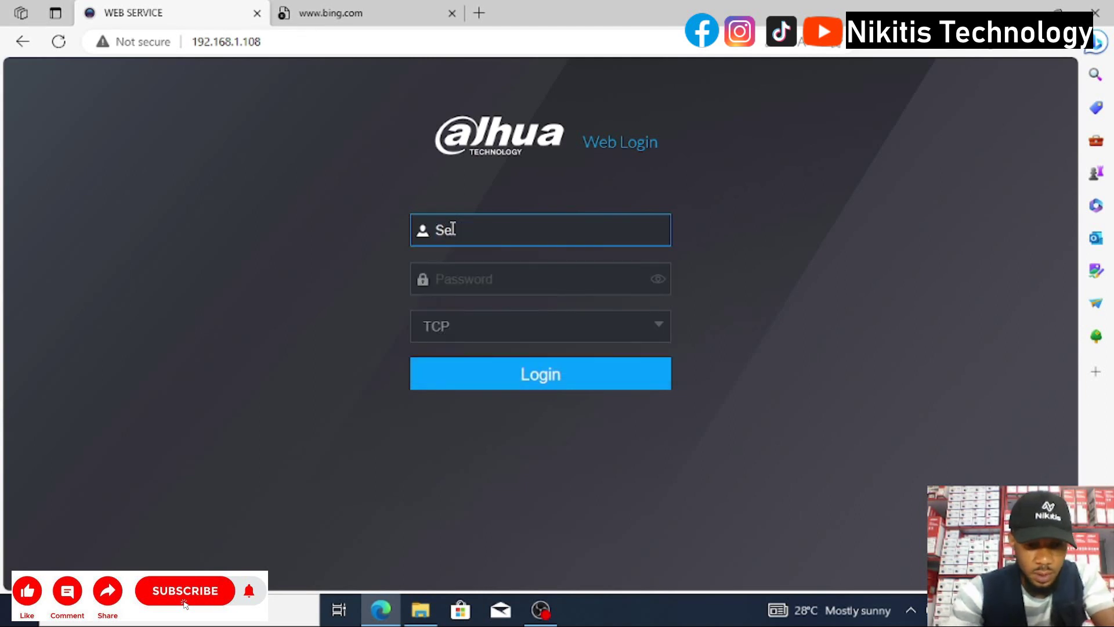
{"action": "type", "text": "cretary"}
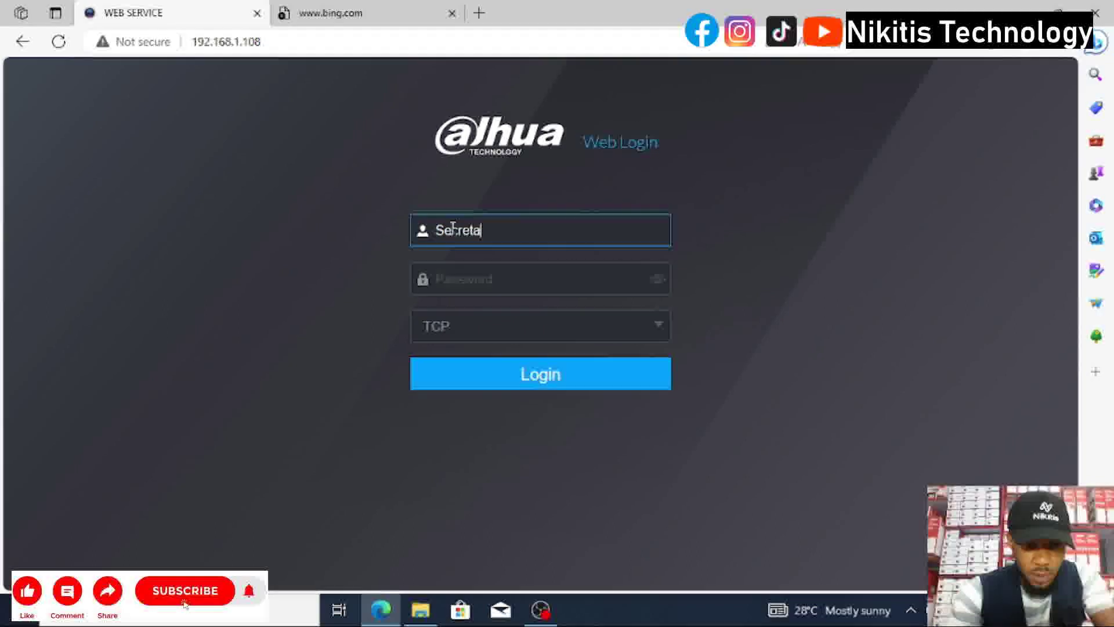
{"action": "left_click", "coordinate": [464, 277]}
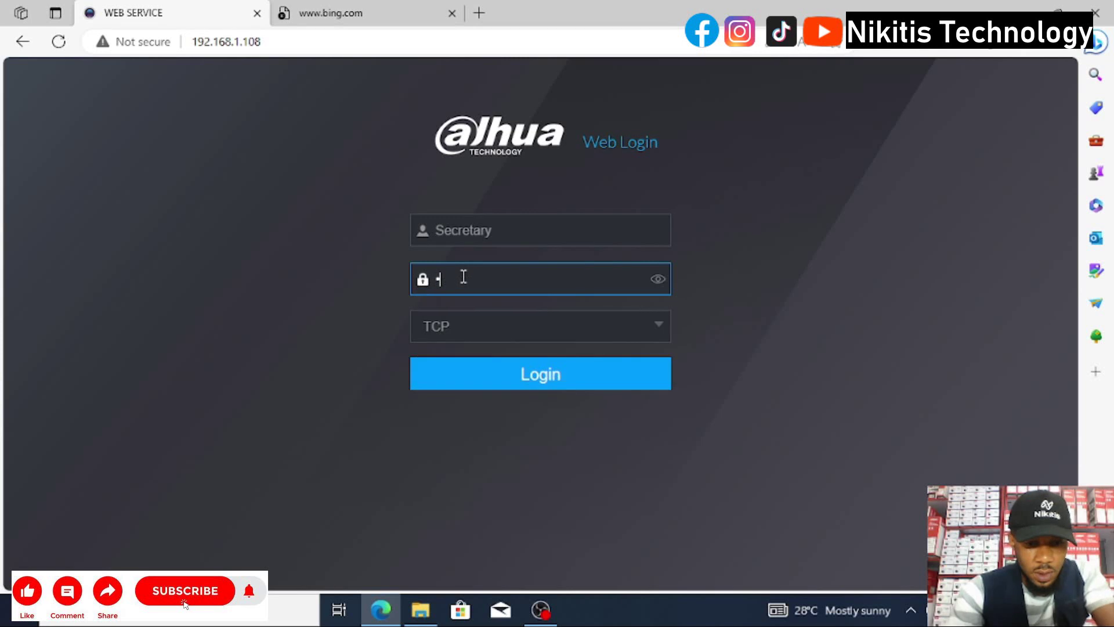
{"action": "type", "text": "••••••••"}
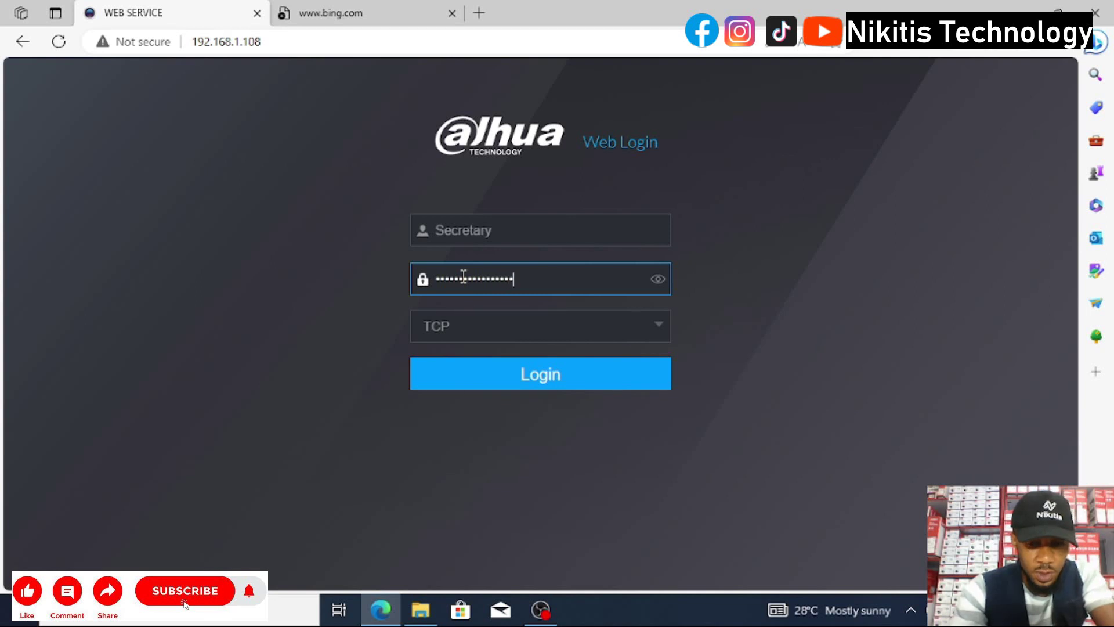
{"action": "left_click", "coordinate": [486, 376]}
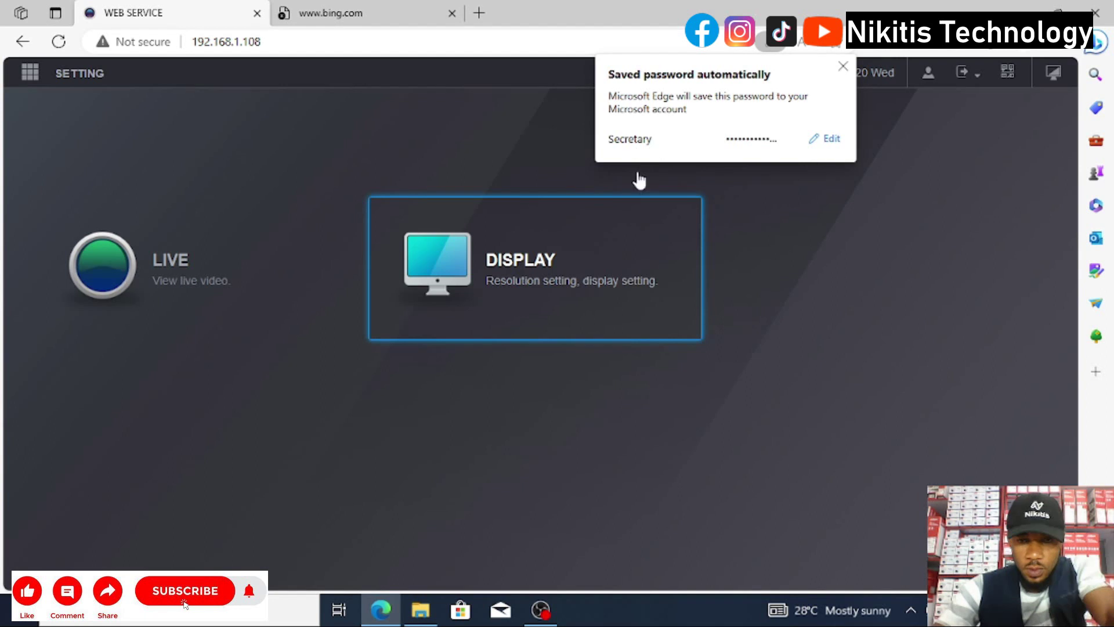
As Secretary, load Channel1, Channel7, Channel5 and backyard into live panes and check the Settings menu.
{"action": "left_click", "coordinate": [844, 66]}
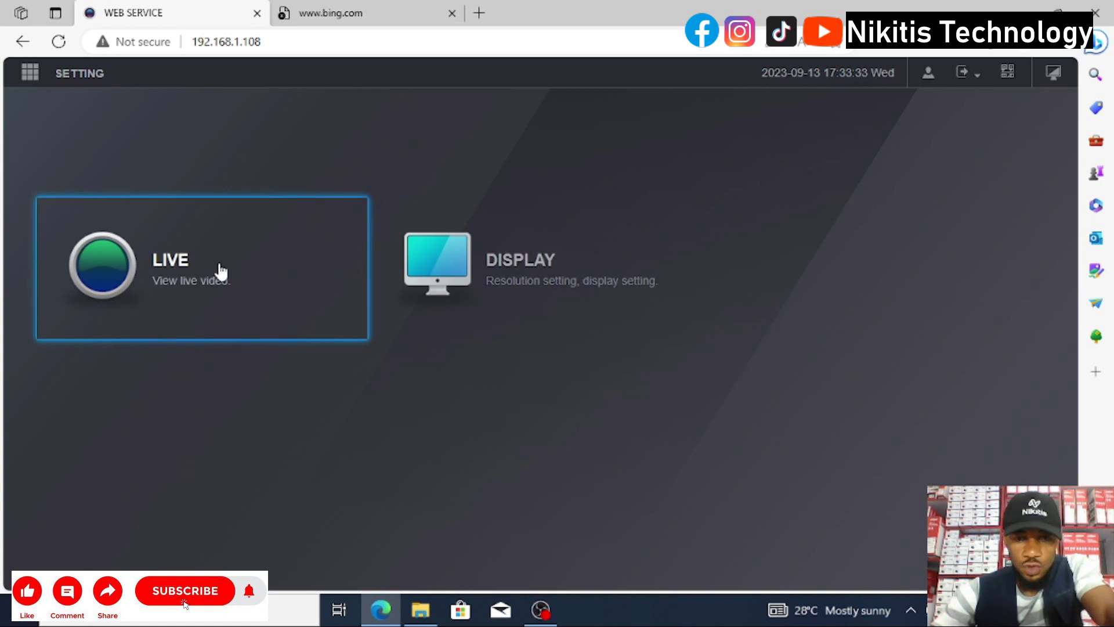
{"action": "left_click", "coordinate": [194, 283]}
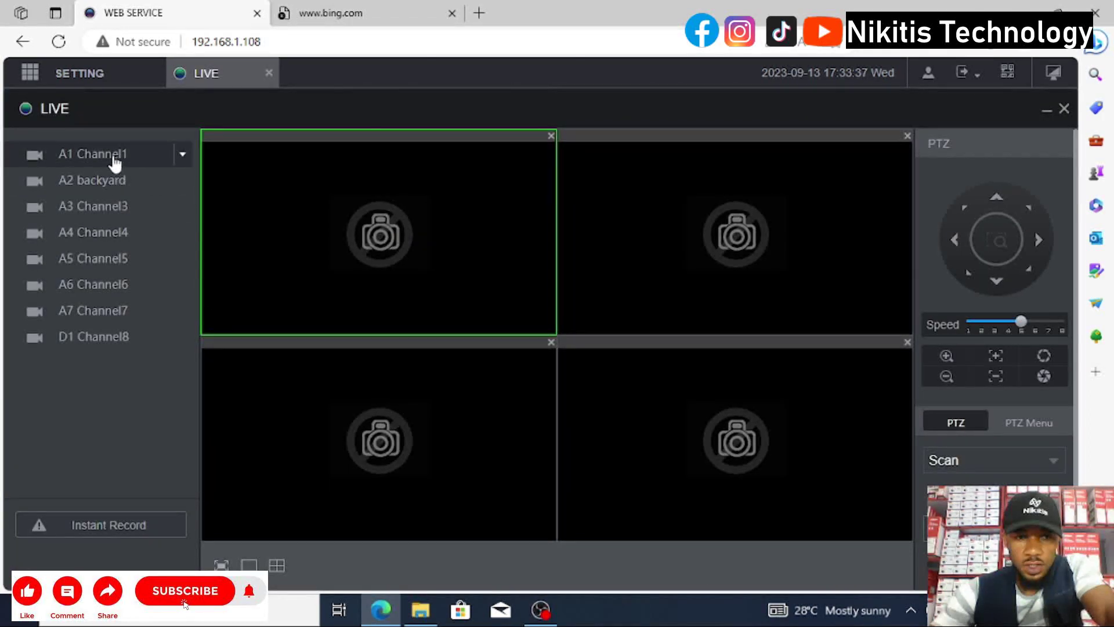
{"action": "left_click", "coordinate": [112, 158]}
{"action": "left_click", "coordinate": [110, 308]}
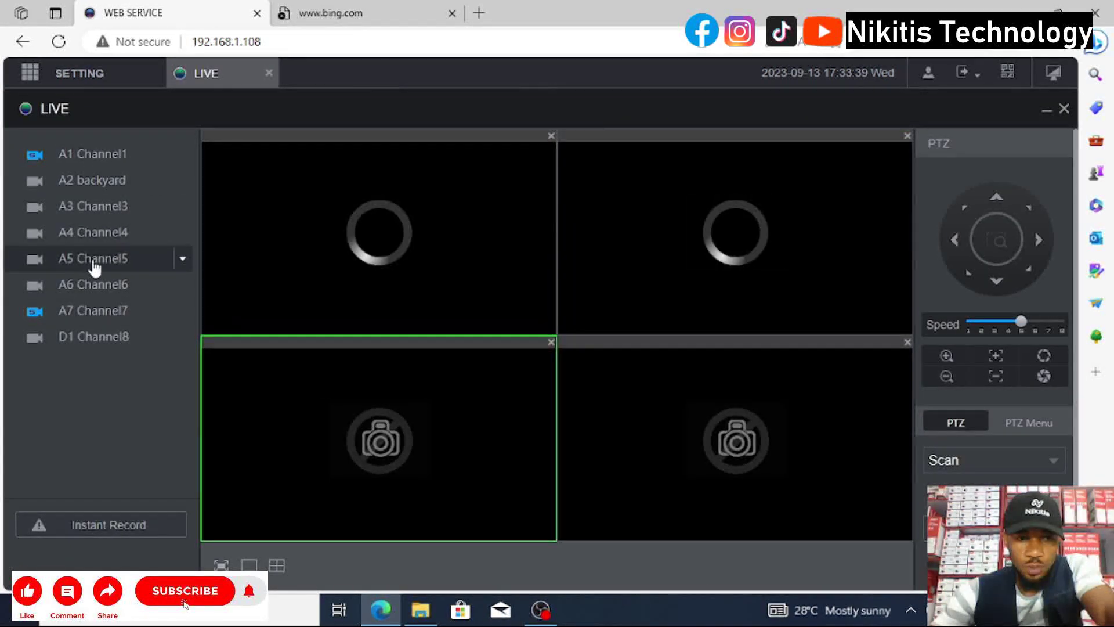
{"action": "left_click", "coordinate": [94, 260]}
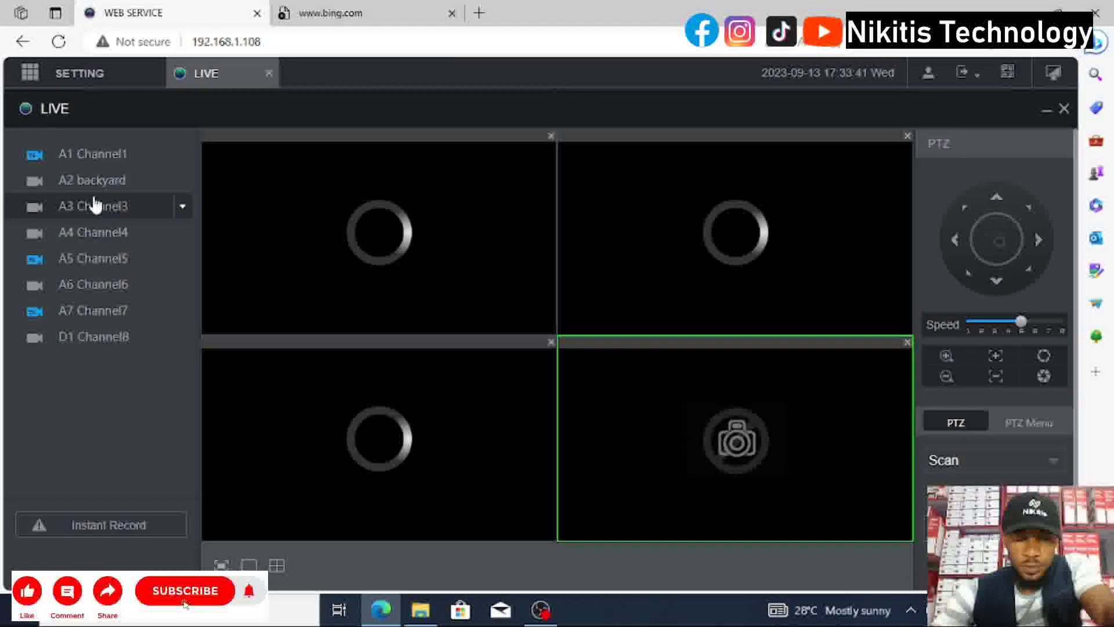
{"action": "left_click", "coordinate": [60, 79]}
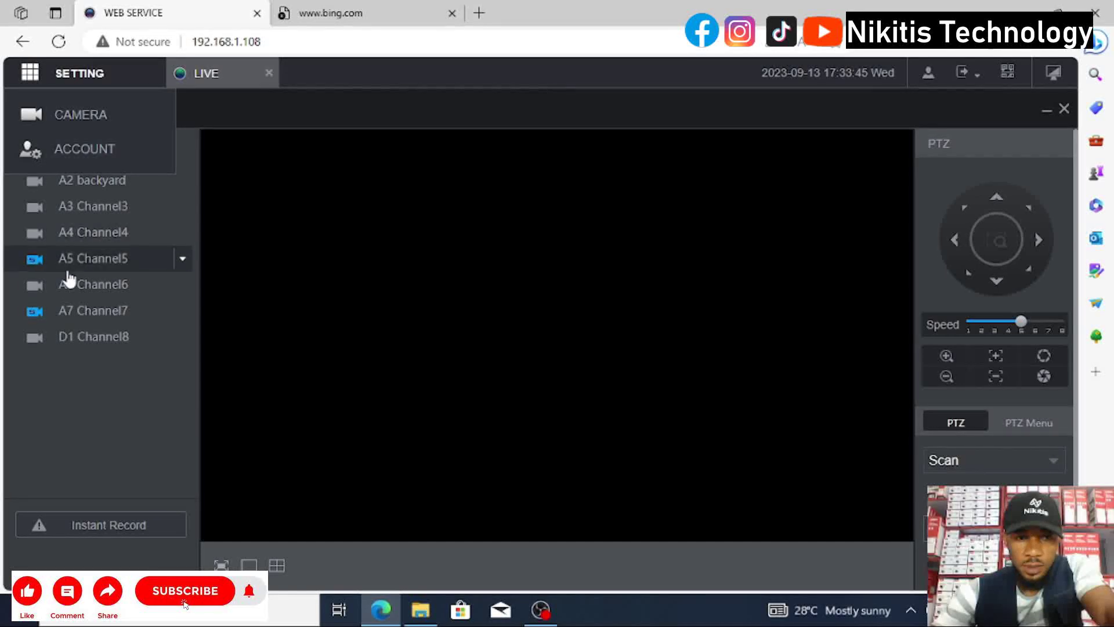
{"action": "left_click", "coordinate": [88, 258]}
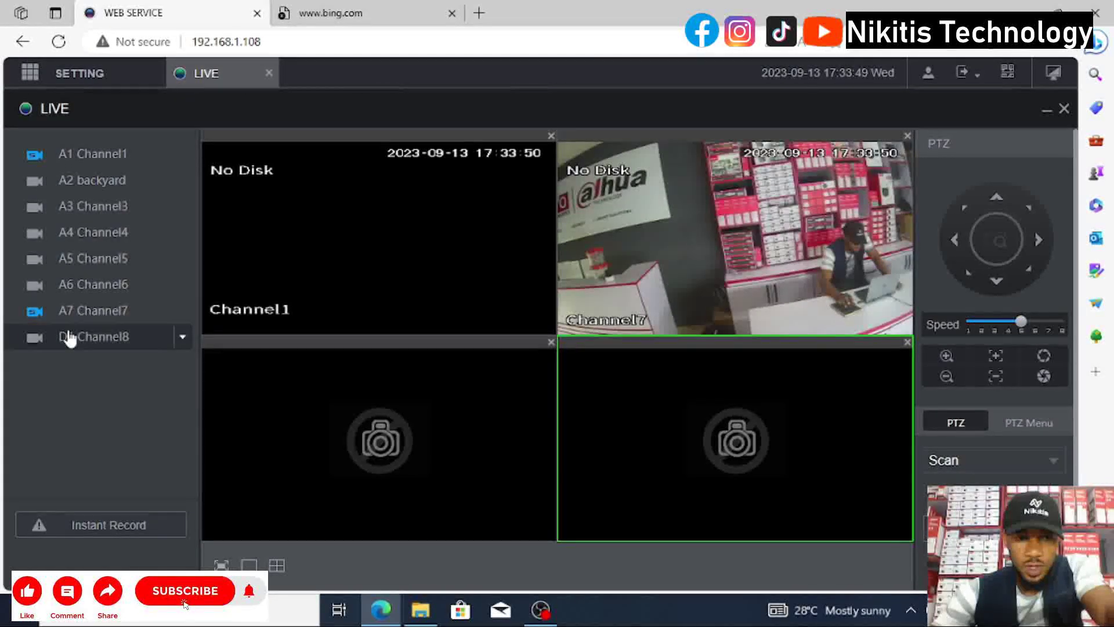
{"action": "left_click", "coordinate": [92, 180]}
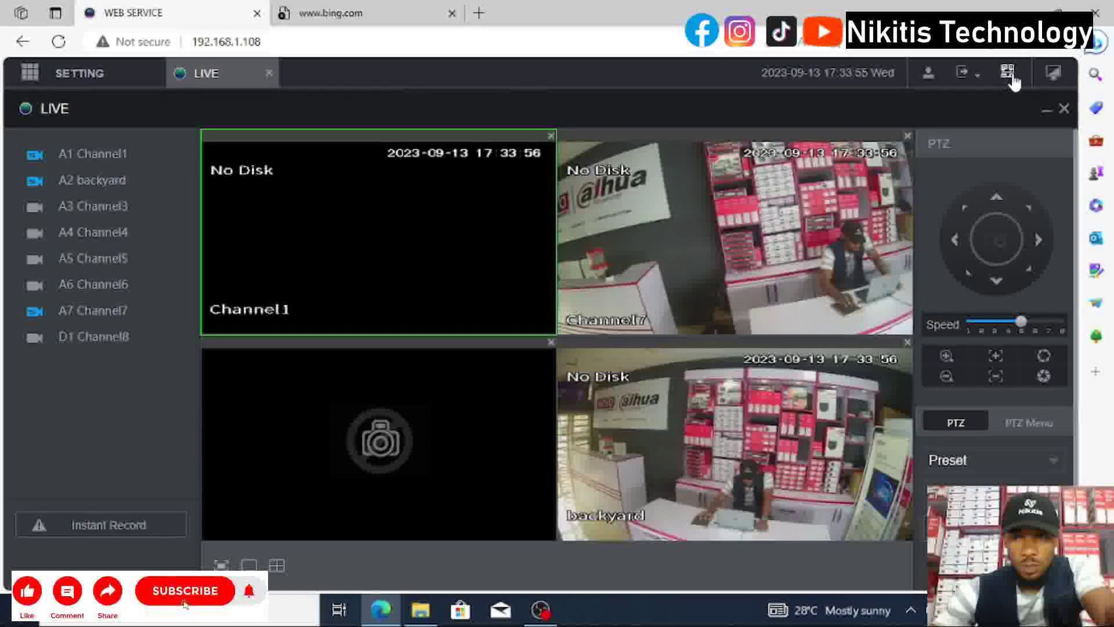
{"action": "left_click", "coordinate": [1054, 73]}
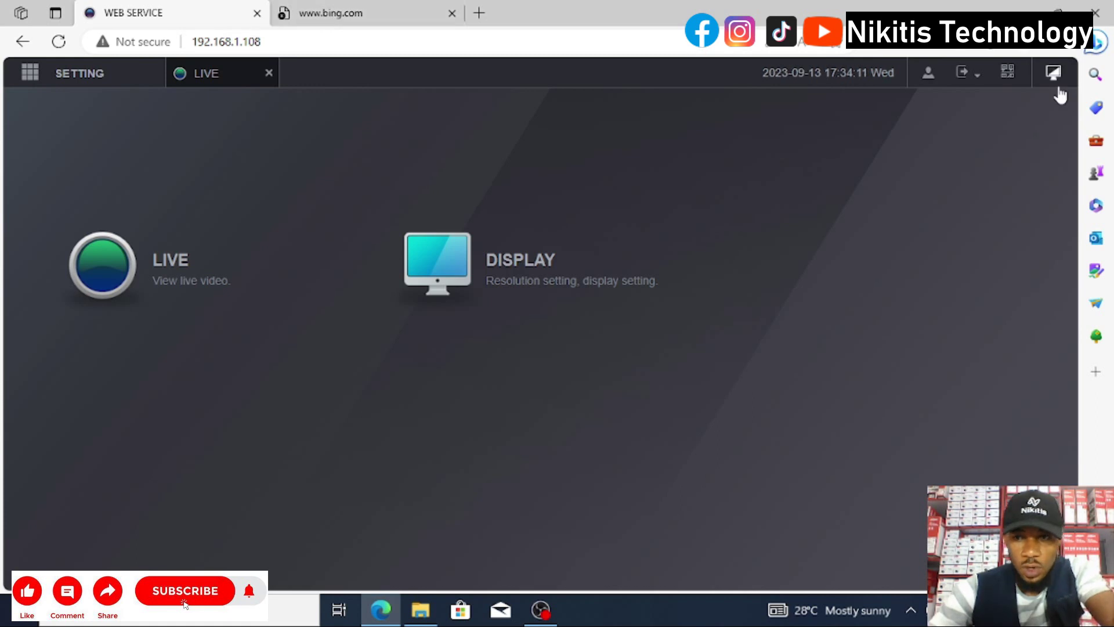
Log out of Secretary and sign in as Manager with its password.
{"action": "mouse_move", "coordinate": [984, 89]}
{"action": "left_click", "coordinate": [987, 108]}
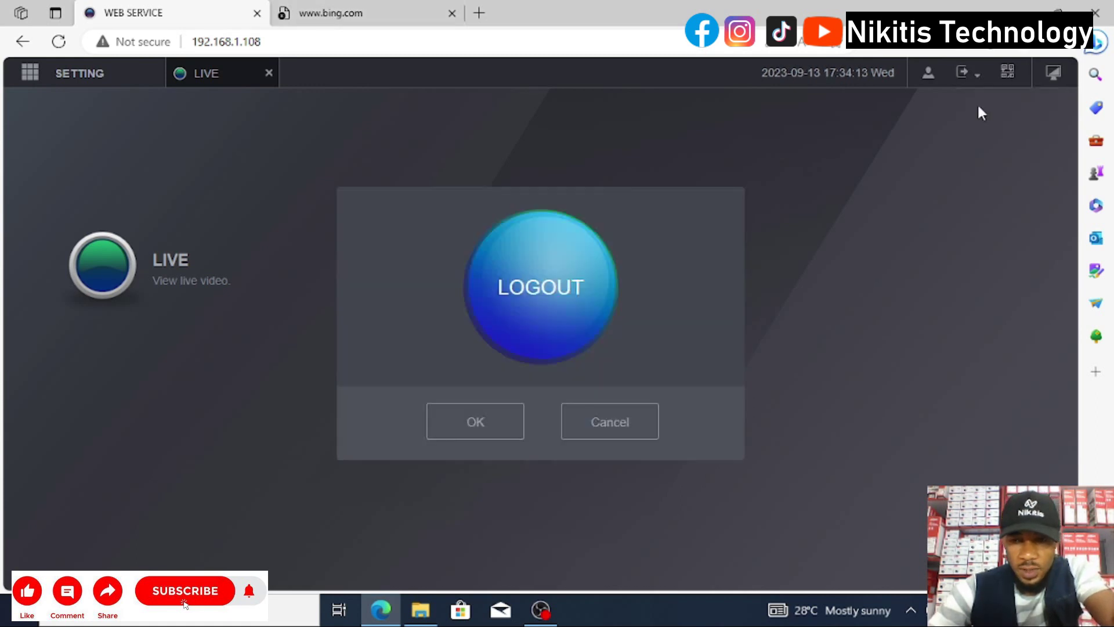
{"action": "left_click", "coordinate": [483, 431]}
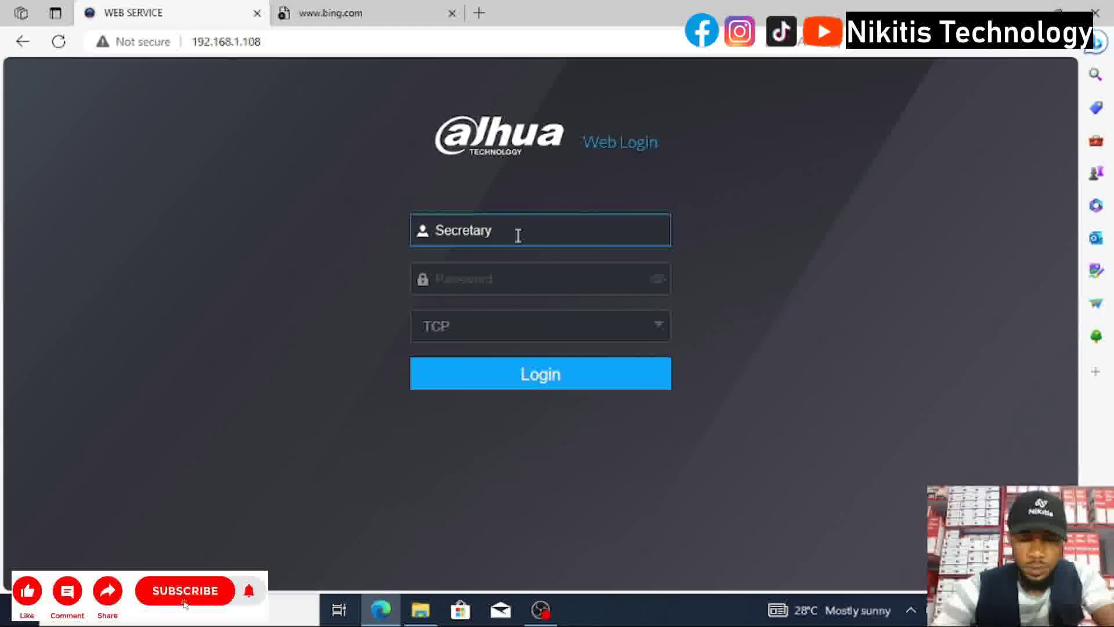
{"action": "key", "text": "BackSpace"}
{"action": "key", "text": "BackSpace"}
{"action": "key", "text": "BackSpace"}
{"action": "key", "text": "BackSpace"}
{"action": "key", "text": "BackSpace"}
{"action": "key", "text": "BackSpace"}
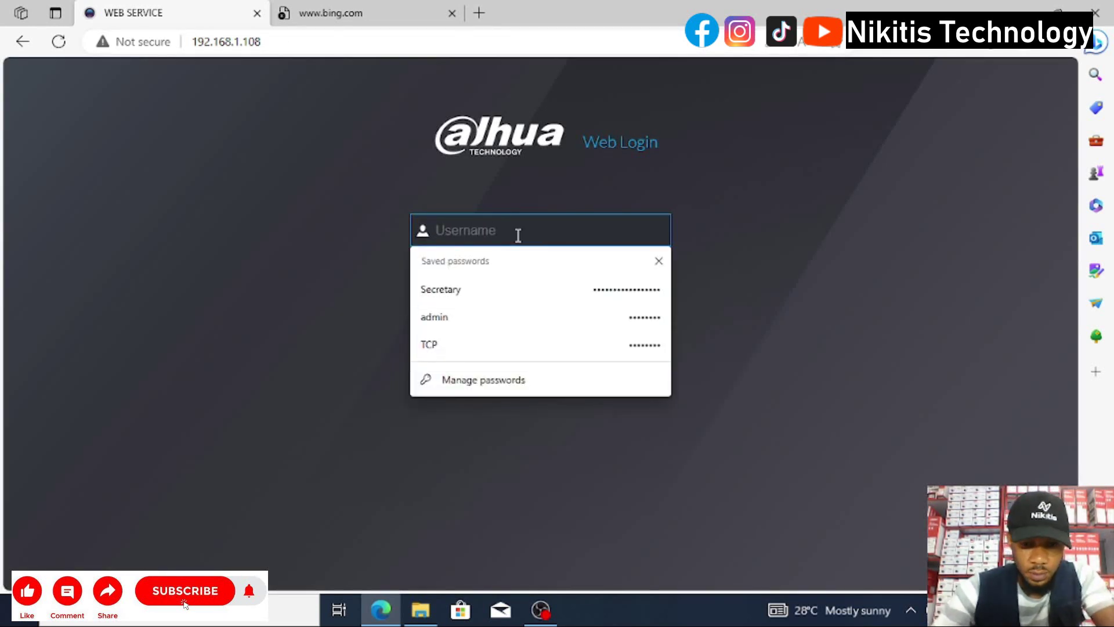
{"action": "type", "text": "Mana"}
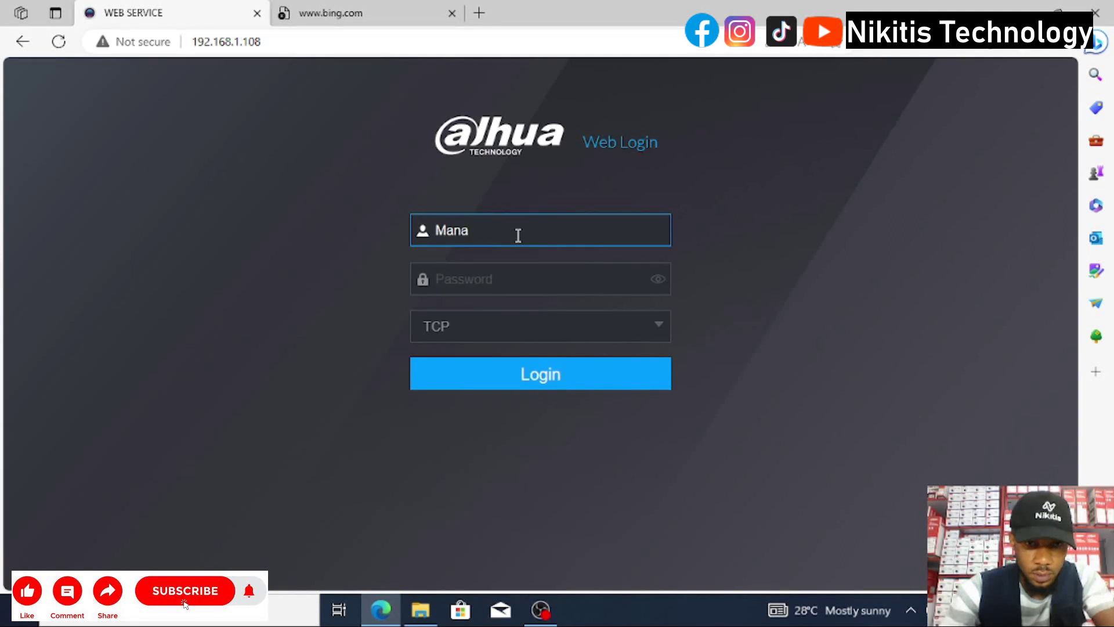
{"action": "type", "text": "ger"}
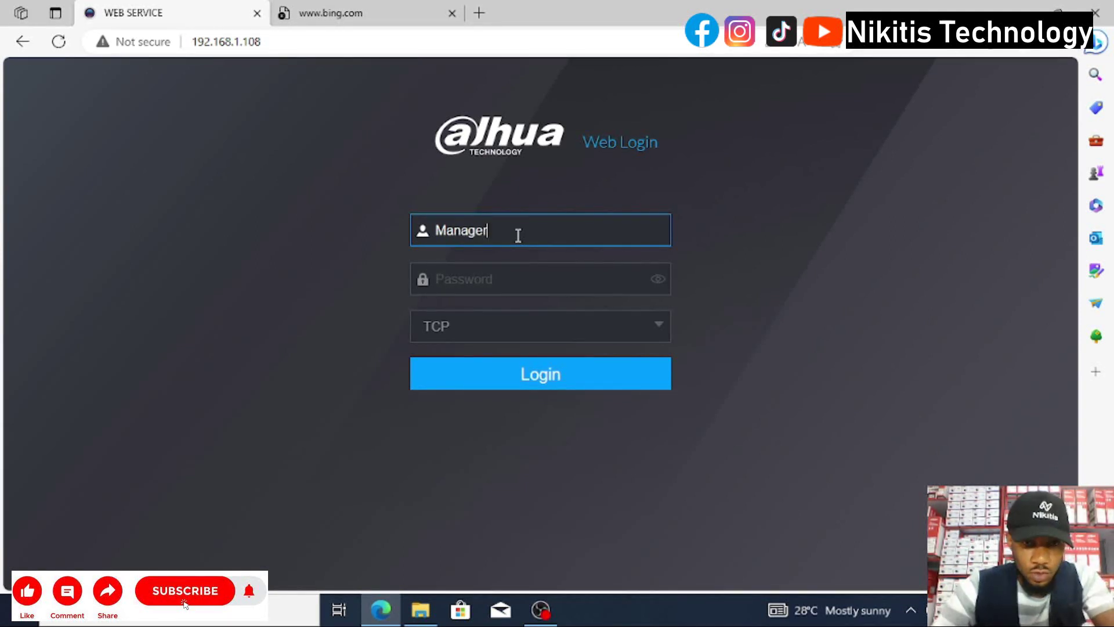
{"action": "key", "text": "Tab"}
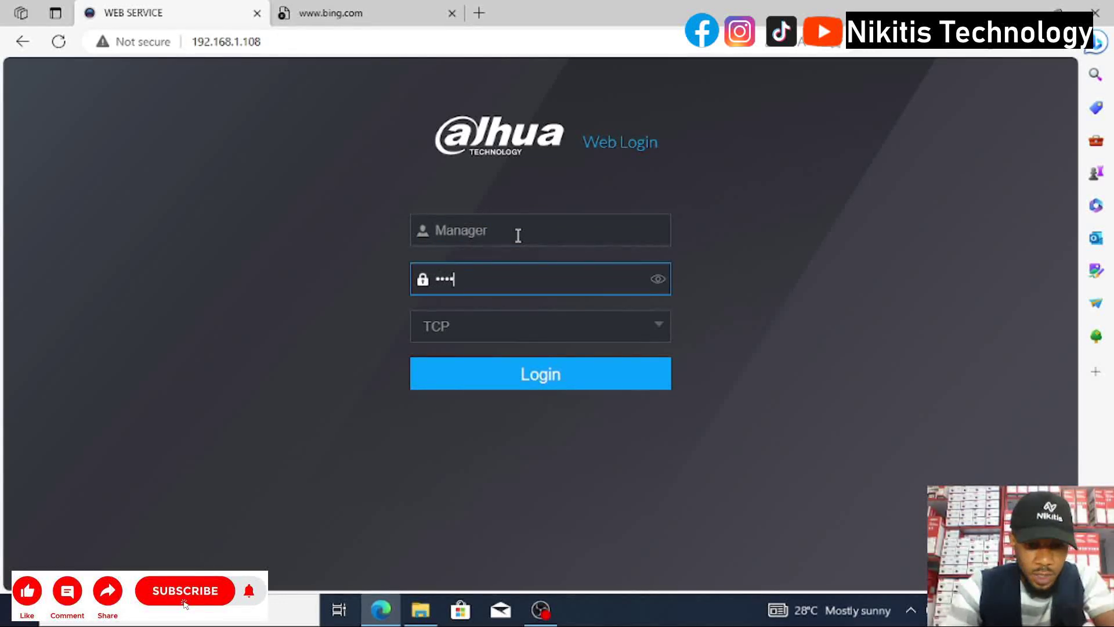
{"action": "type", "text": "***********"}
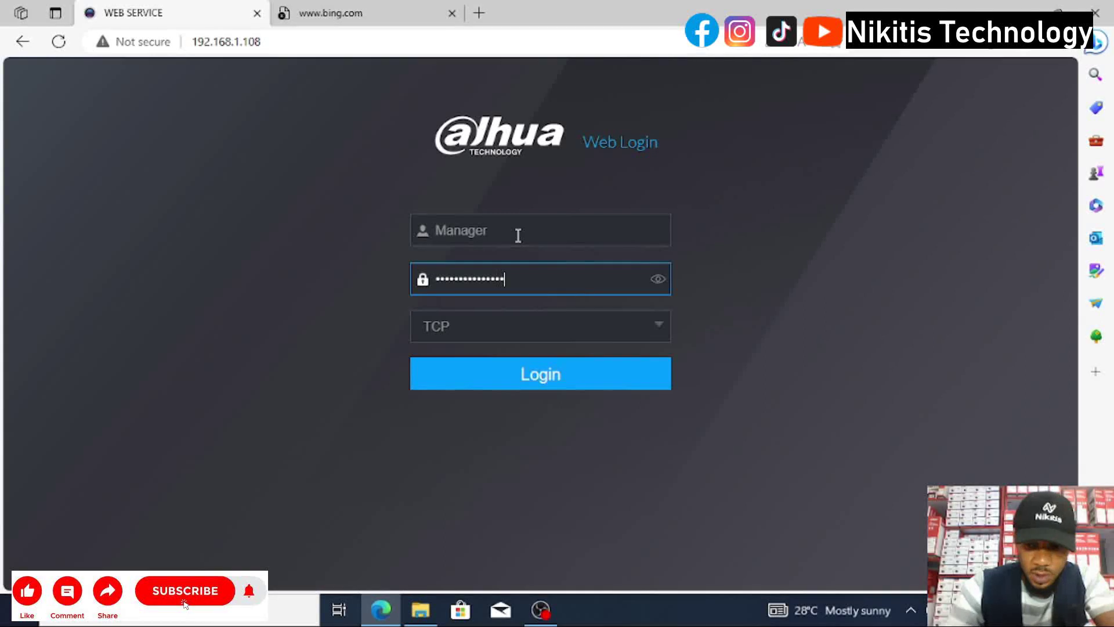
{"action": "key", "text": "Return"}
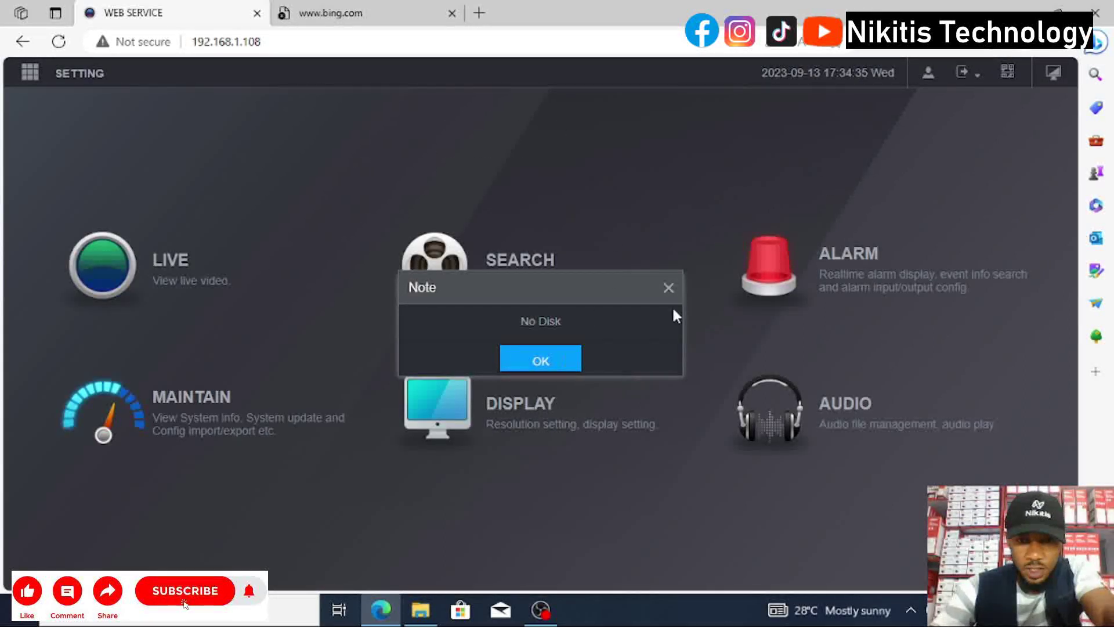
As Manager, try Channel1 and backyard, which are refused, and play Channel6 and Channel7 live.
{"action": "left_click", "coordinate": [668, 288]}
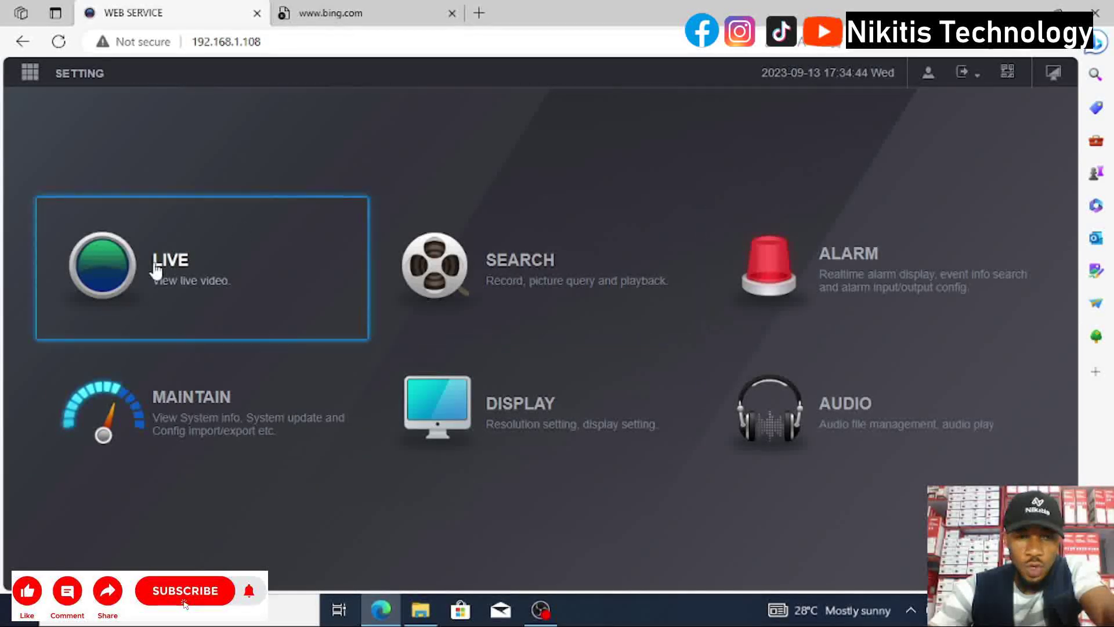
{"action": "left_click", "coordinate": [269, 306]}
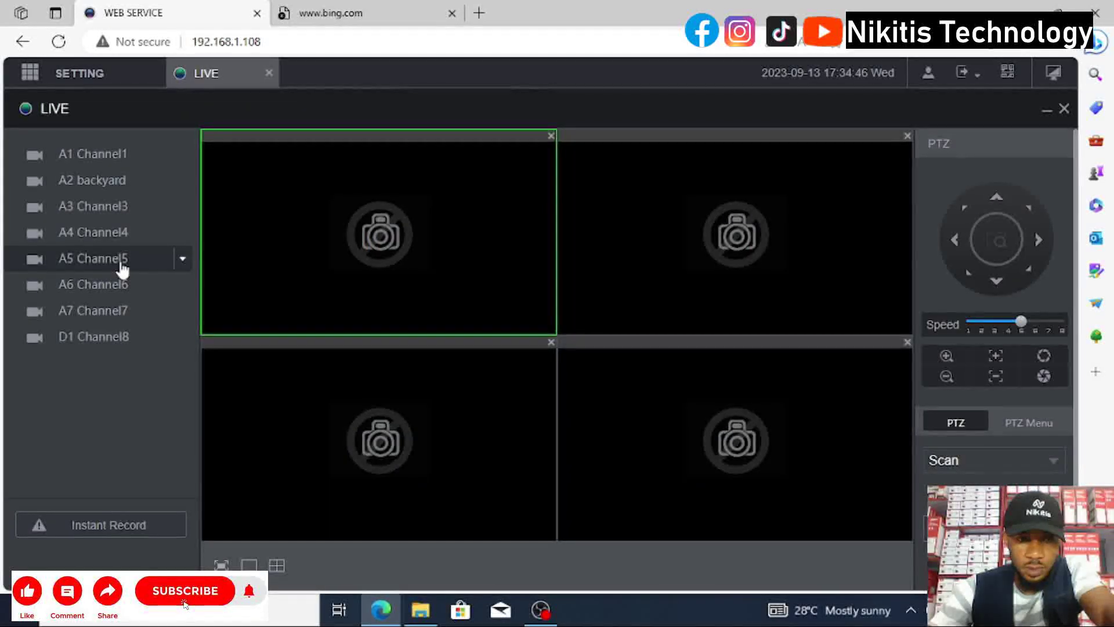
{"action": "double_click", "coordinate": [112, 181]}
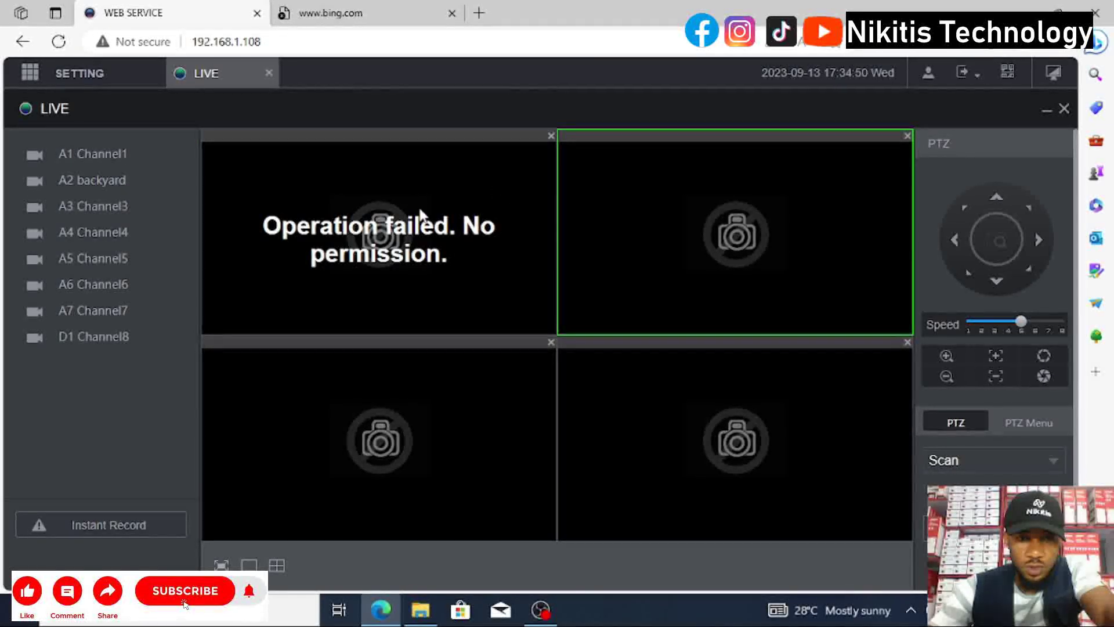
{"action": "double_click", "coordinate": [93, 184]}
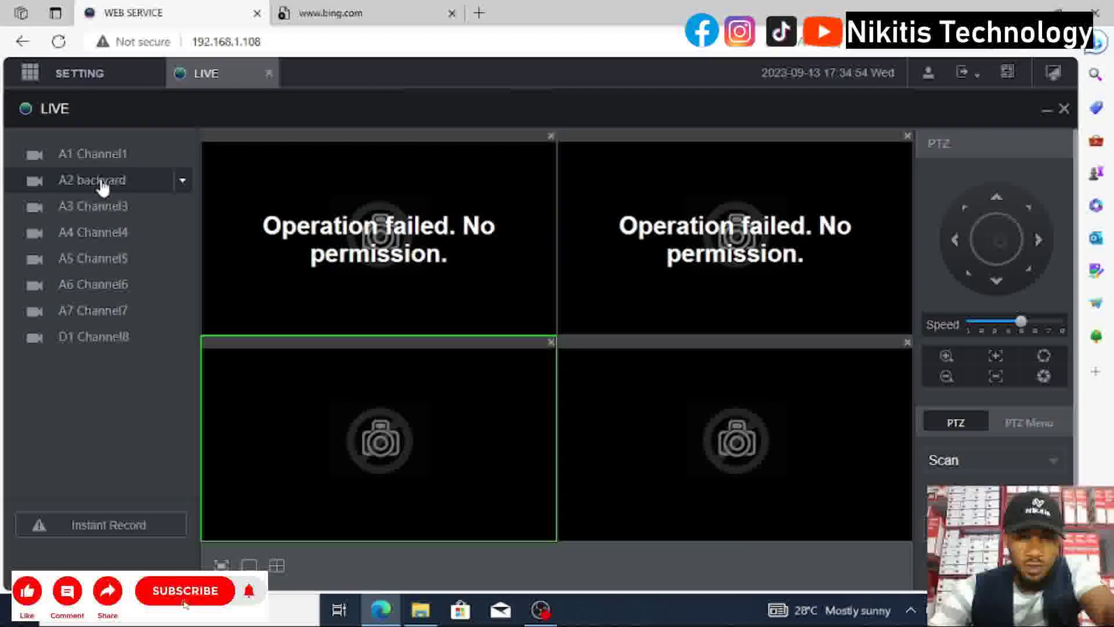
{"action": "double_click", "coordinate": [75, 286]}
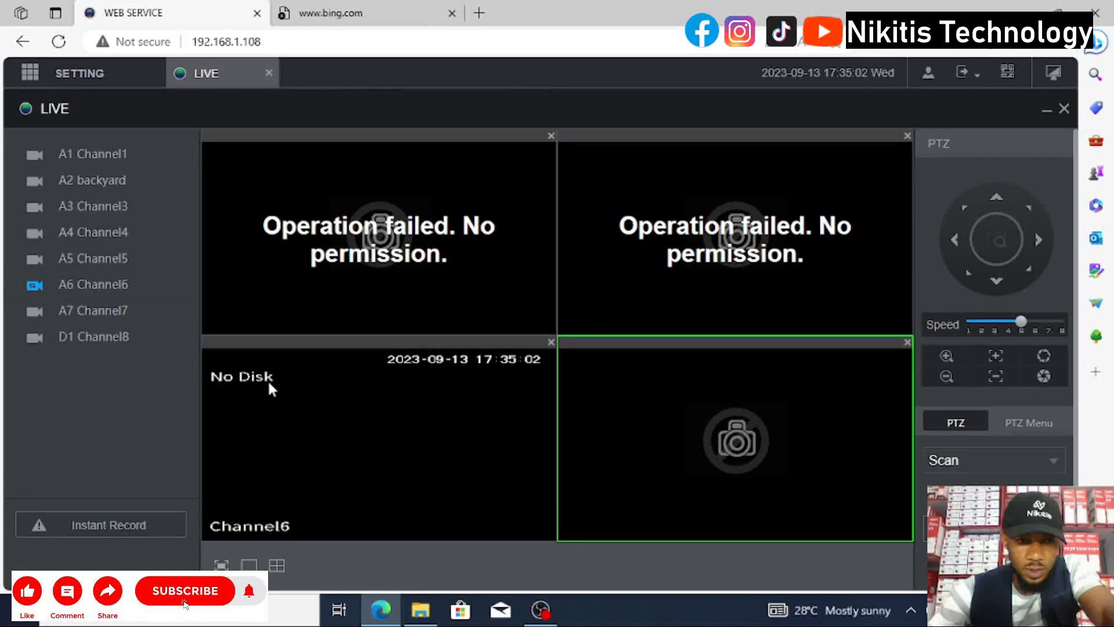
{"action": "double_click", "coordinate": [79, 312]}
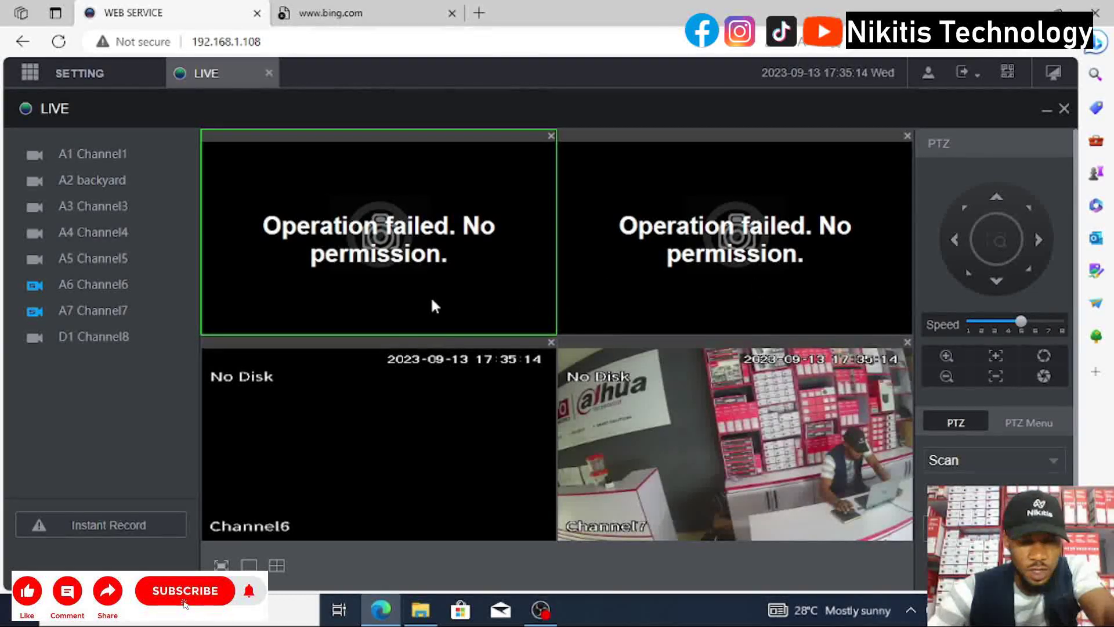
{"action": "mouse_move", "coordinate": [82, 75]}
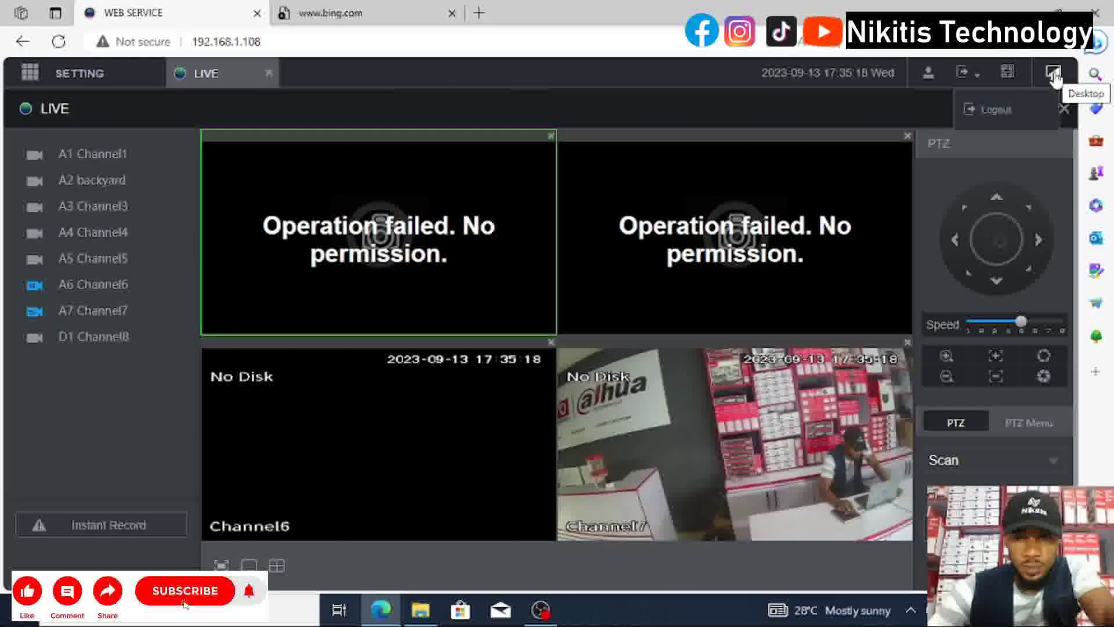
{"action": "left_click", "coordinate": [1053, 74]}
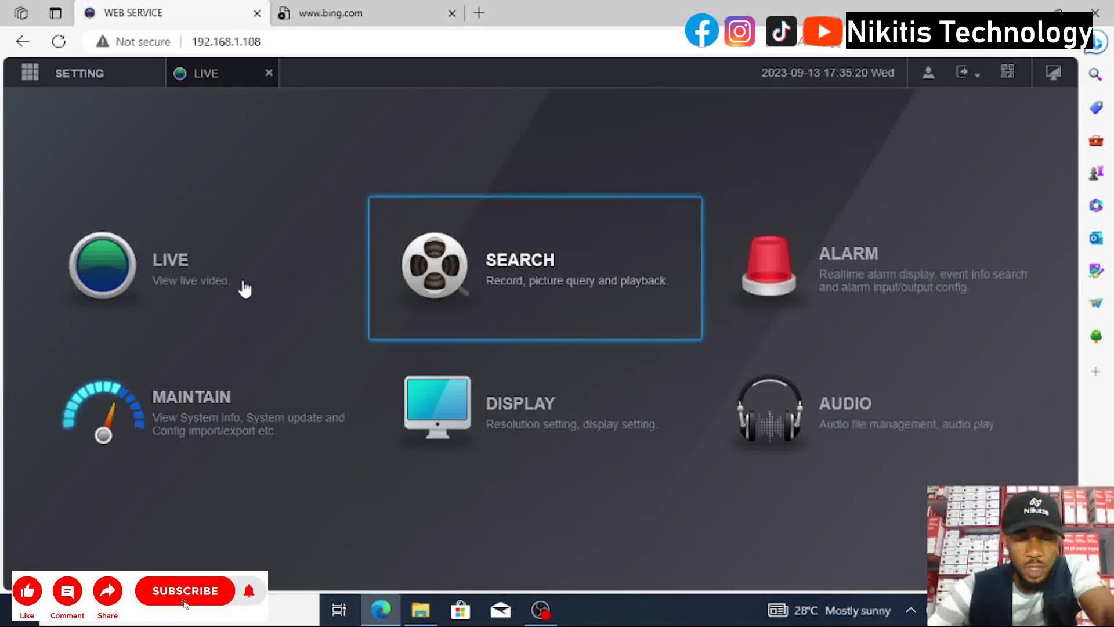
Open recorded-video Search as Manager, browse its camera list, and bring up the logout options.
{"action": "left_click", "coordinate": [482, 276]}
{"action": "scroll", "coordinate": [903, 462], "scroll_direction": "down", "scroll_amount": 3}
{"action": "scroll", "coordinate": [904, 462], "scroll_direction": "up", "scroll_amount": 3}
{"action": "scroll", "coordinate": [903, 462], "scroll_direction": "down", "scroll_amount": 3}
{"action": "scroll", "coordinate": [905, 464], "scroll_direction": "up", "scroll_amount": 3}
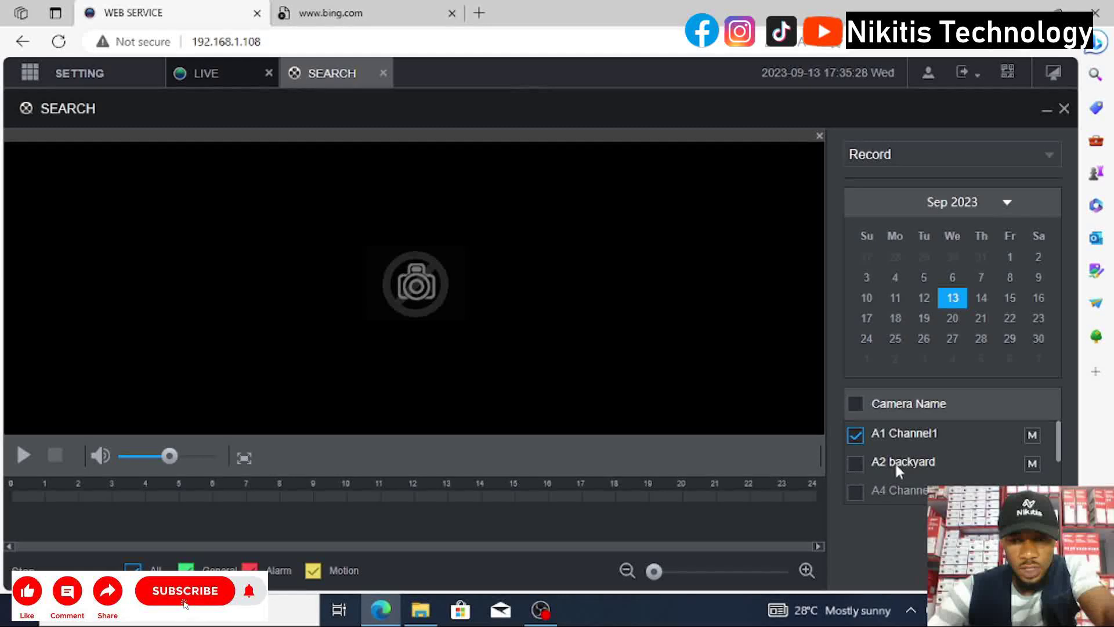
{"action": "scroll", "coordinate": [895, 461], "scroll_direction": "down", "scroll_amount": 3}
{"action": "scroll", "coordinate": [914, 445], "scroll_direction": "up", "scroll_amount": 3}
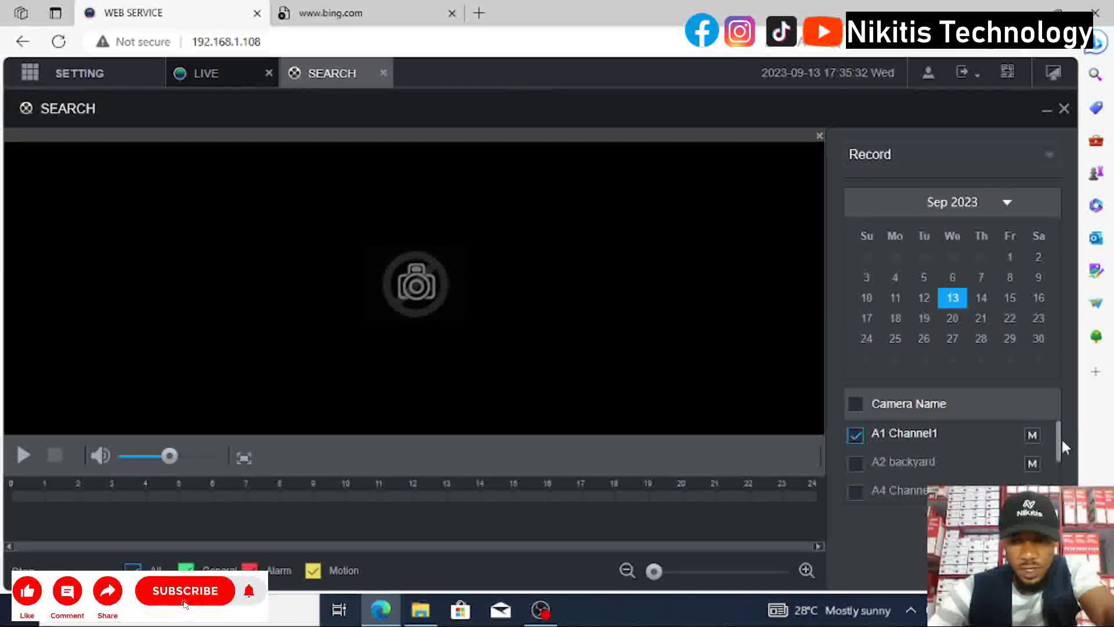
{"action": "left_click_drag", "start_coordinate": [1058, 459], "coordinate": [1060, 495]}
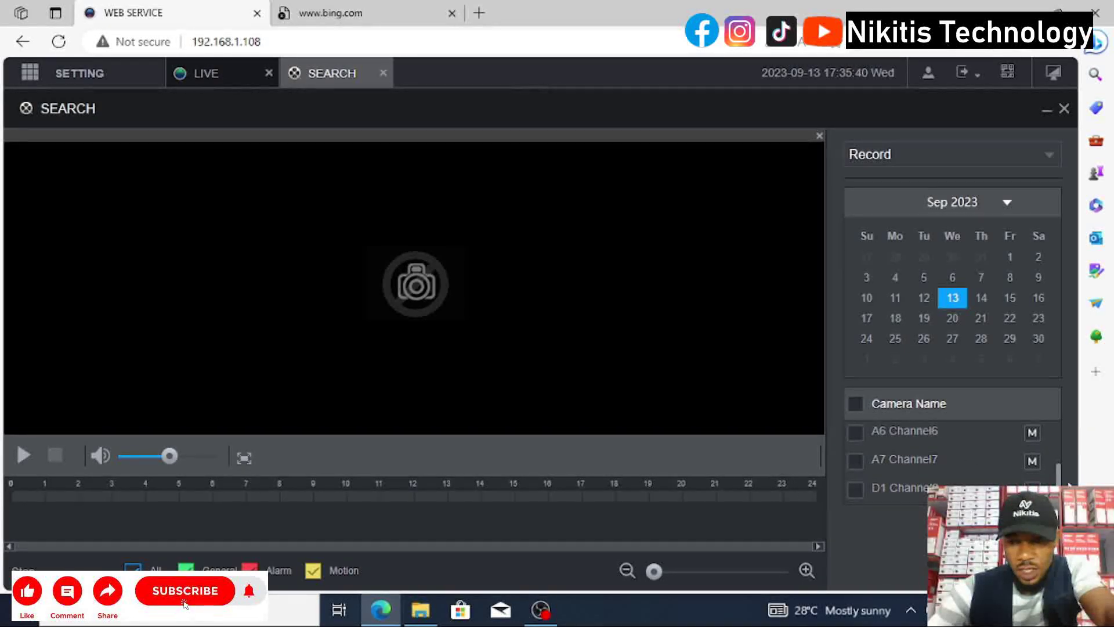
{"action": "left_click_drag", "start_coordinate": [1059, 475], "coordinate": [1057, 434]}
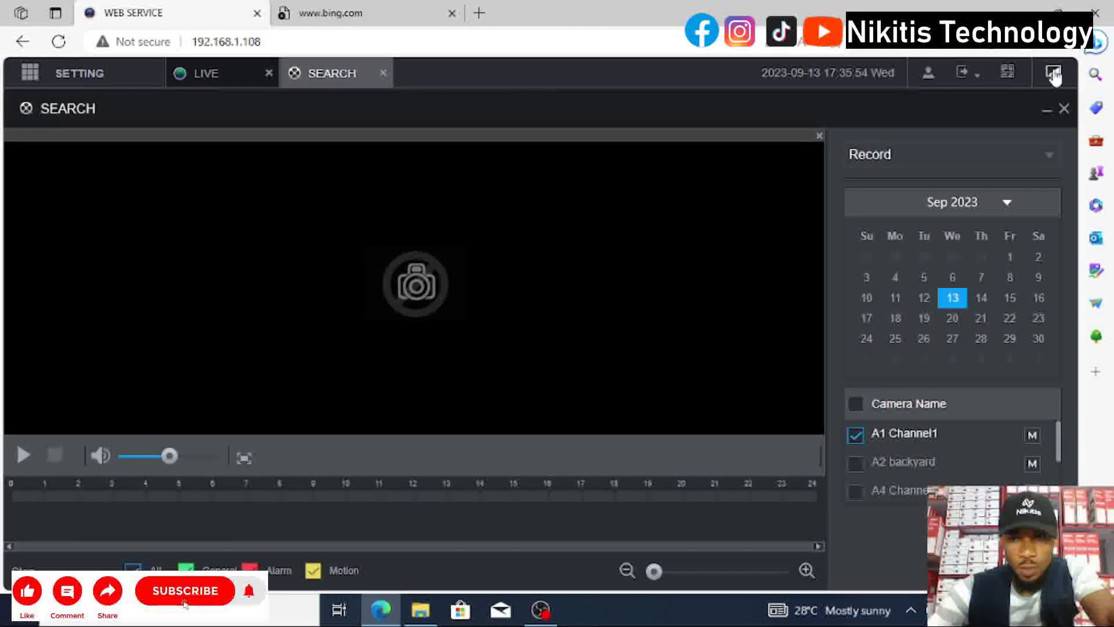
{"action": "left_click", "coordinate": [988, 85]}
Log out of Manager, sign back in as admin with its password, and dismiss the No Disk notice.
{"action": "left_click", "coordinate": [990, 110]}
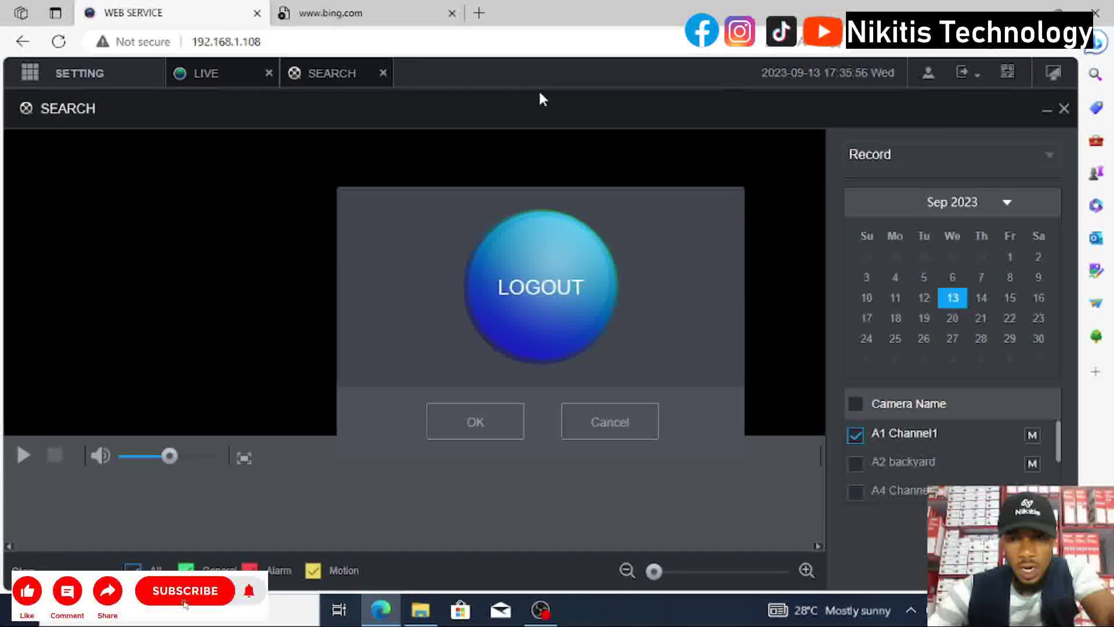
{"action": "left_click", "coordinate": [468, 421]}
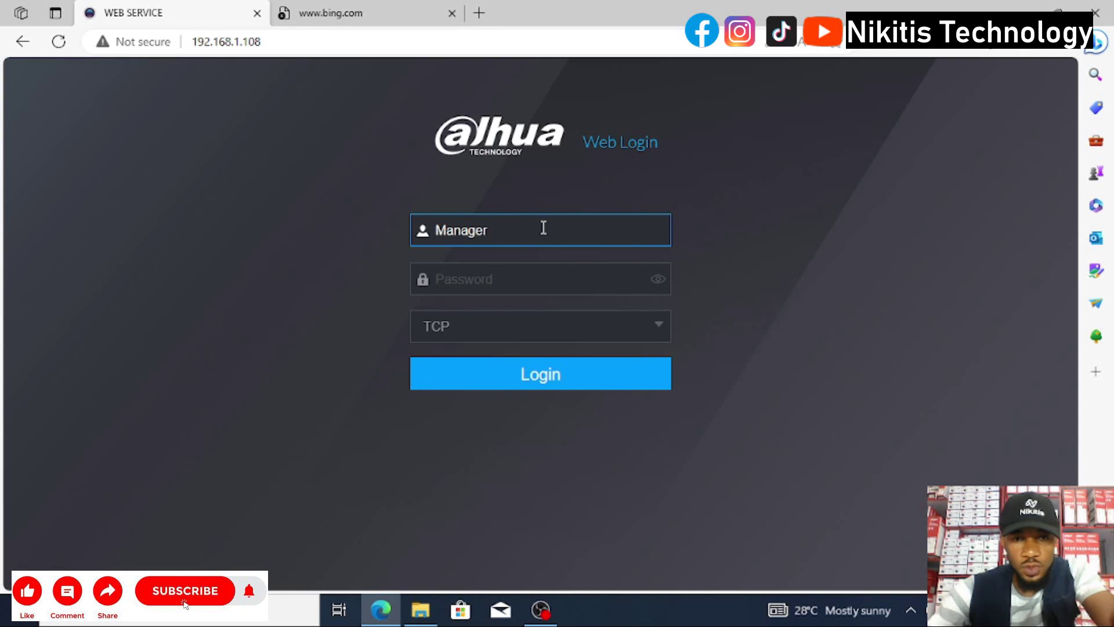
{"action": "left_click", "coordinate": [544, 228]}
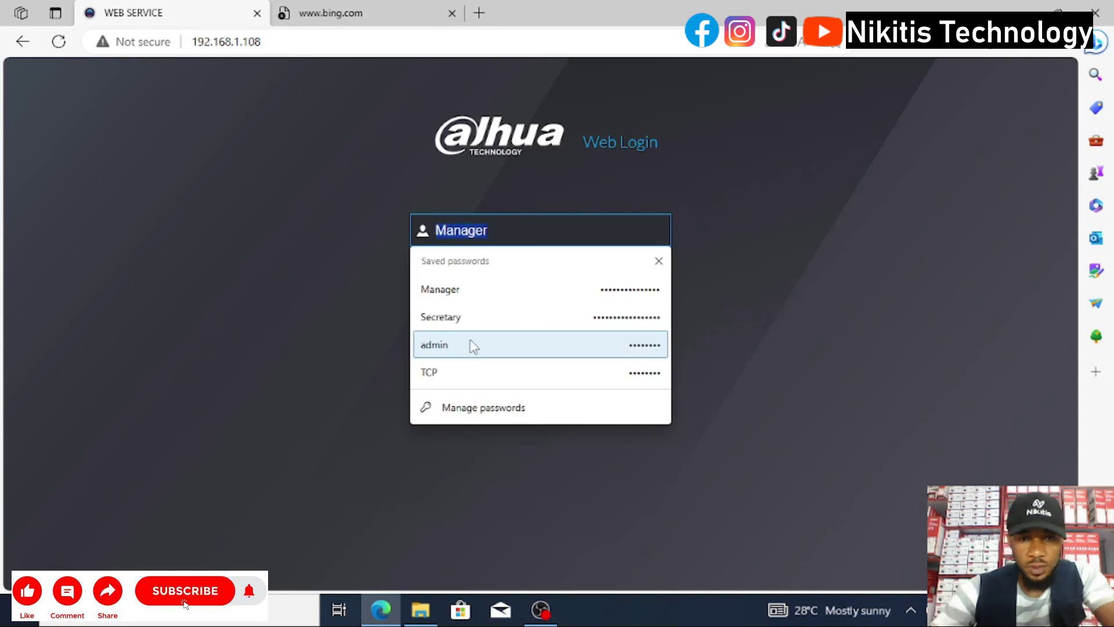
{"action": "left_click", "coordinate": [473, 345]}
{"action": "left_click", "coordinate": [498, 279]}
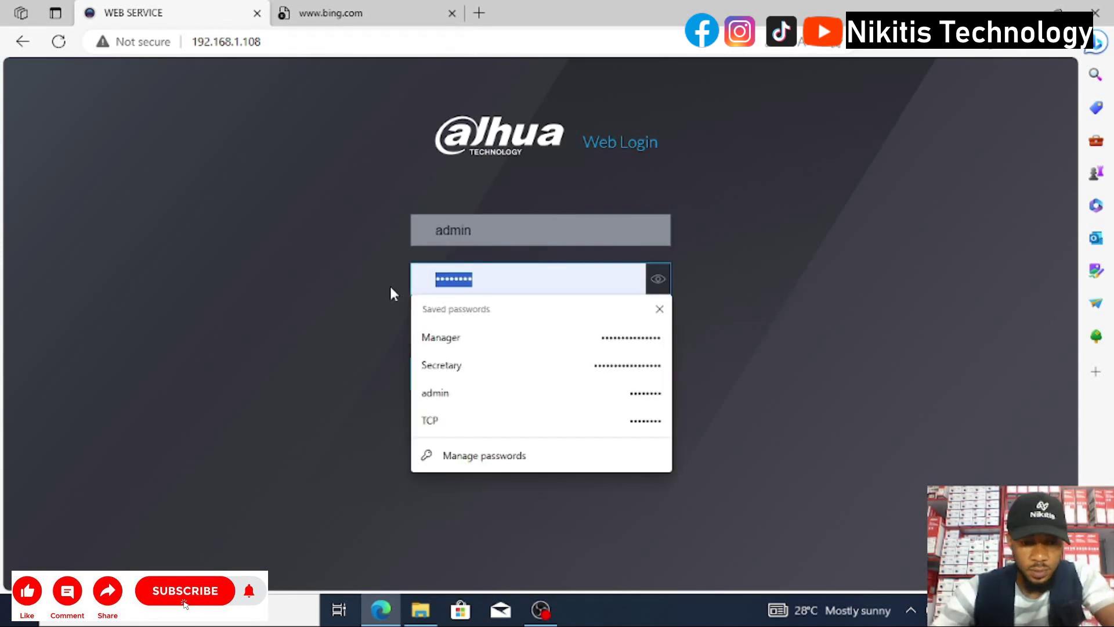
{"action": "type", "text": "admin1"}
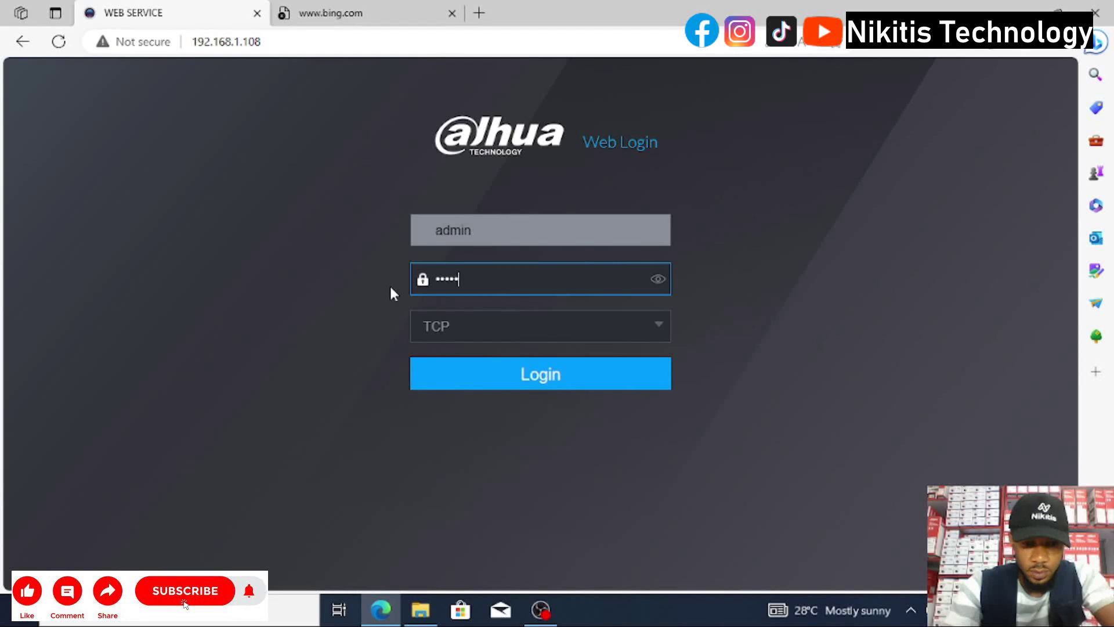
{"action": "type", "text": "2"}
{"action": "key", "text": "Return"}
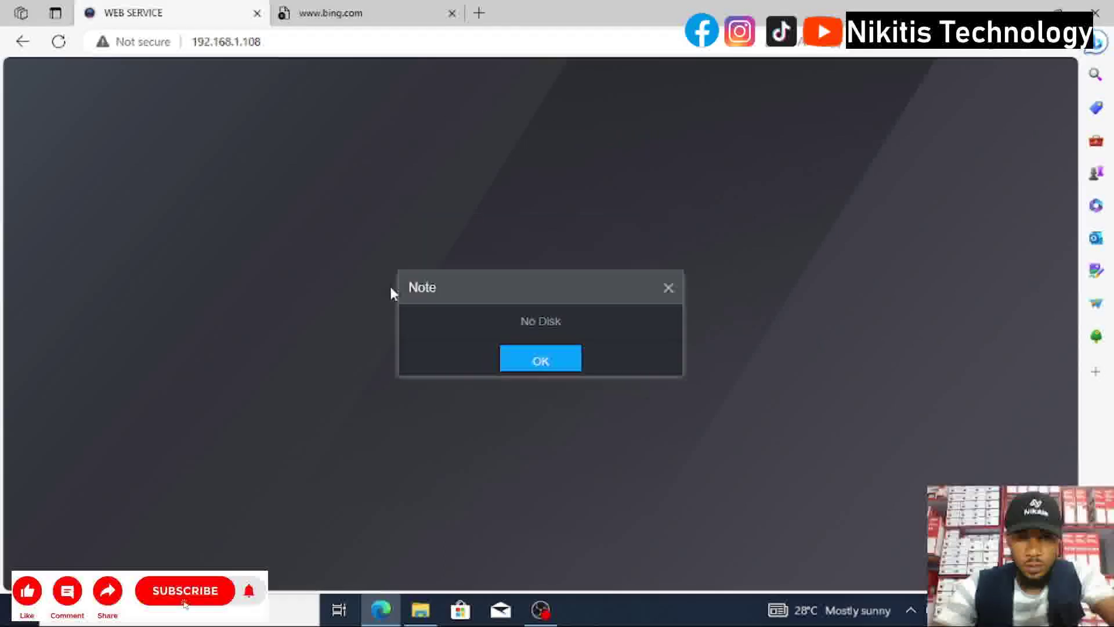
{"action": "left_click", "coordinate": [531, 361]}
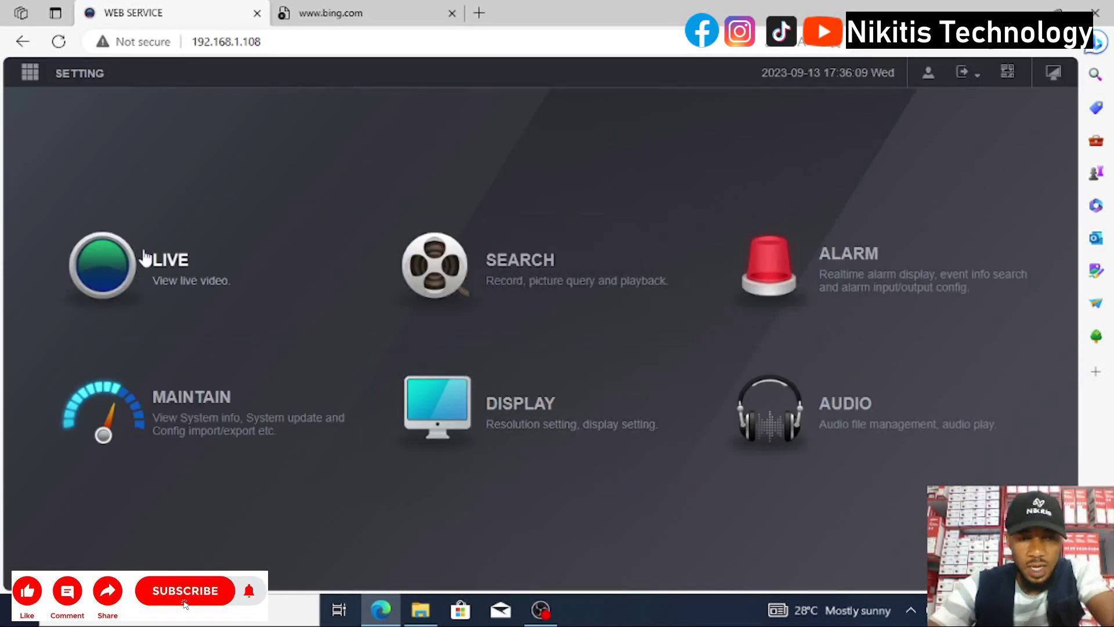
Open the recording Search page, scroll it, and return to the main menu.
{"action": "left_click", "coordinate": [528, 277]}
{"action": "scroll", "coordinate": [925, 468], "scroll_direction": "down", "scroll_amount": 5}
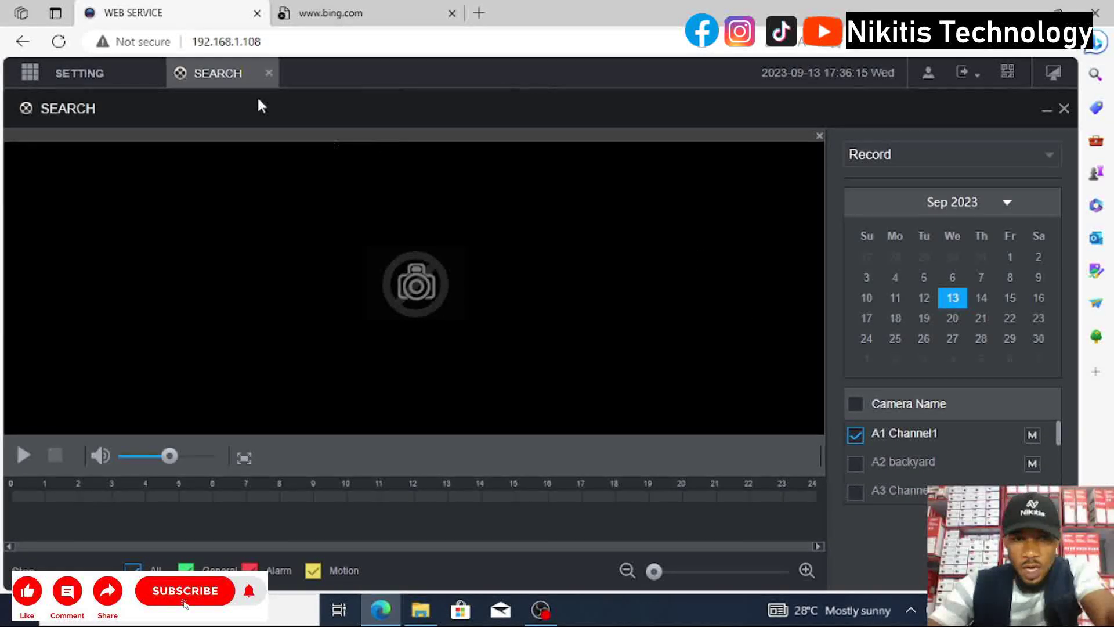
{"action": "left_click", "coordinate": [1053, 73]}
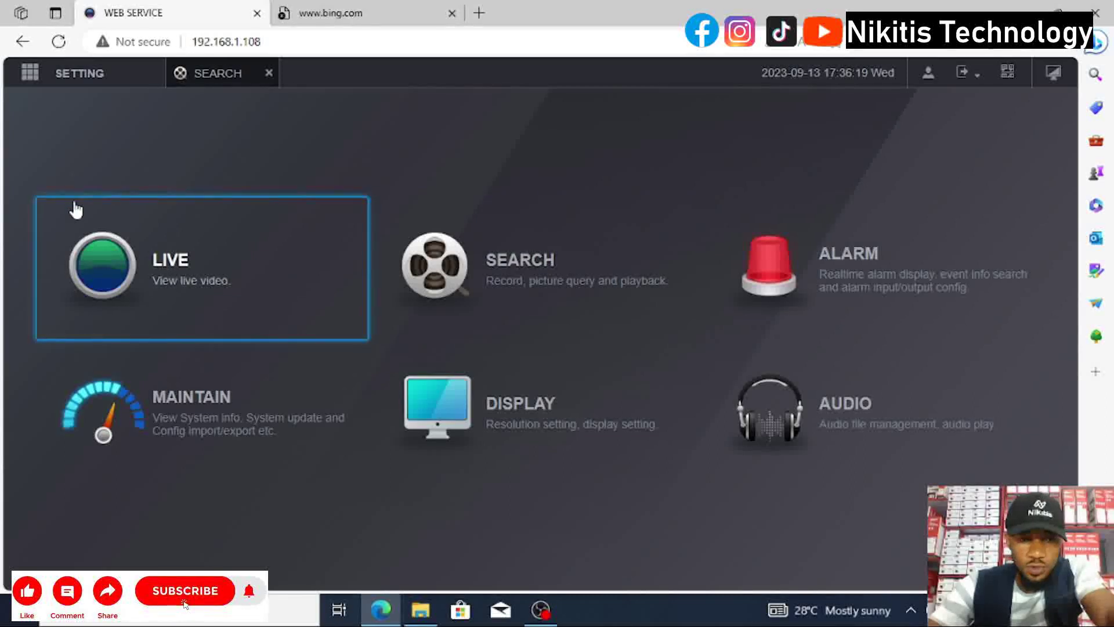
As admin, play Channel1, backyard, Channel3, Channel5 and Channel7 live, with no permission errors.
{"action": "left_click", "coordinate": [76, 210]}
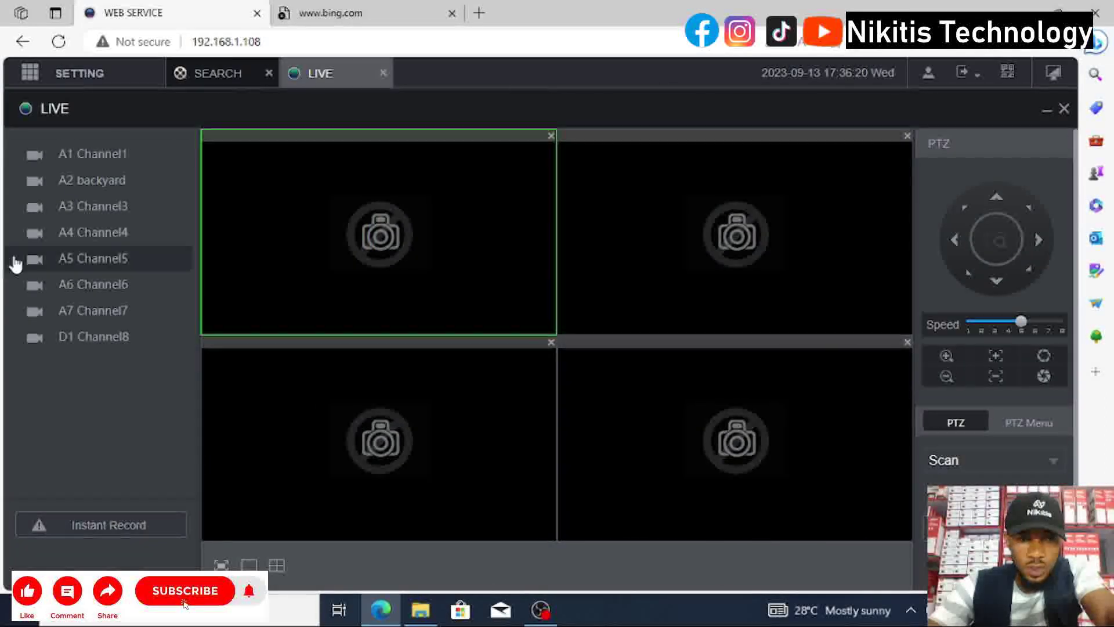
{"action": "left_click", "coordinate": [97, 167]}
{"action": "left_click", "coordinate": [104, 180]}
{"action": "left_click", "coordinate": [107, 208]}
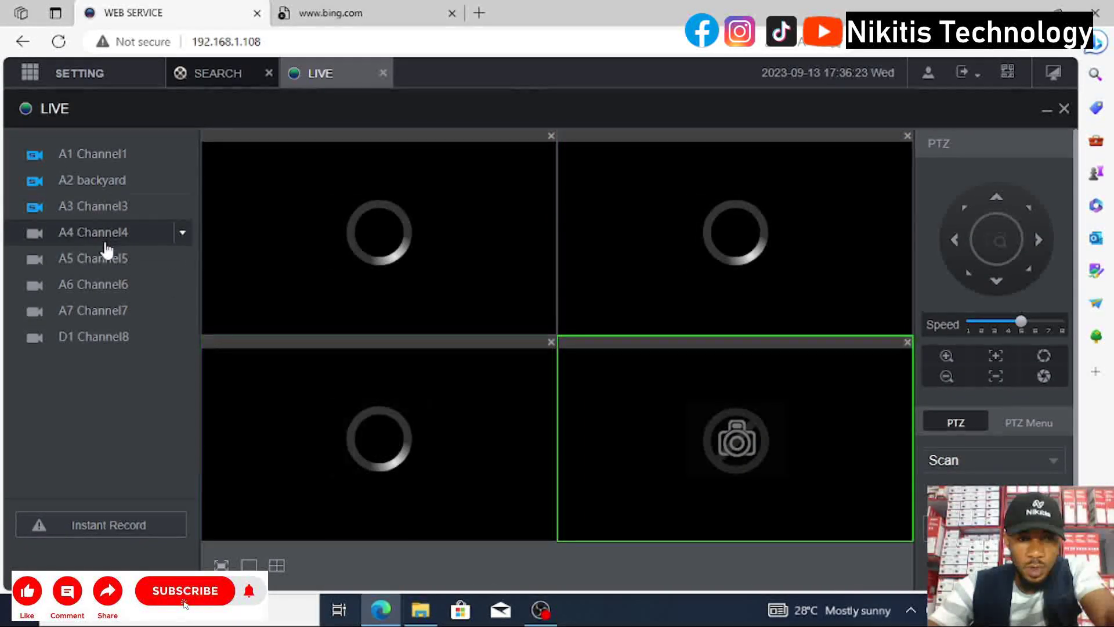
{"action": "left_click", "coordinate": [102, 258]}
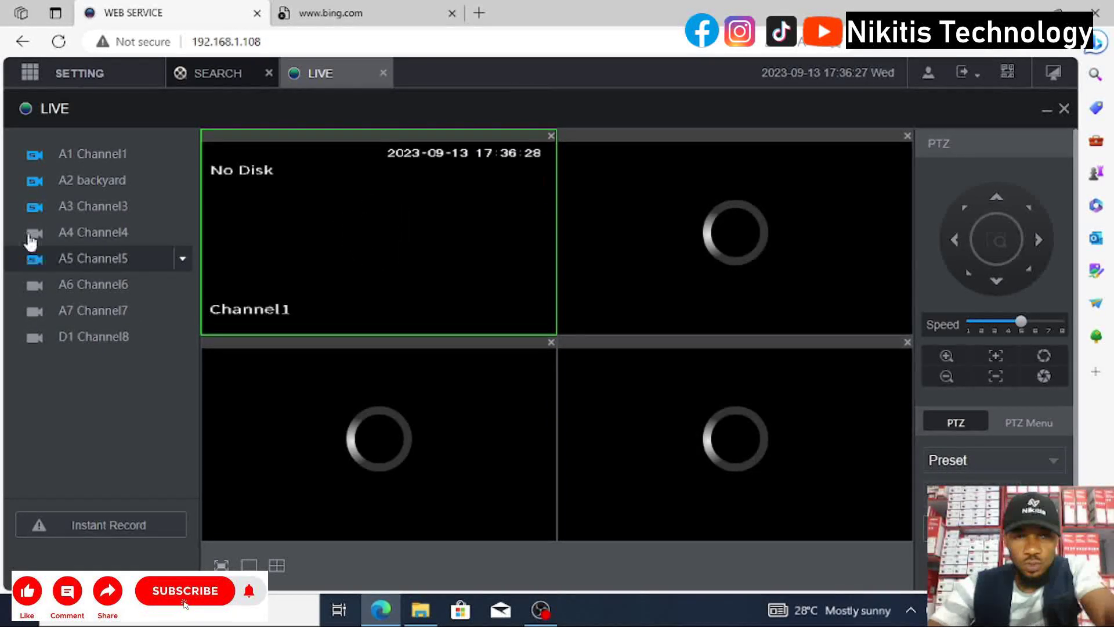
{"action": "left_click", "coordinate": [84, 316]}
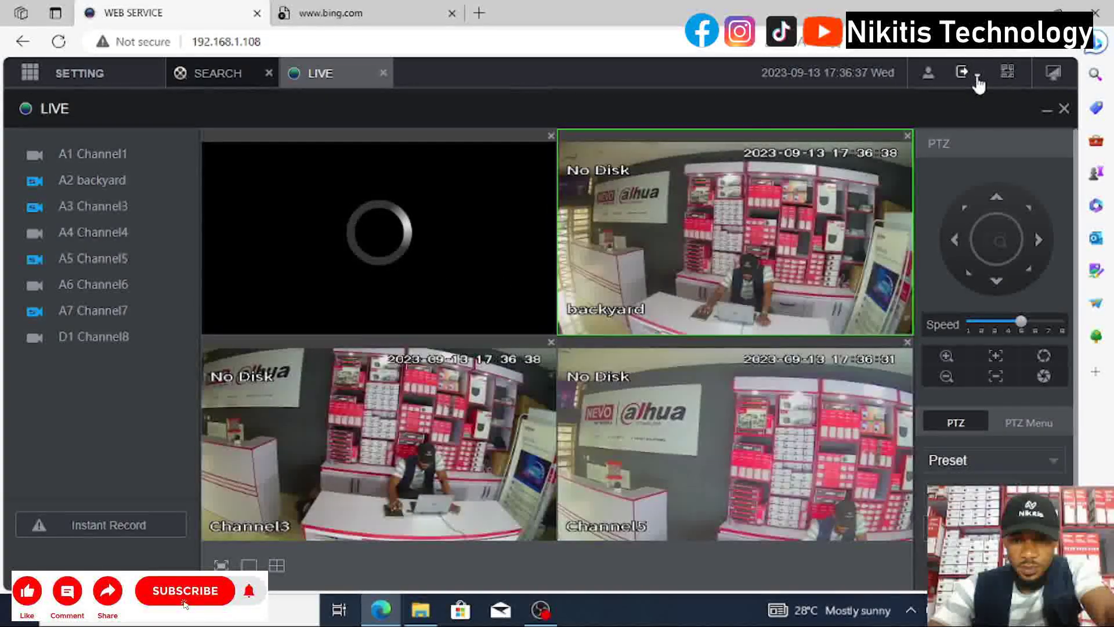
{"action": "left_click", "coordinate": [977, 81]}
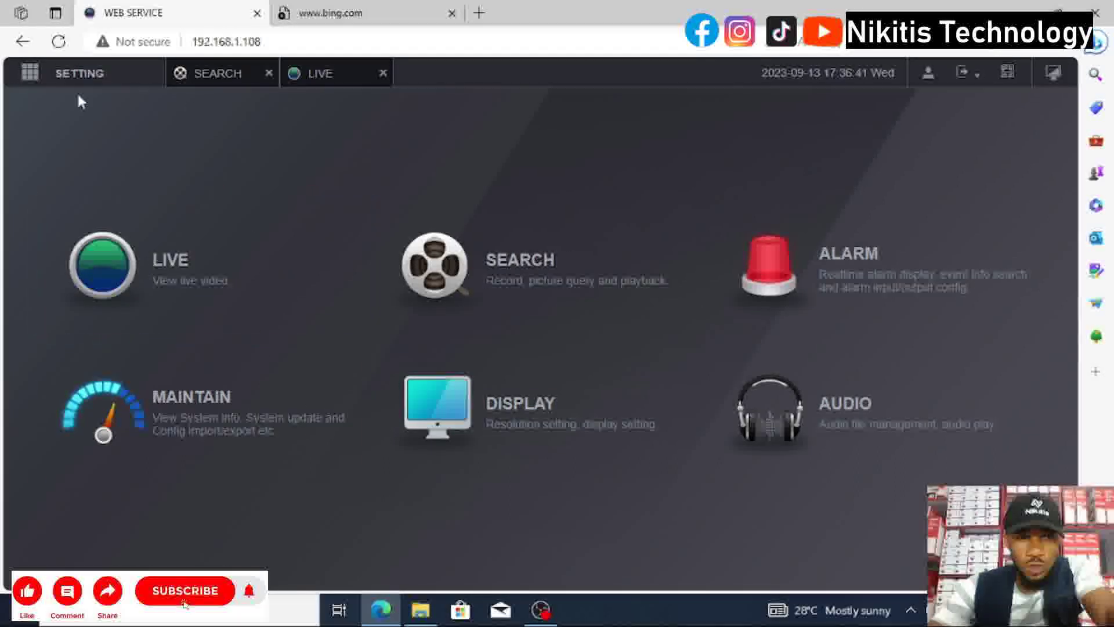
Open Settings > Account to view the admin, Manager and Secretary users, then return to the main menu.
{"action": "left_click", "coordinate": [30, 82]}
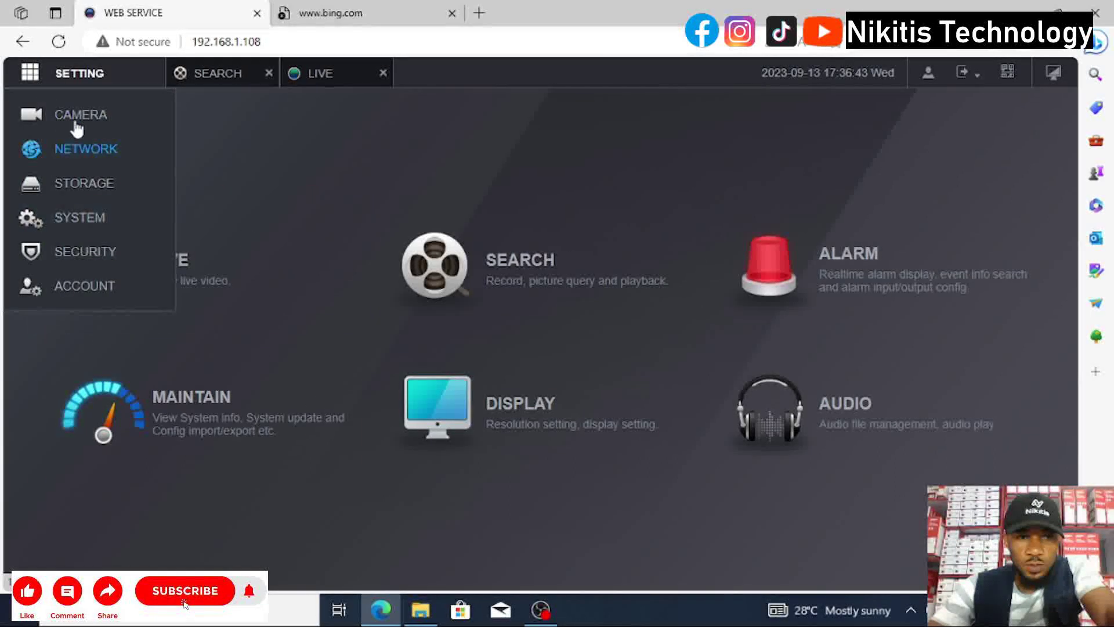
{"action": "left_click", "coordinate": [69, 288]}
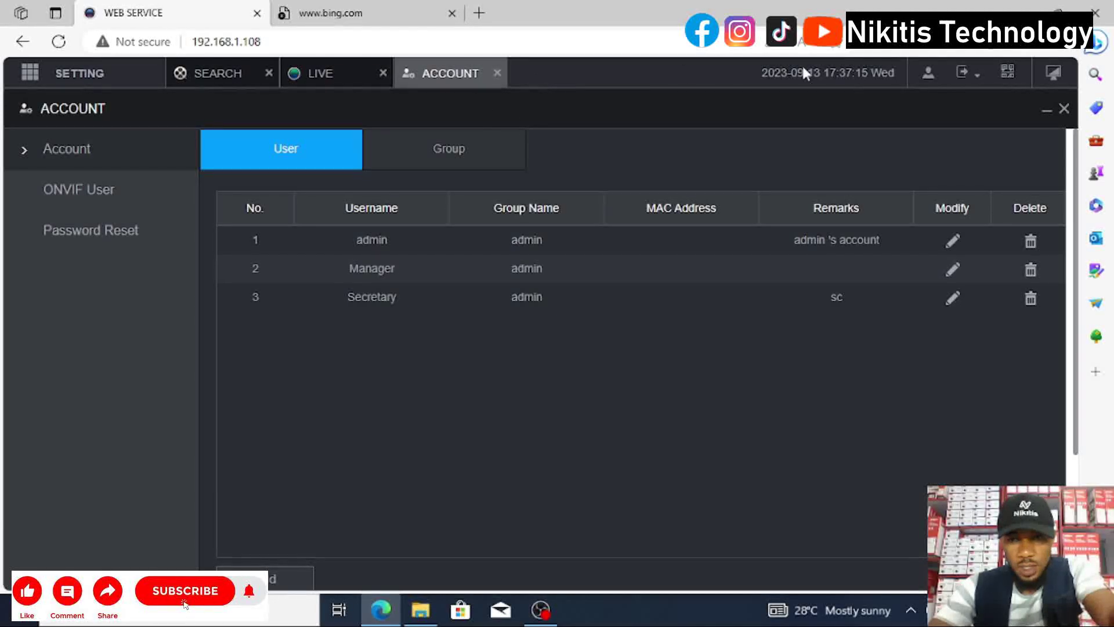
{"action": "left_click", "coordinate": [1054, 74]}
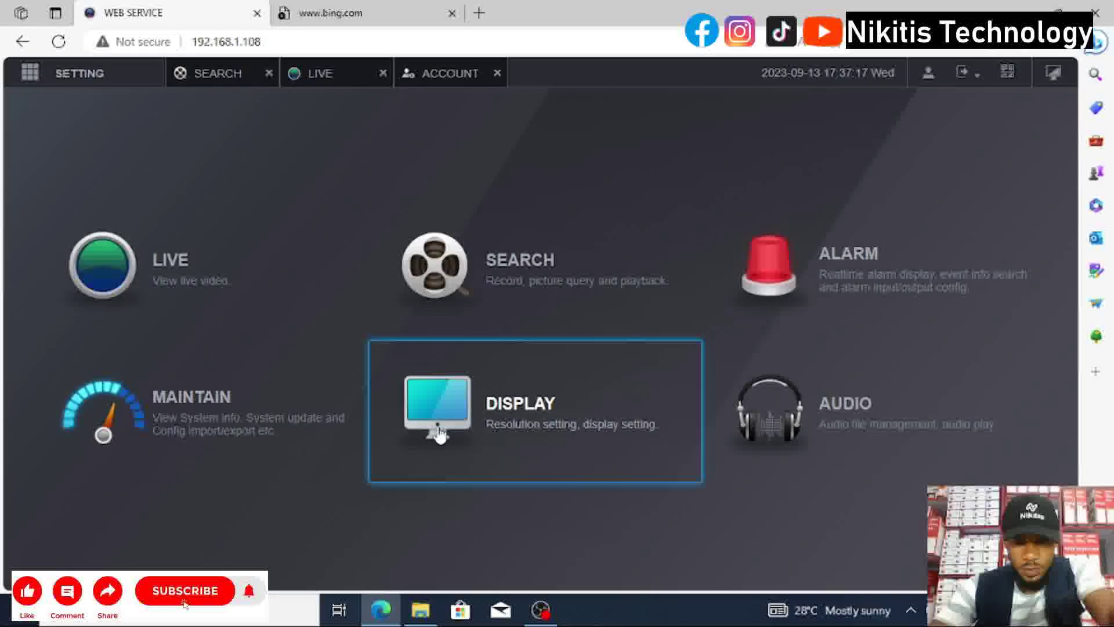